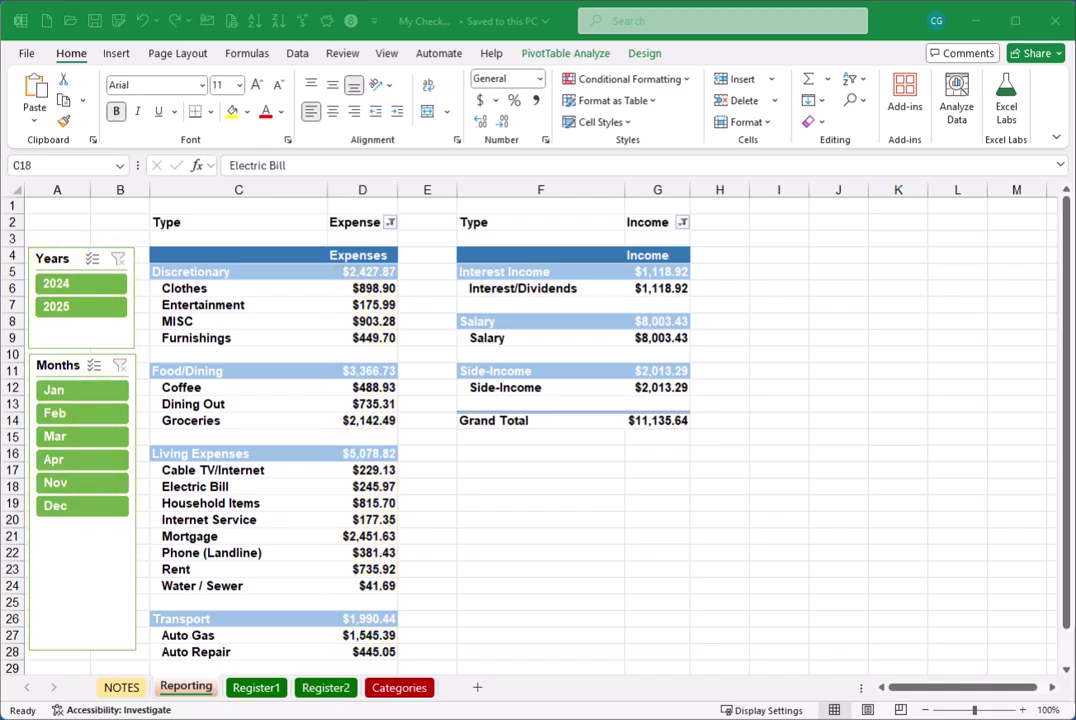
Step: Filter both pivot tables to 2024, then 2025, then clear the year filter
left_click(83, 291)
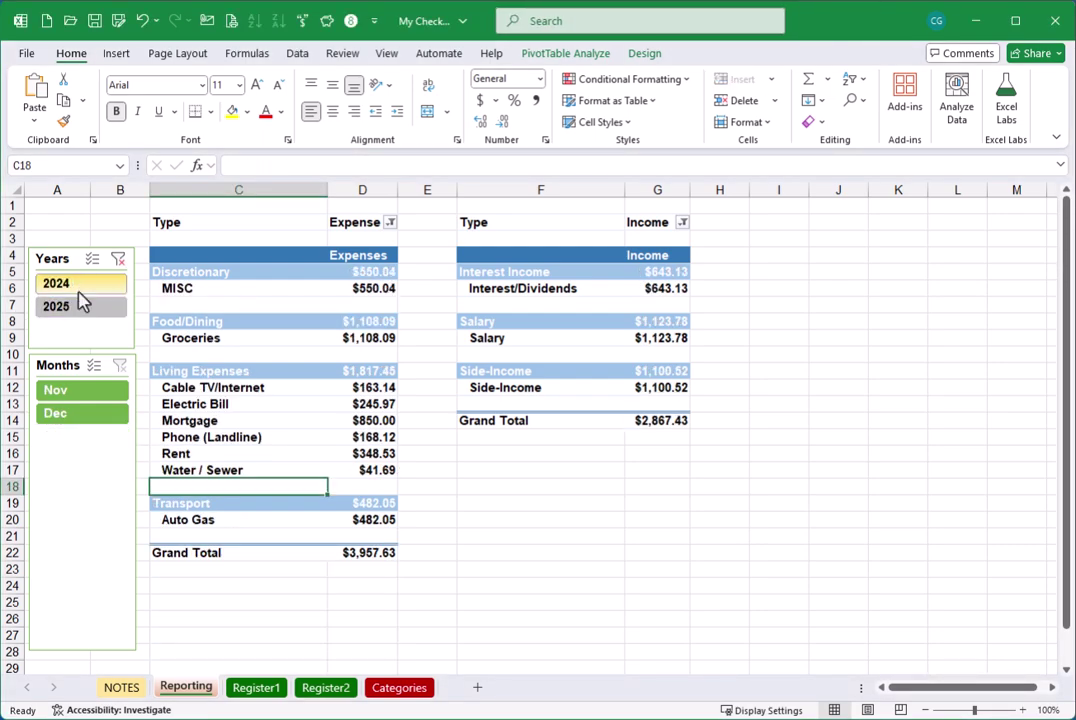
left_click(83, 311)
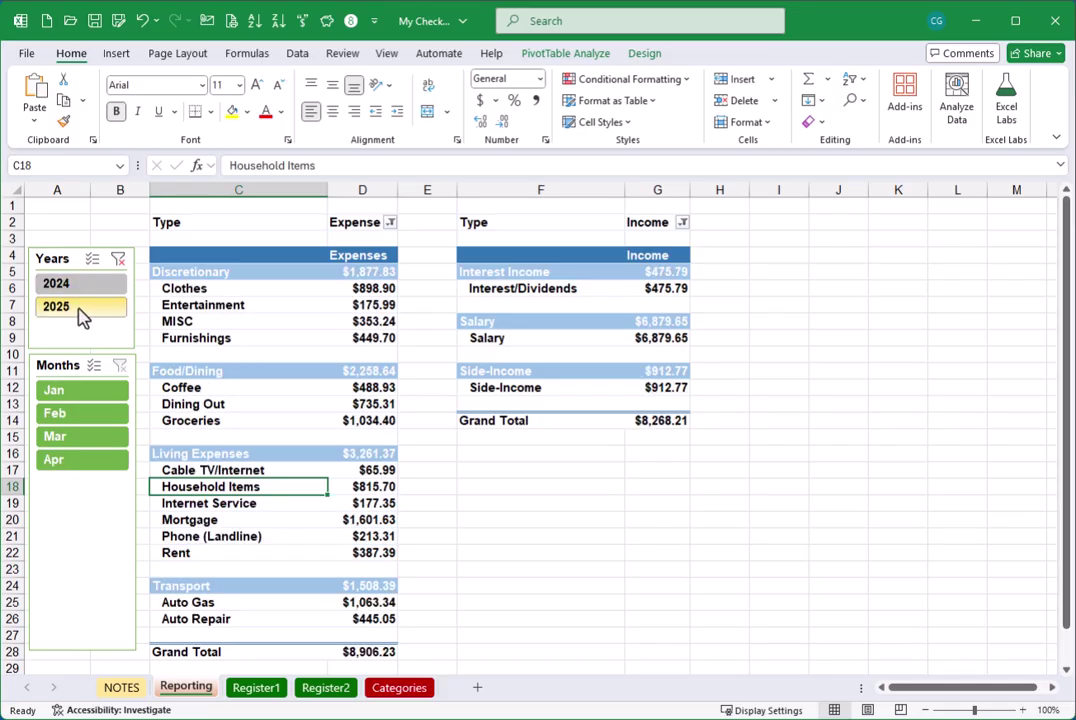
left_click(118, 261)
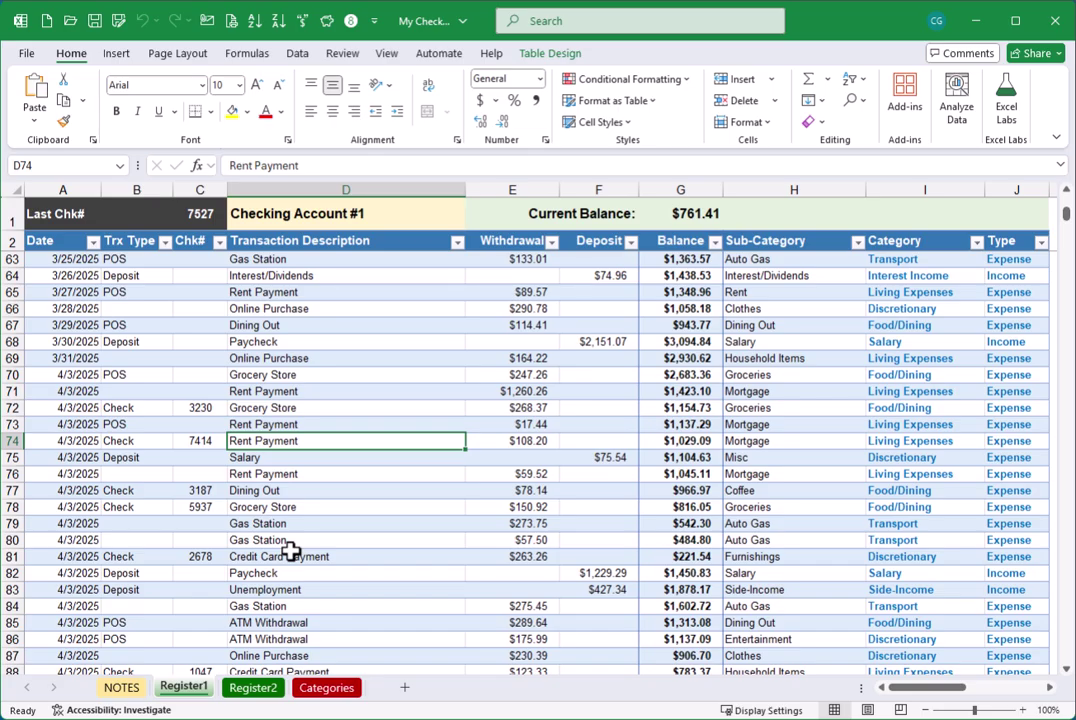
Step: View the Checking Account #2 register, then return to Register1 and select a transactions cell
scroll(290, 551, "down", 6)
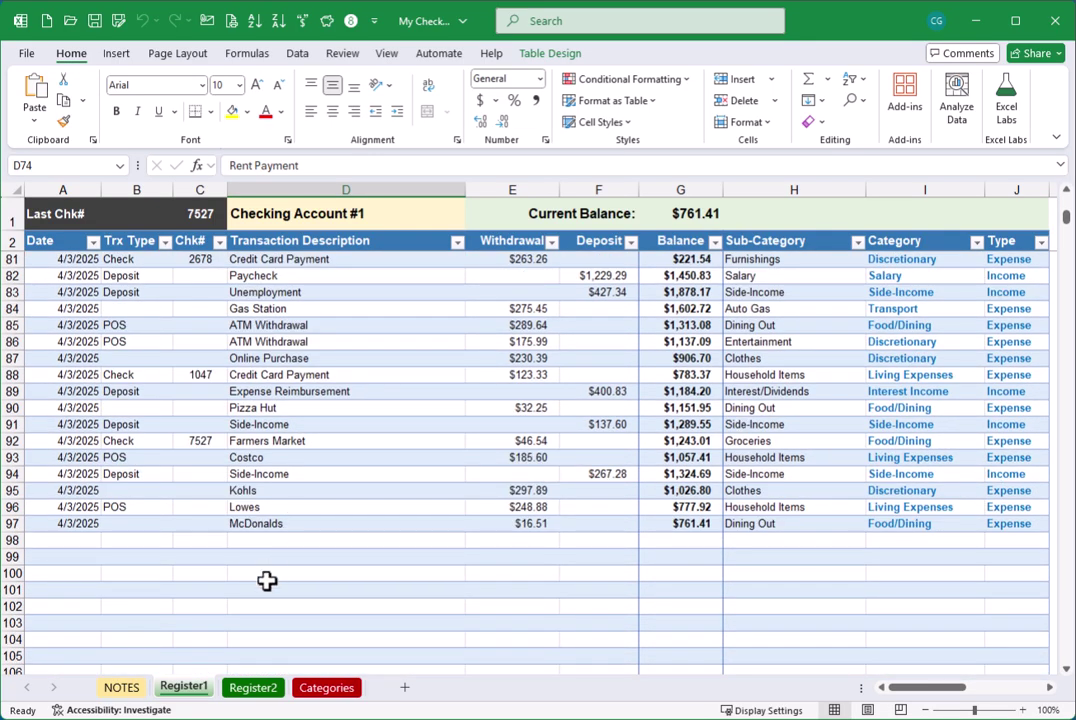
left_click(270, 690)
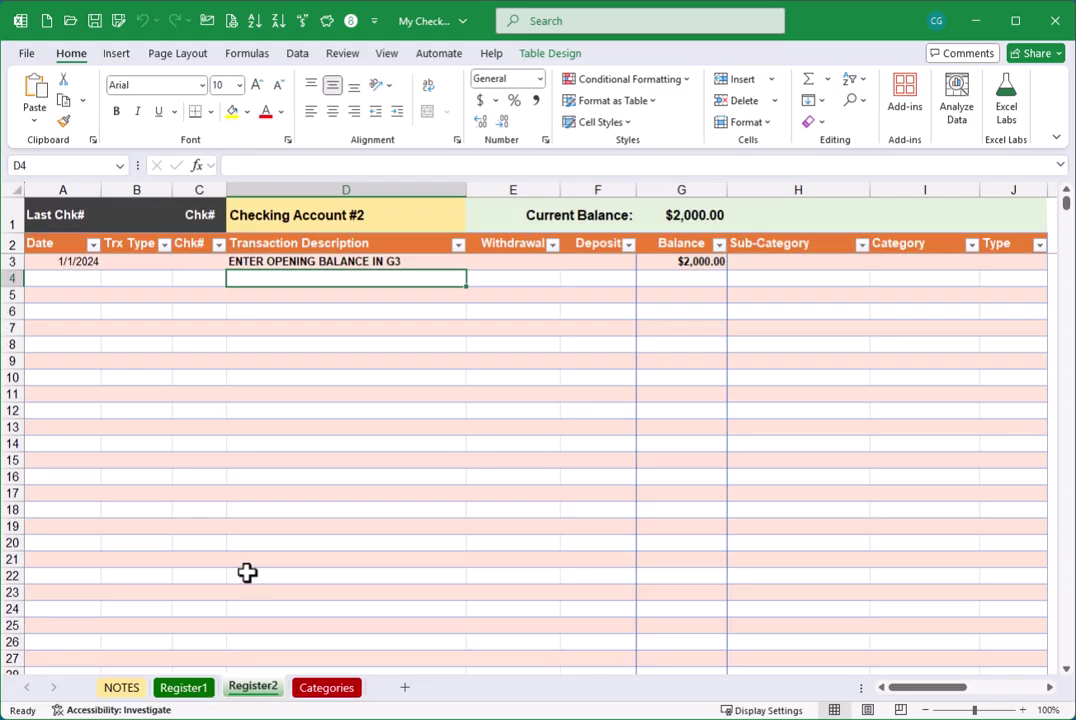
left_click(193, 692)
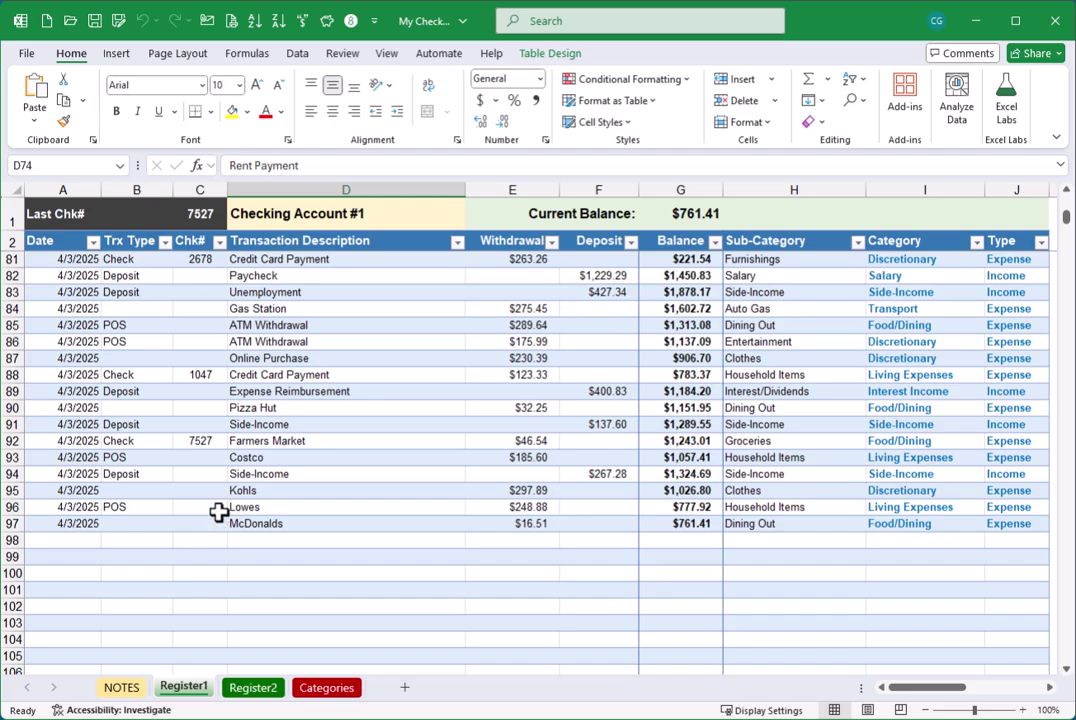
left_click(268, 424)
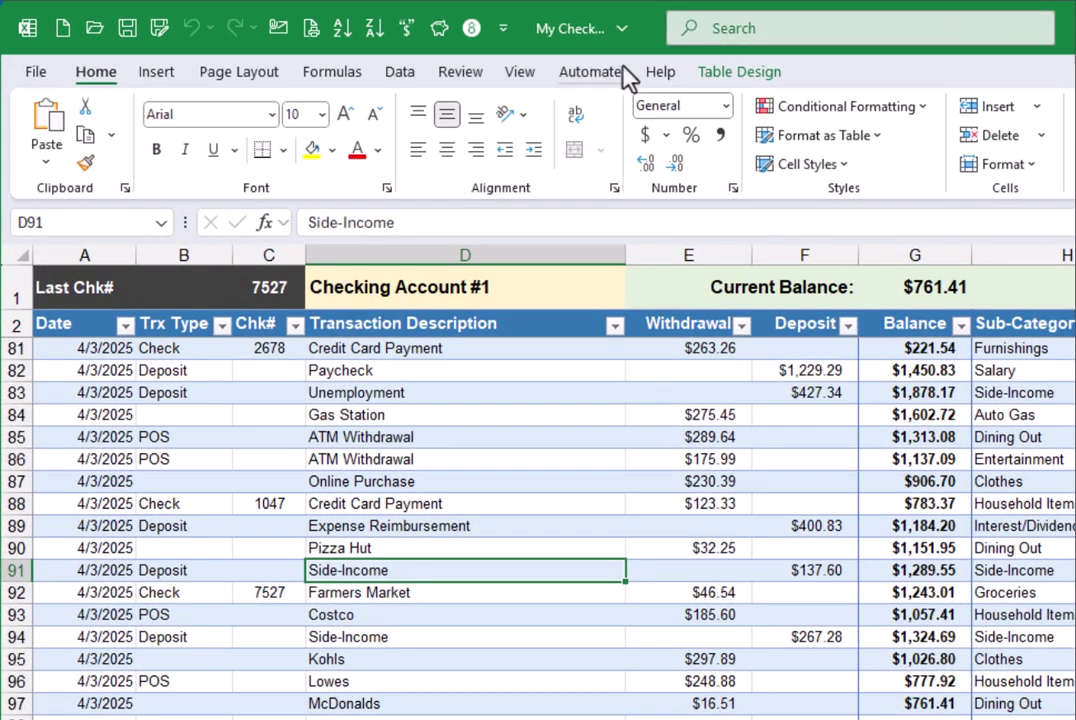
Step: Insert a PivotTable from the Register24 table on a new worksheet
left_click(157, 73)
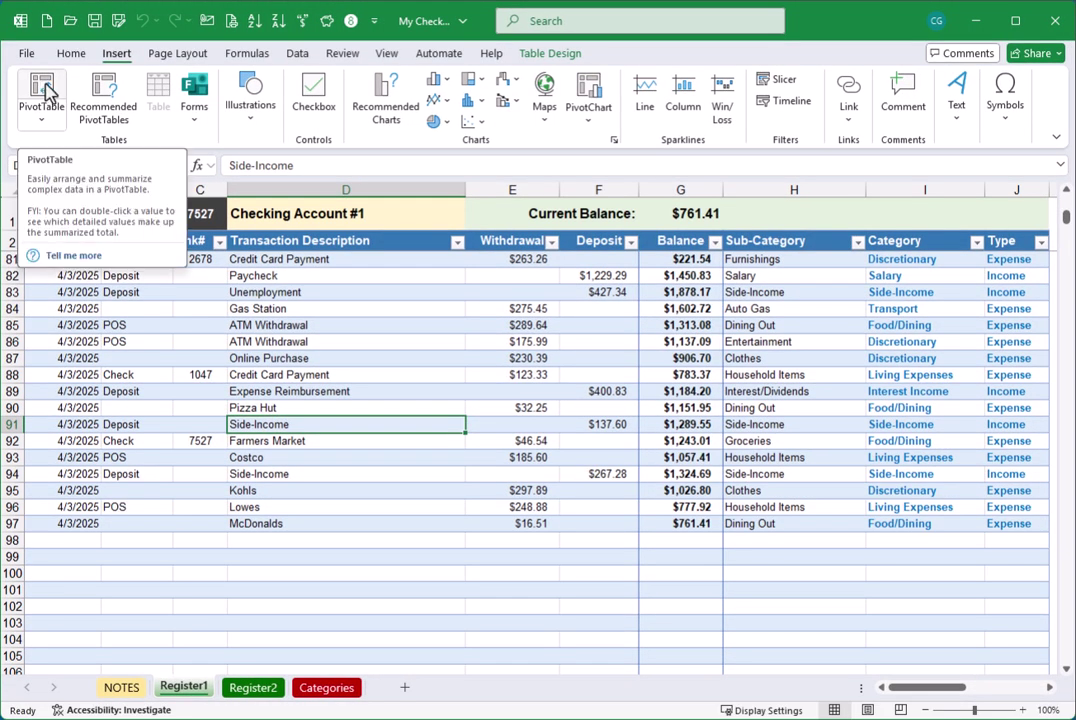
left_click(45, 90)
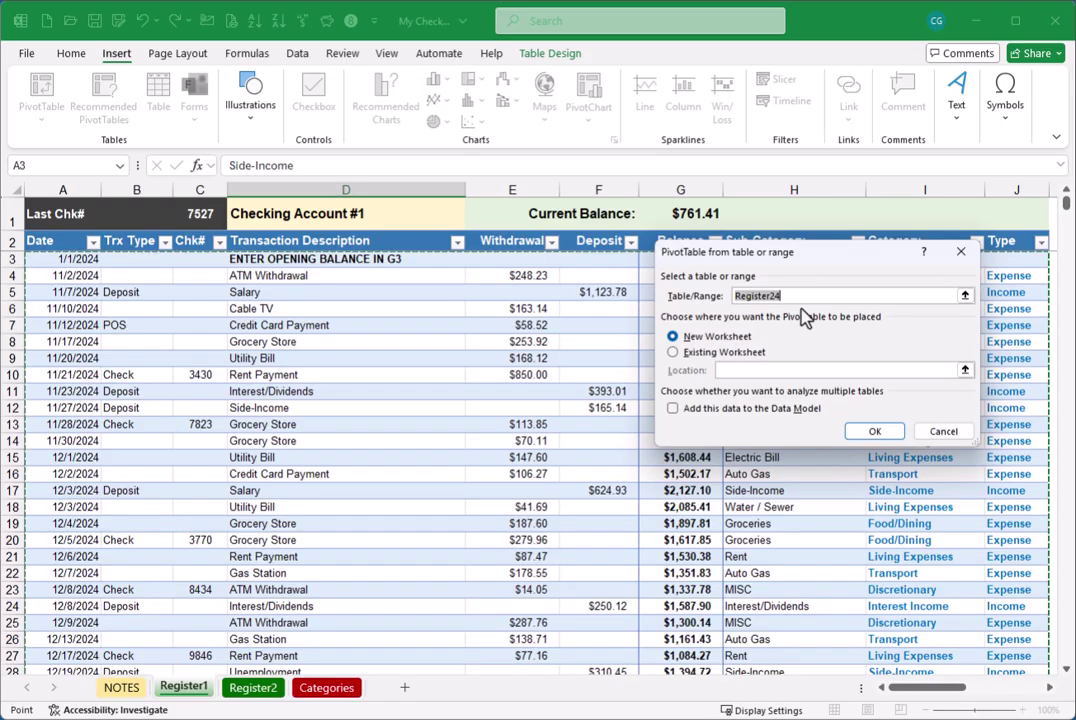
left_click(883, 435)
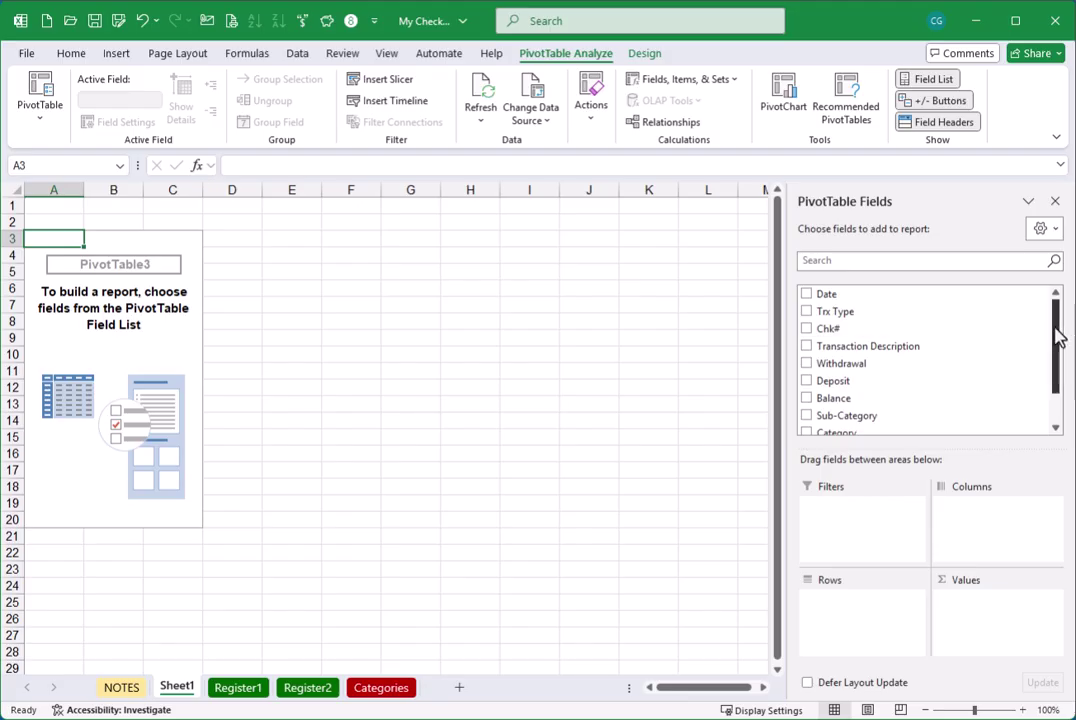
Step: Put Category in Rows and Withdrawal in Values to total withdrawals per category
left_click_drag(1058, 338, 1057, 372)
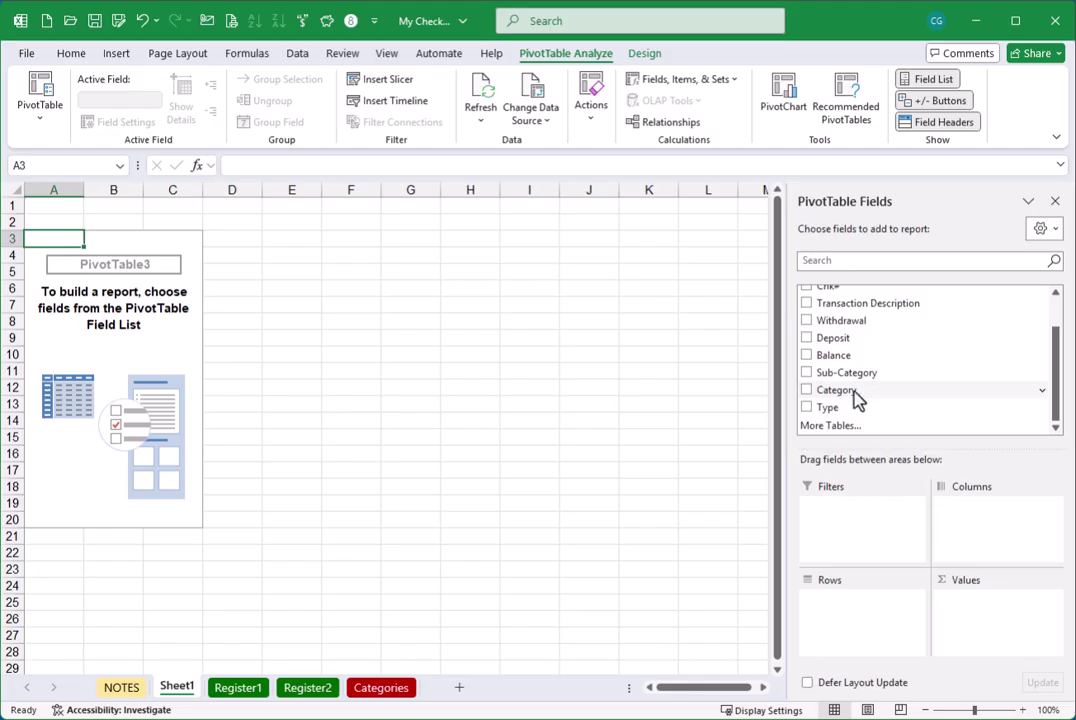
left_click_drag(846, 398, 850, 628)
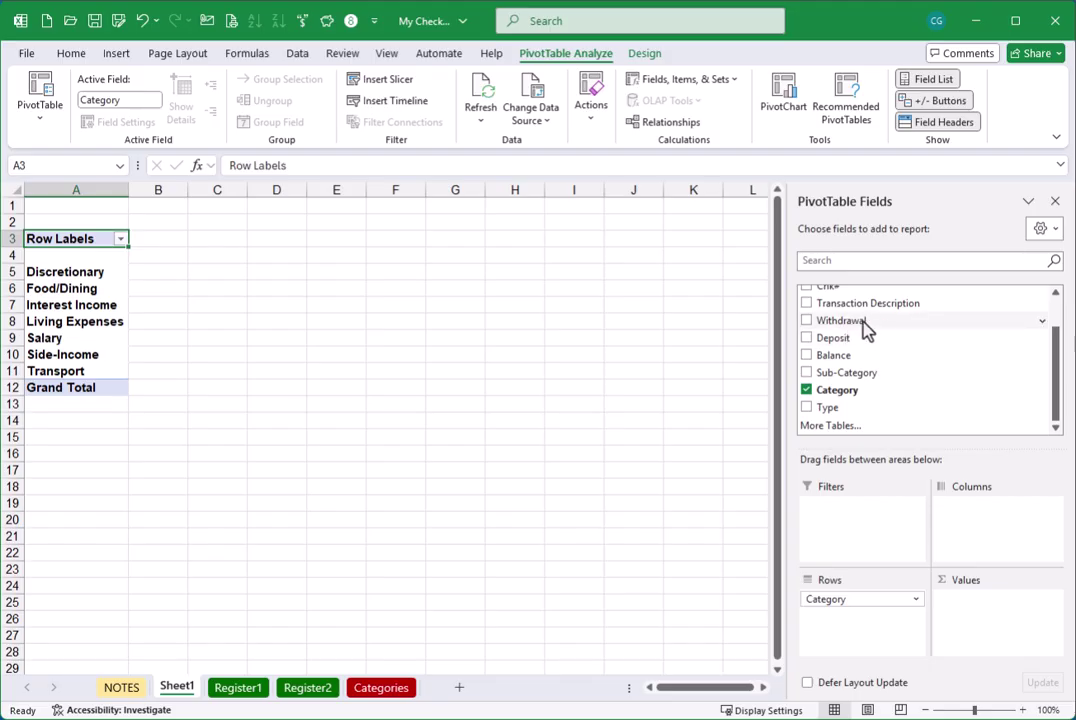
left_click_drag(846, 330, 988, 627)
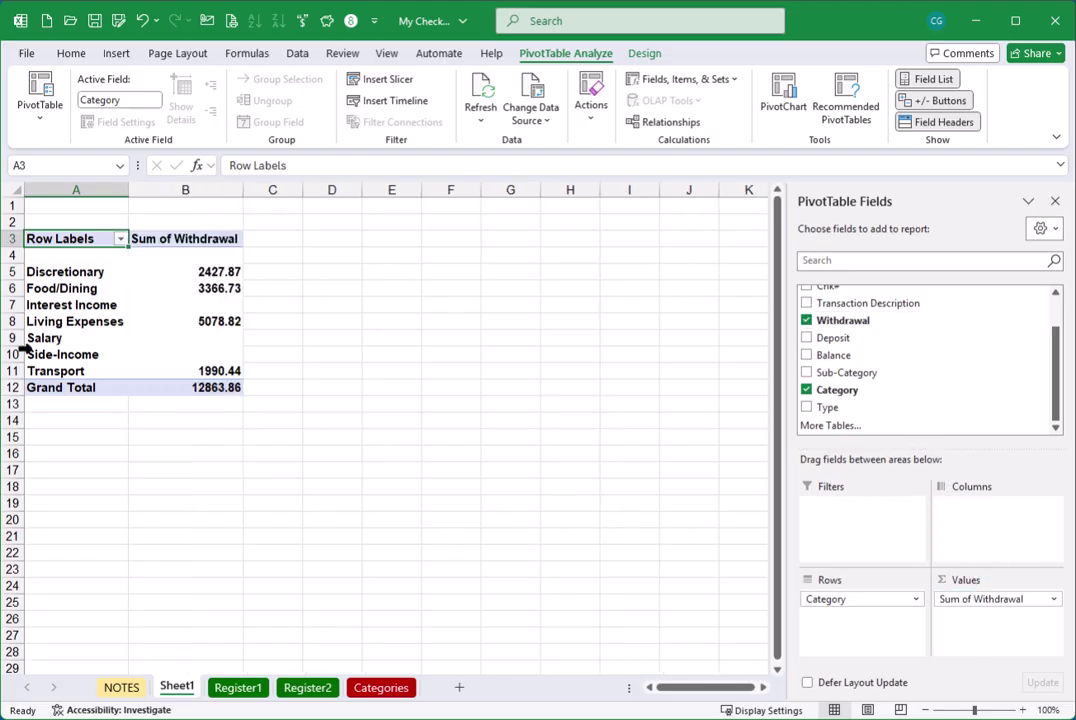
mouse_move(154, 300)
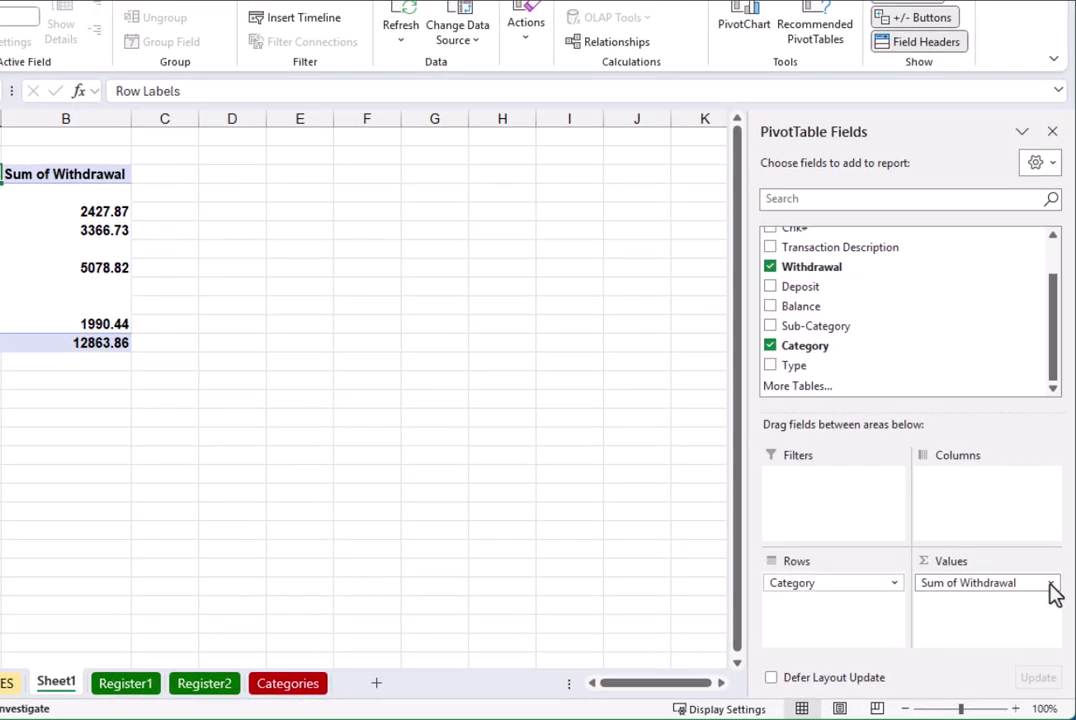
Step: Rename Sum of Withdrawal to 'Expenses' and format it as Currency with two decimals
left_click(1051, 586)
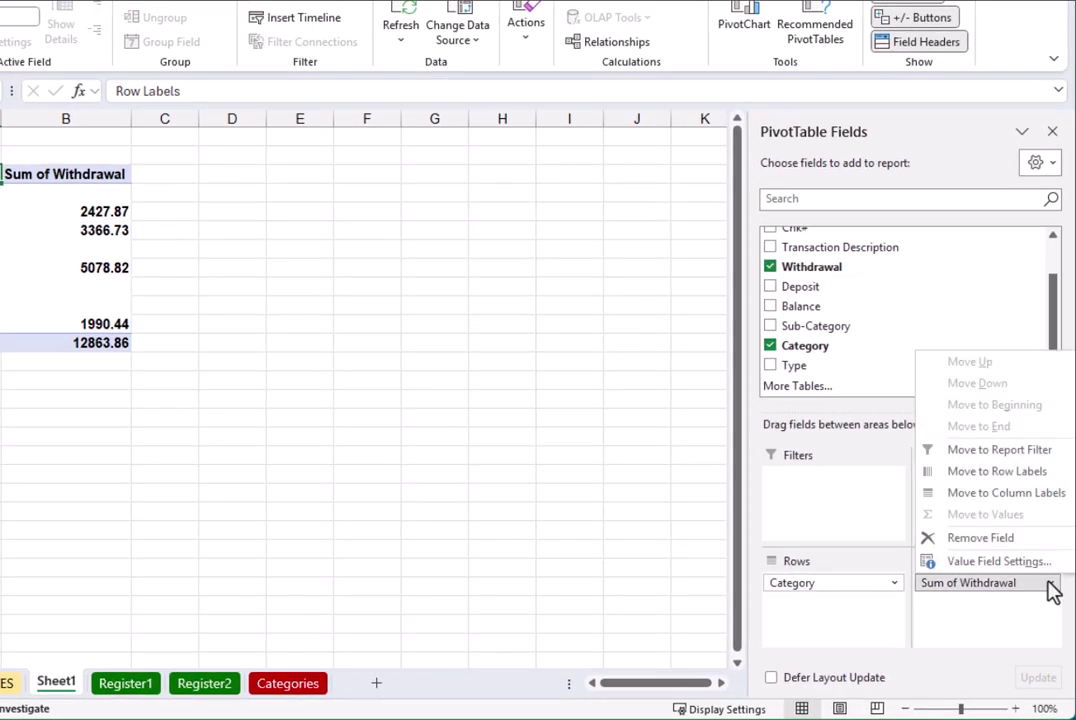
left_click(995, 562)
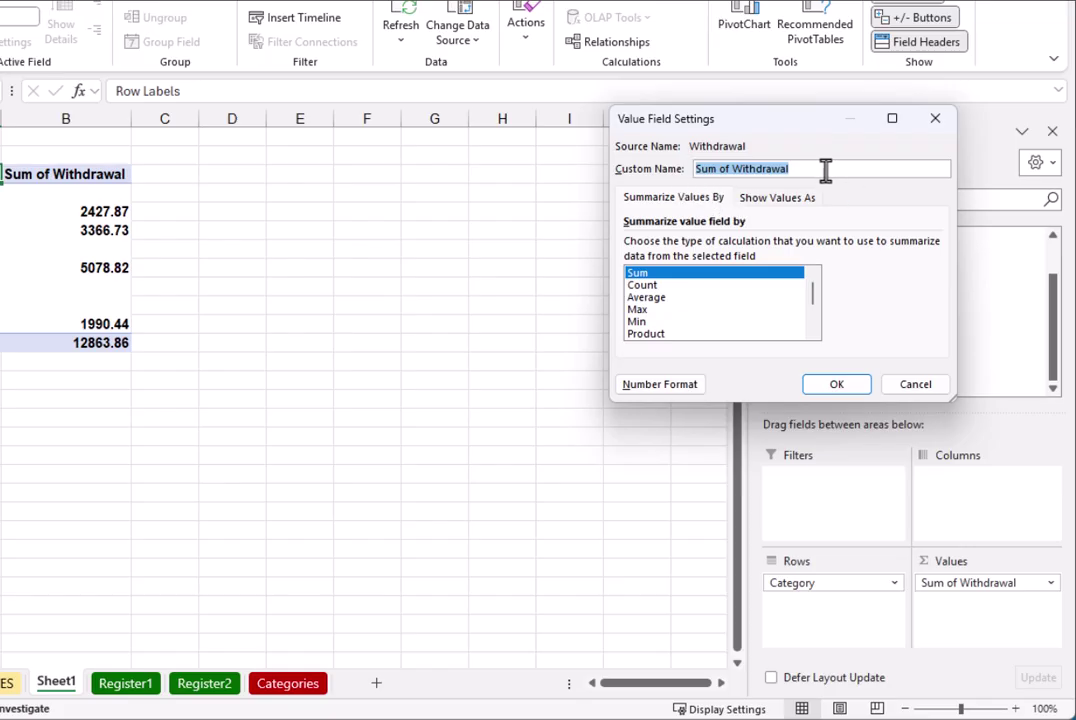
key("BackSpace")
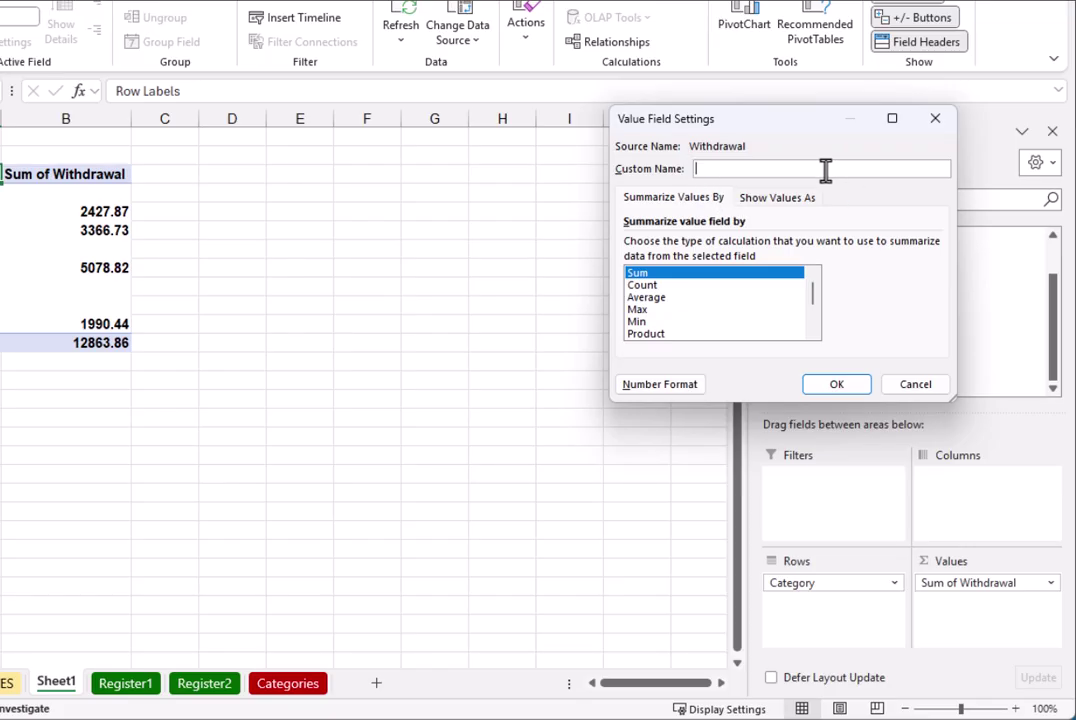
type("Expenses")
left_click(661, 384)
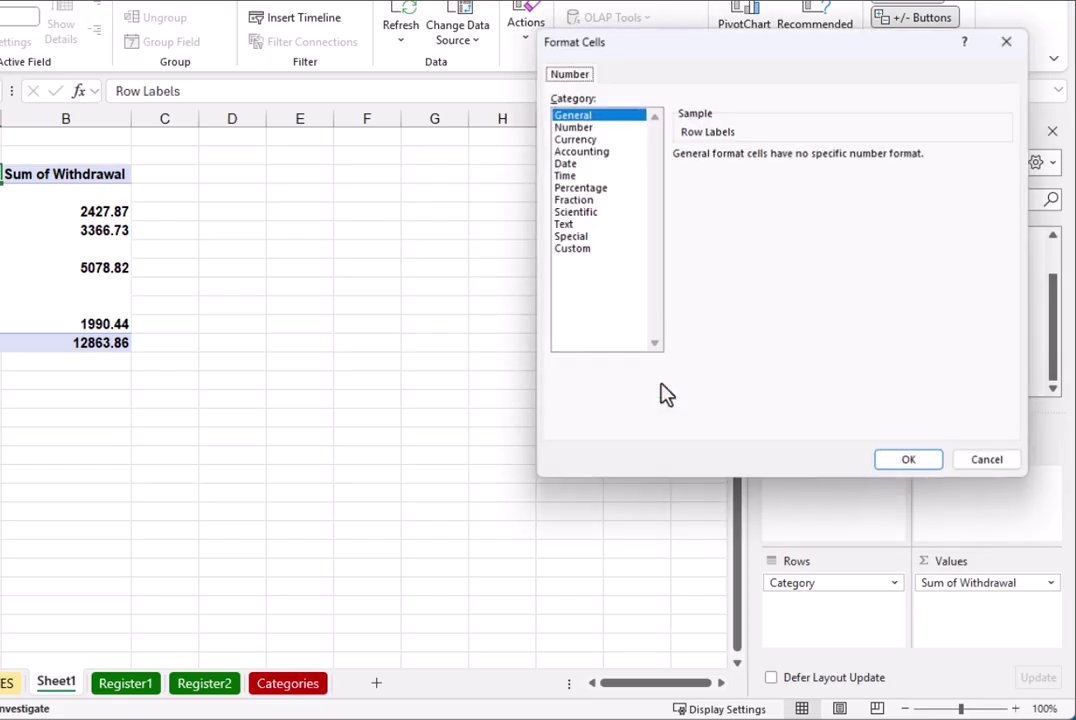
left_click(578, 139)
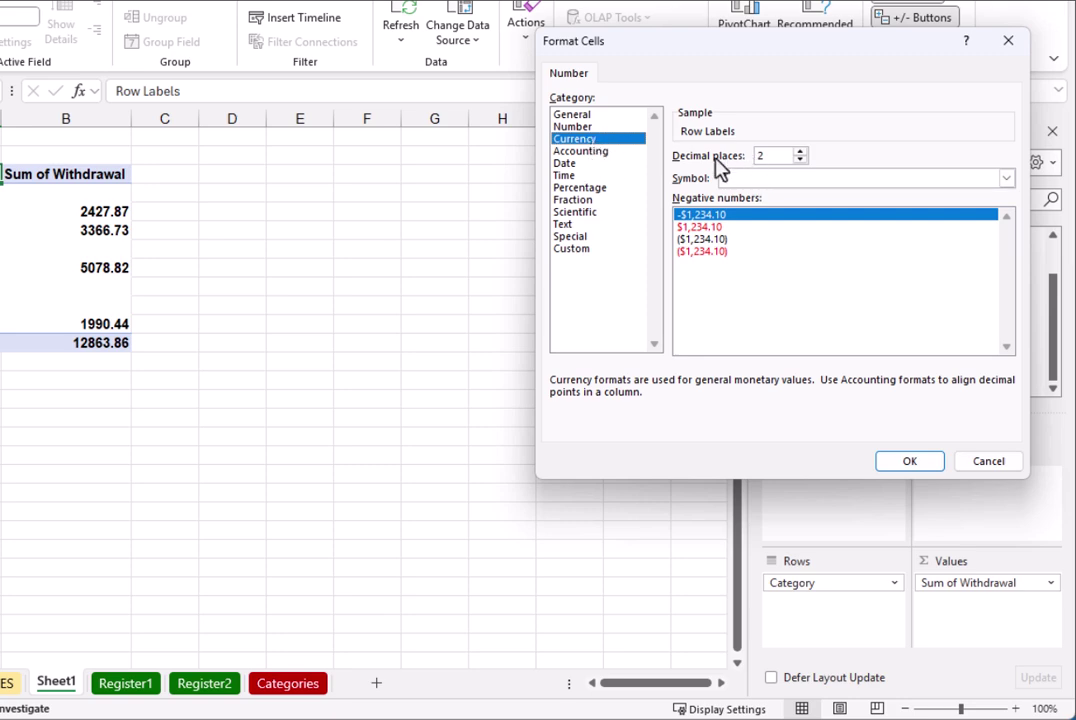
left_click(587, 152)
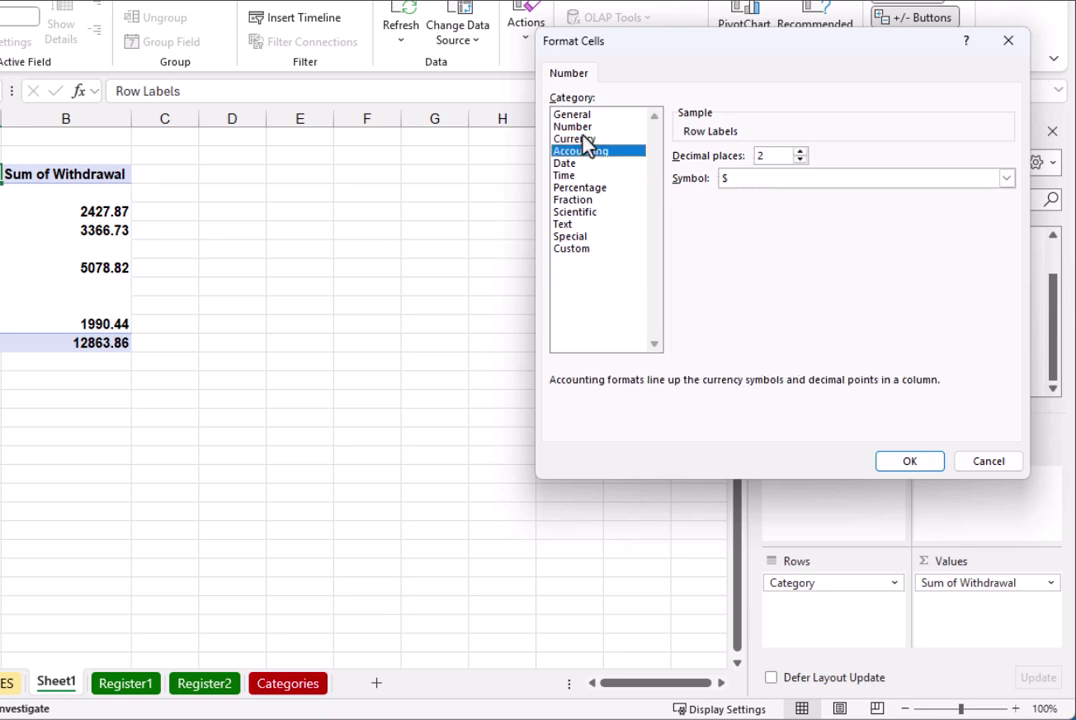
left_click(583, 141)
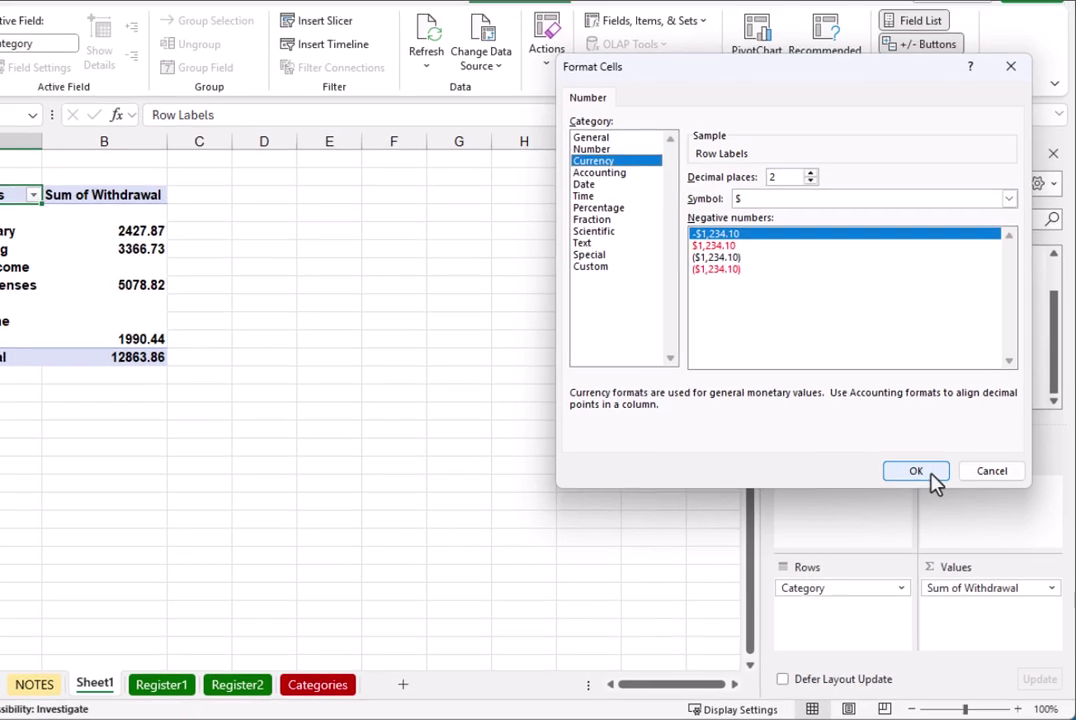
left_click(925, 464)
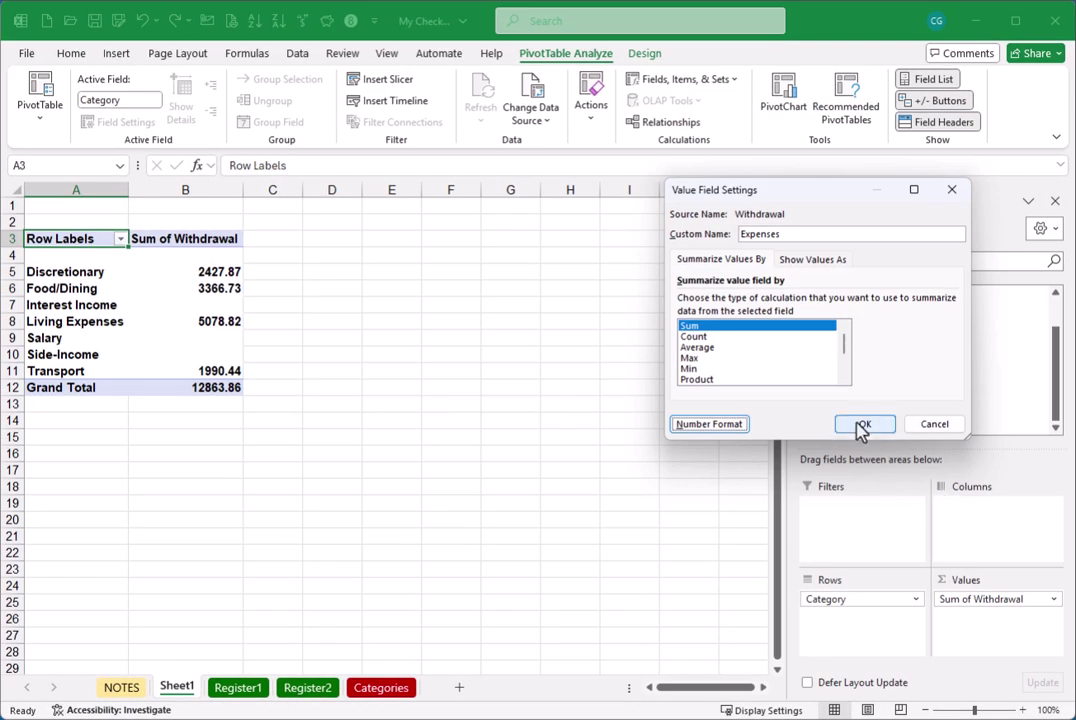
left_click(862, 425)
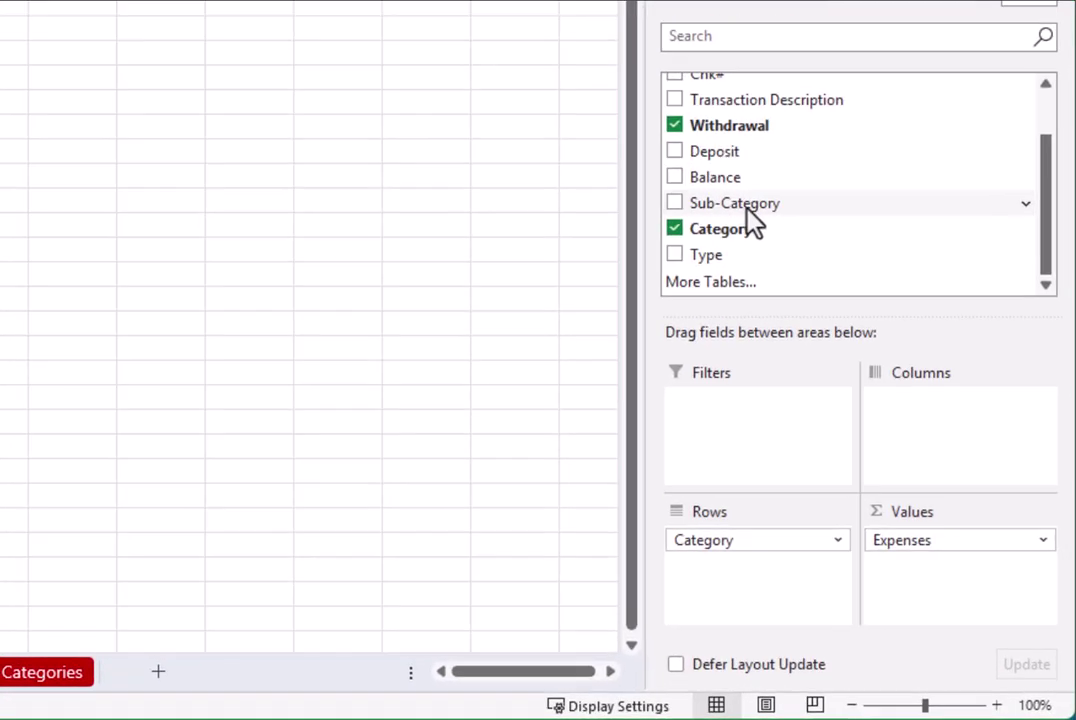
Step: Add the Sub-Category field to the Rows area beneath Category
left_click_drag(857, 377, 864, 404)
left_click_drag(759, 250, 768, 558)
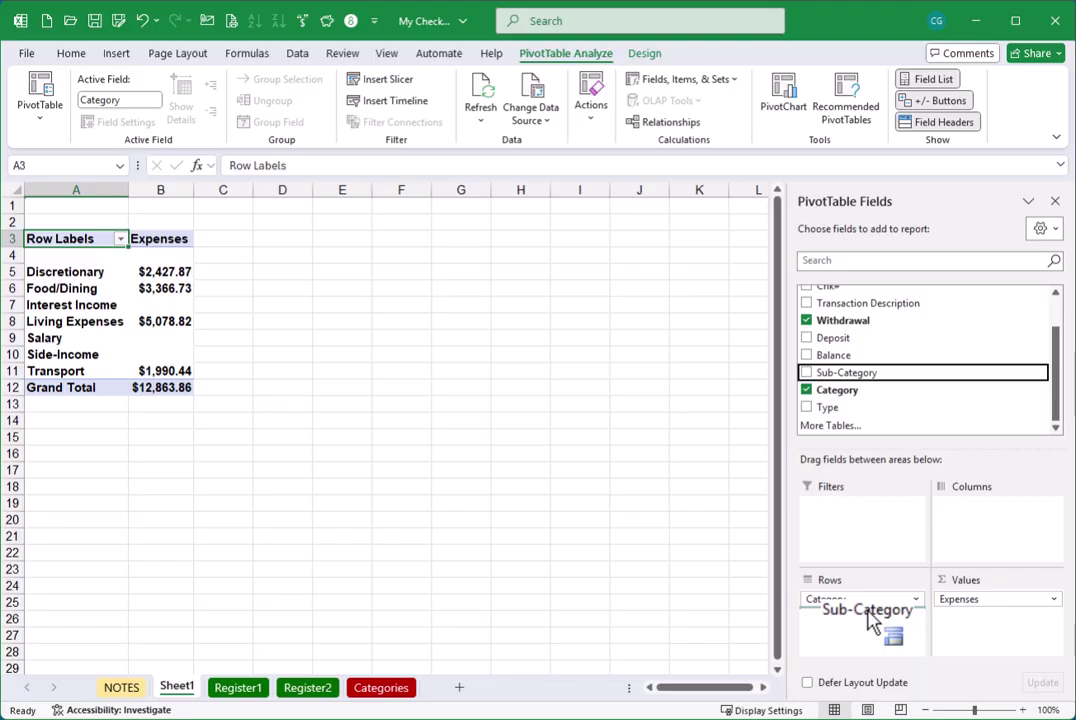
left_click_drag(872, 622, 871, 621)
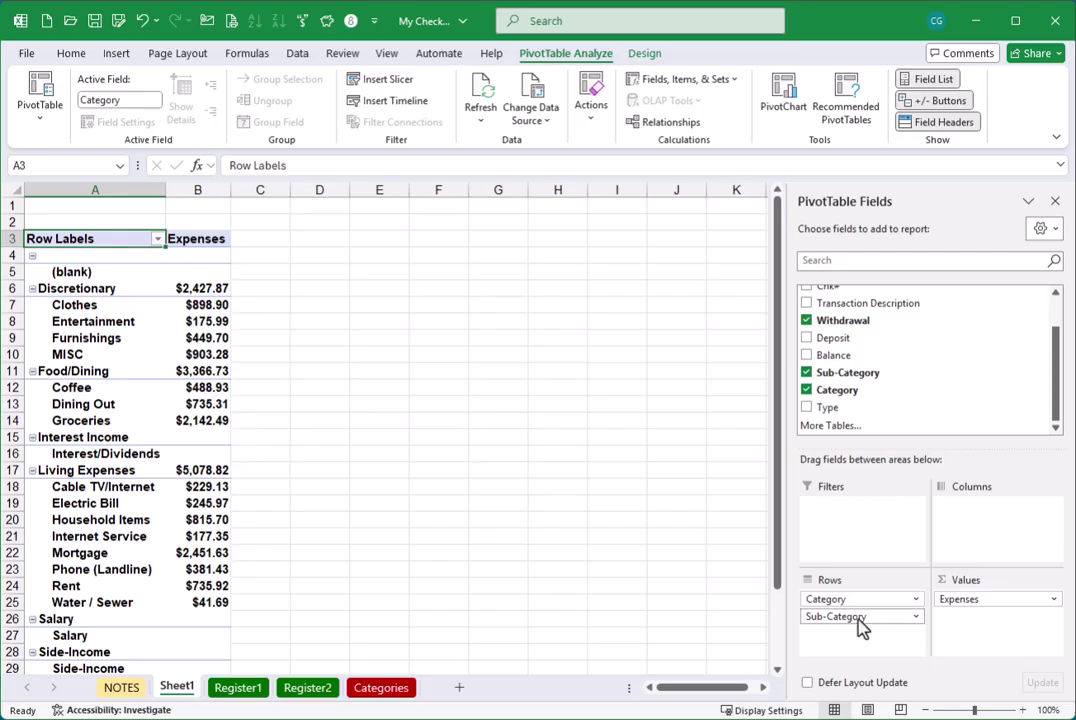
Step: Reorder the Rows area so Sub-Category sits below Category, grouping subcategories per category
left_click_drag(847, 625, 848, 603)
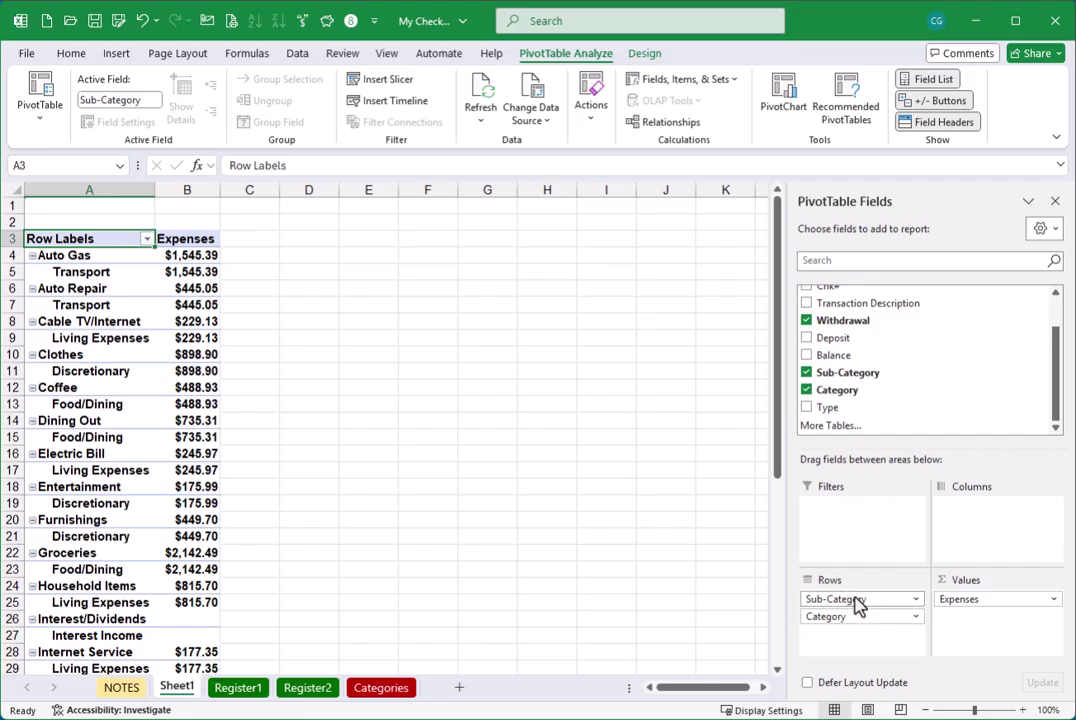
left_click_drag(857, 604, 862, 637)
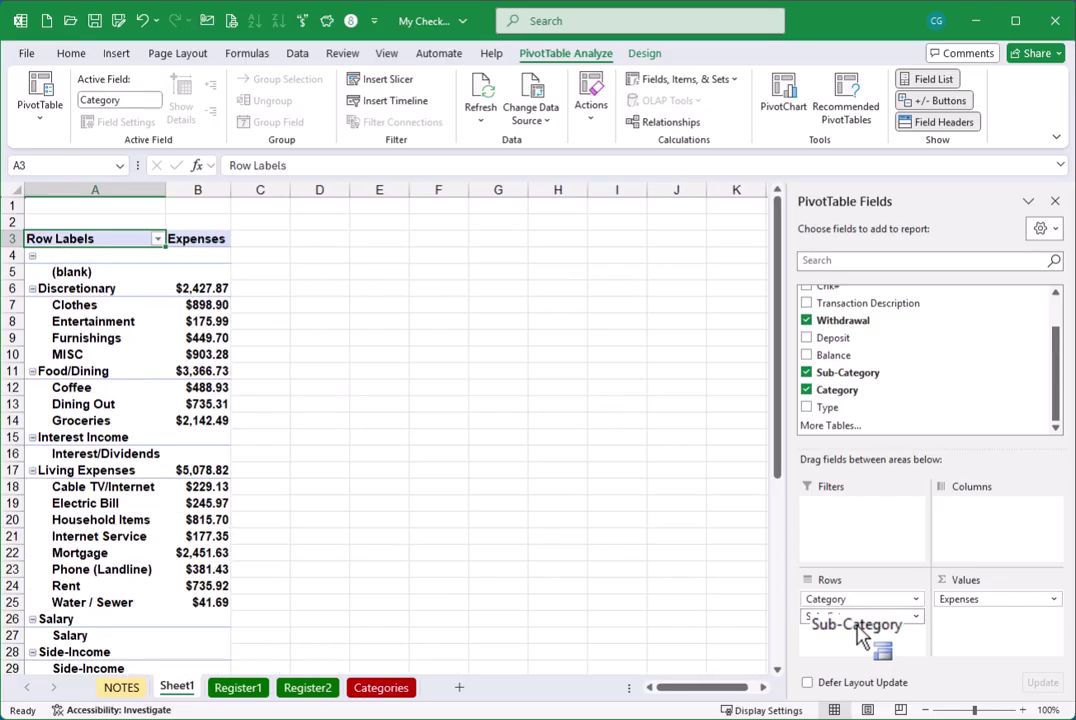
left_click_drag(860, 637, 862, 637)
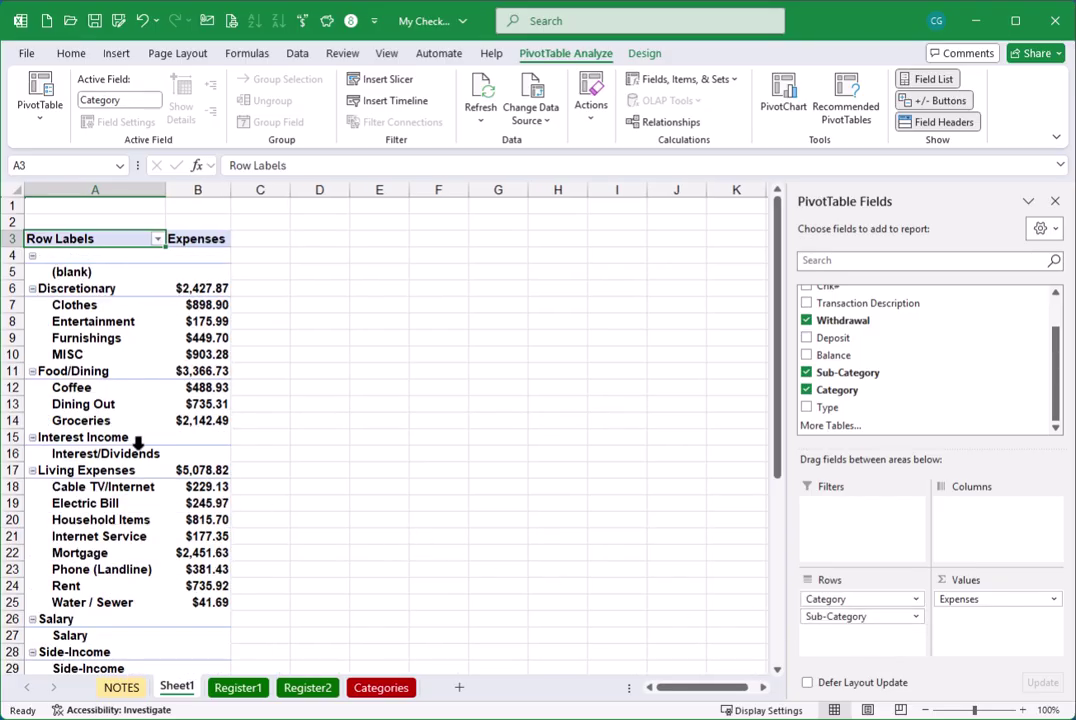
scroll(95, 590, "down", 1)
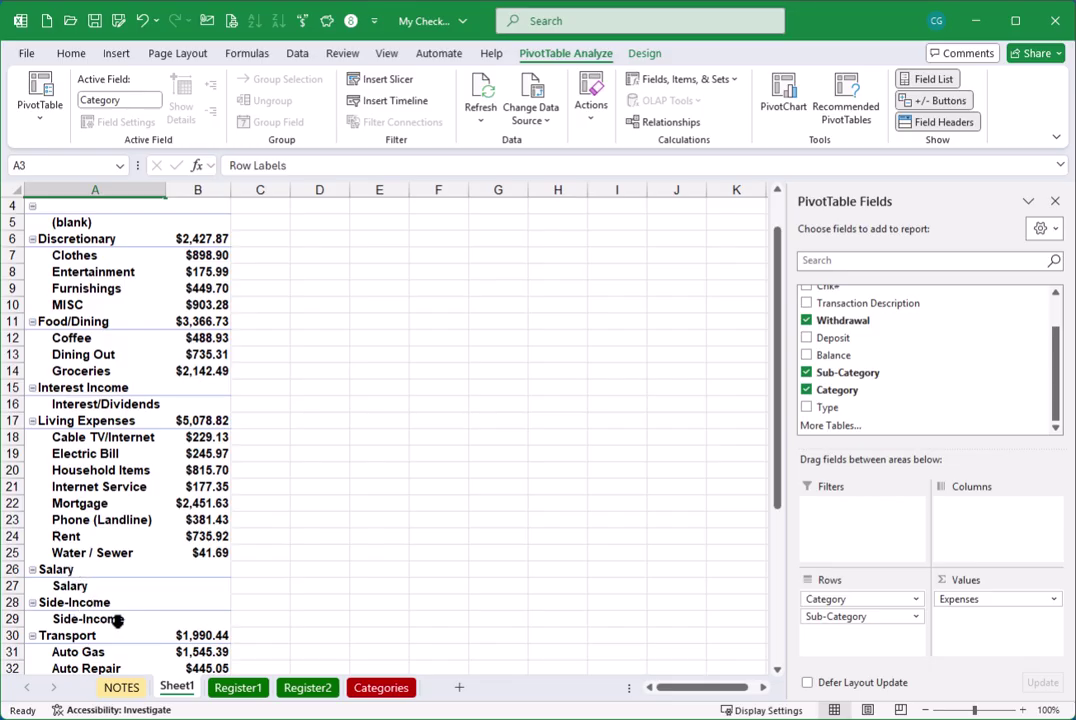
scroll(118, 621, "up", 1)
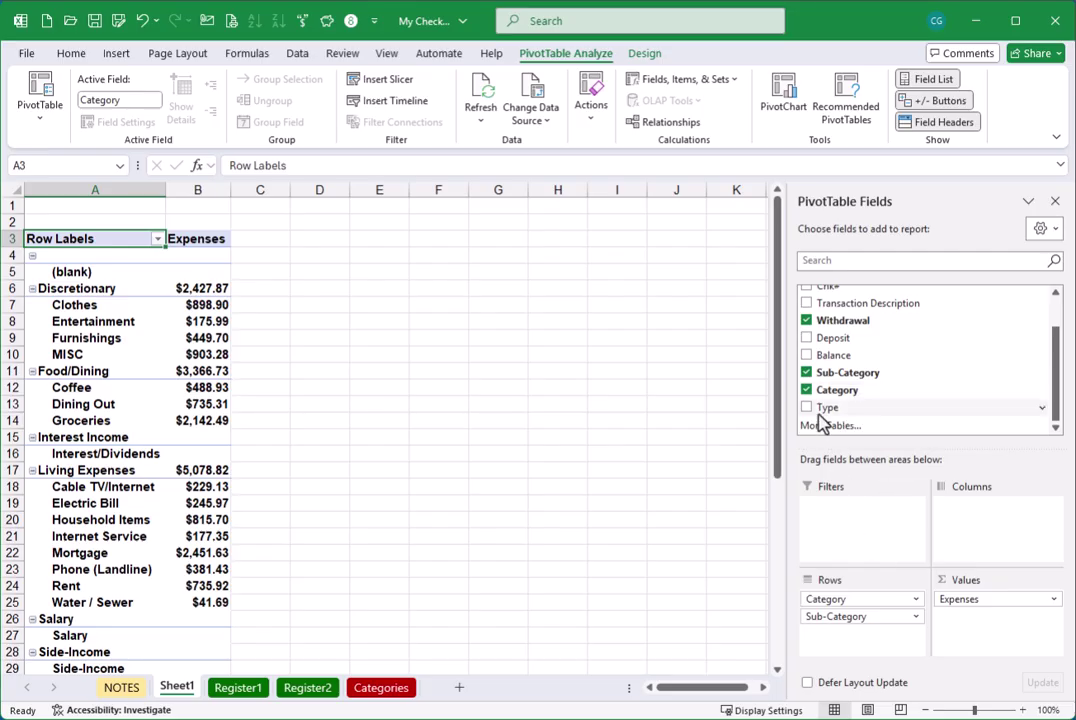
Step: Add Type as a report filter and set it to show only Expense
left_click_drag(838, 415, 843, 530)
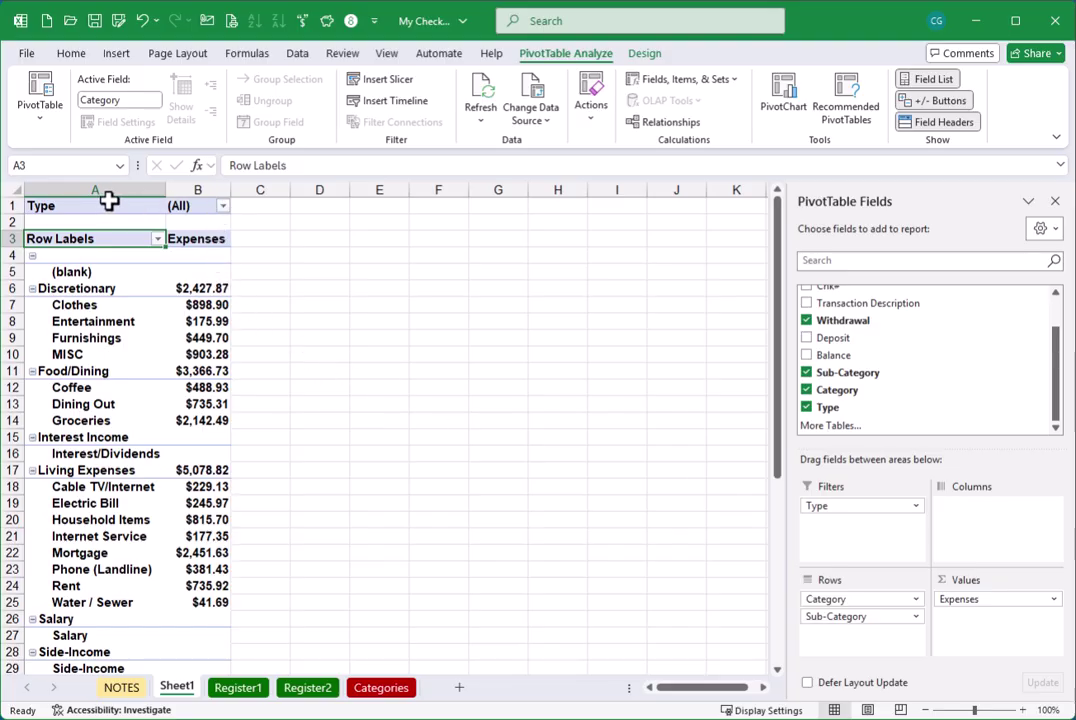
left_click(223, 207)
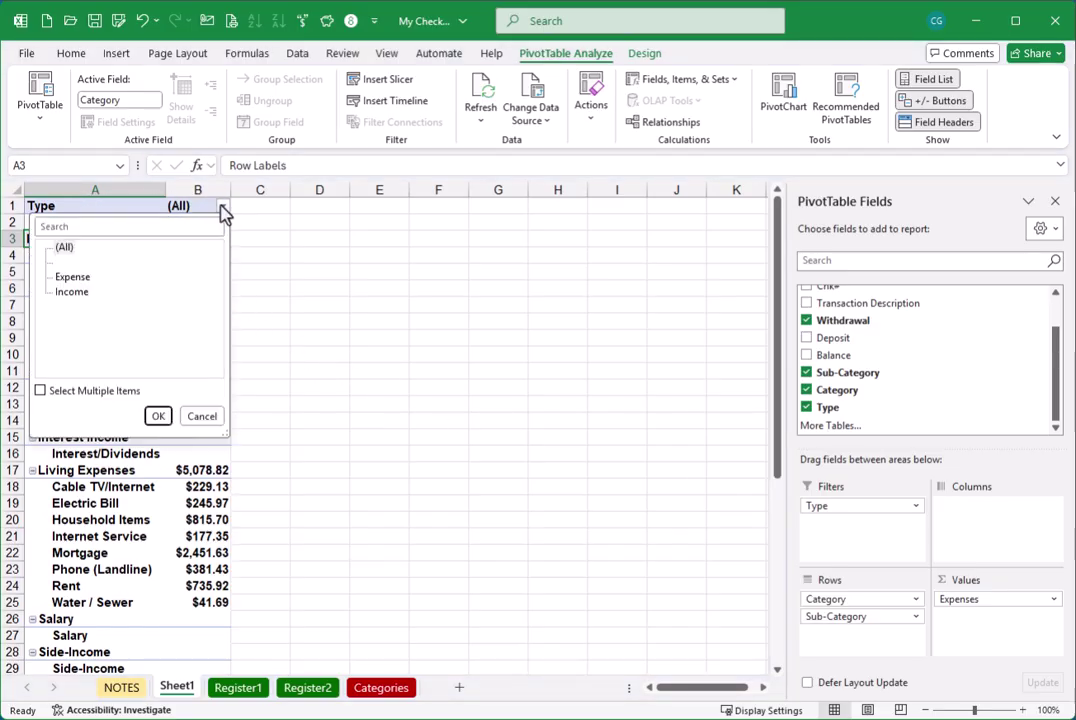
left_click(72, 277)
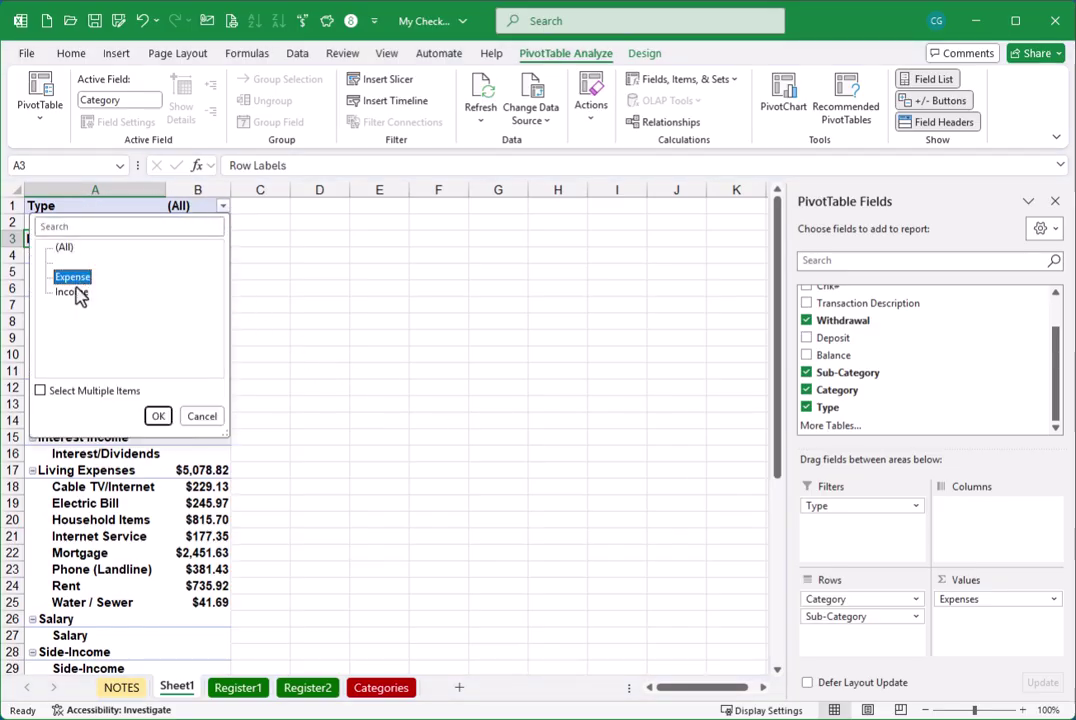
left_click(158, 416)
mouse_move(204, 420)
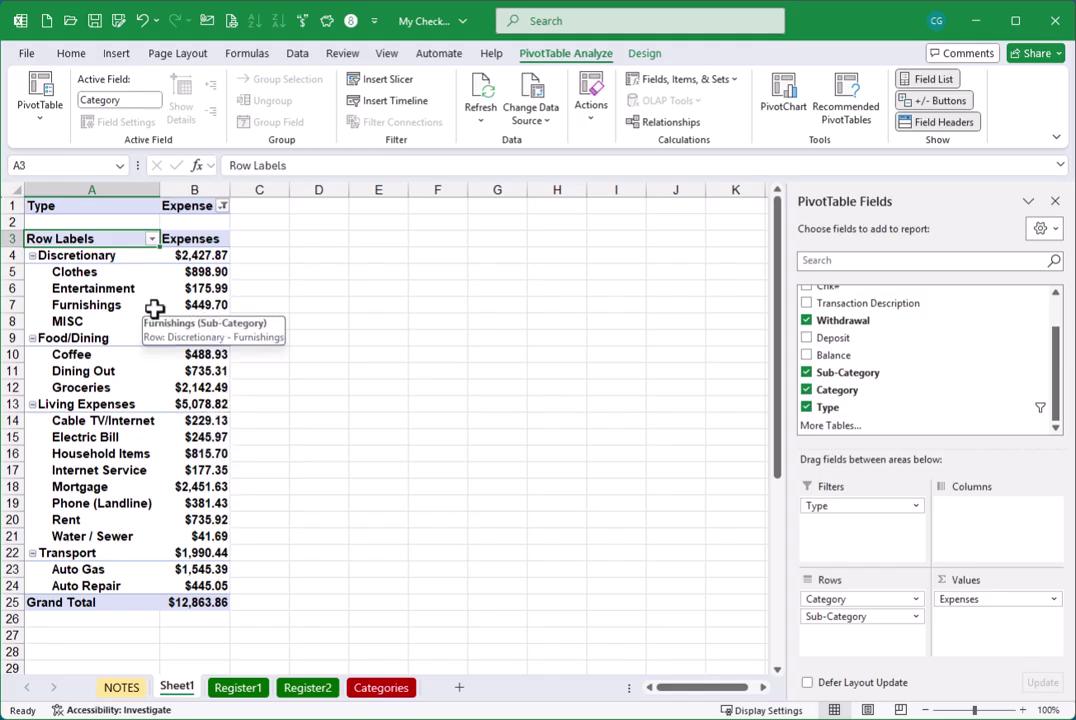
left_click(85, 287)
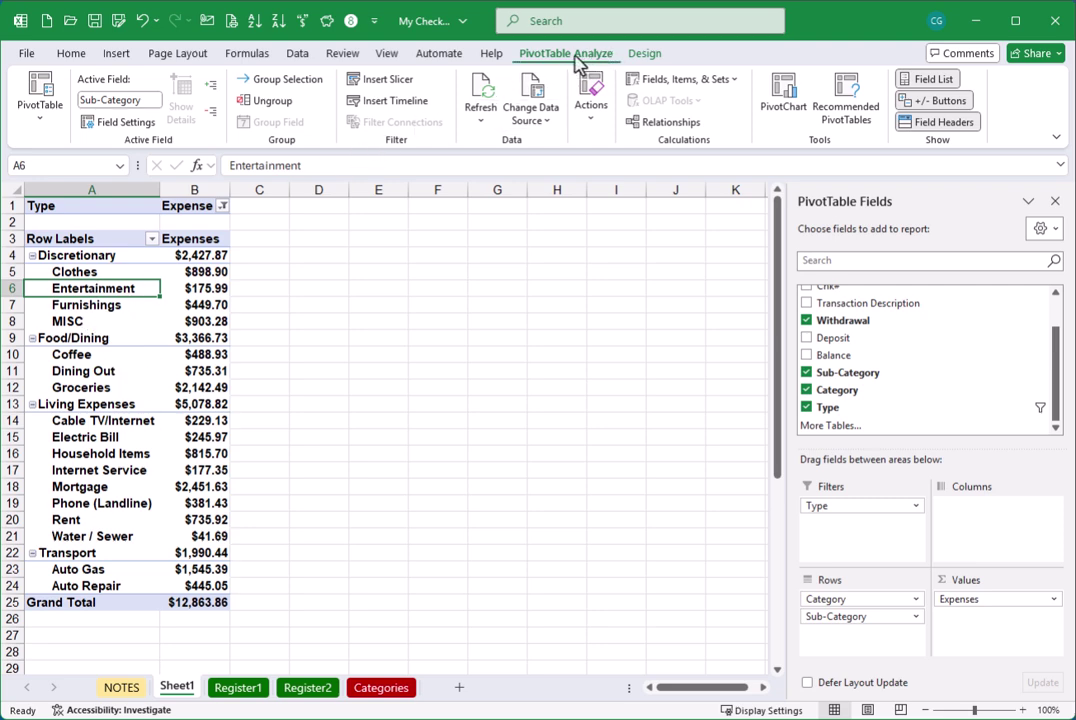
Step: Apply Light Blue Pivot Style Medium 6 to the pivot table
left_click(645, 55)
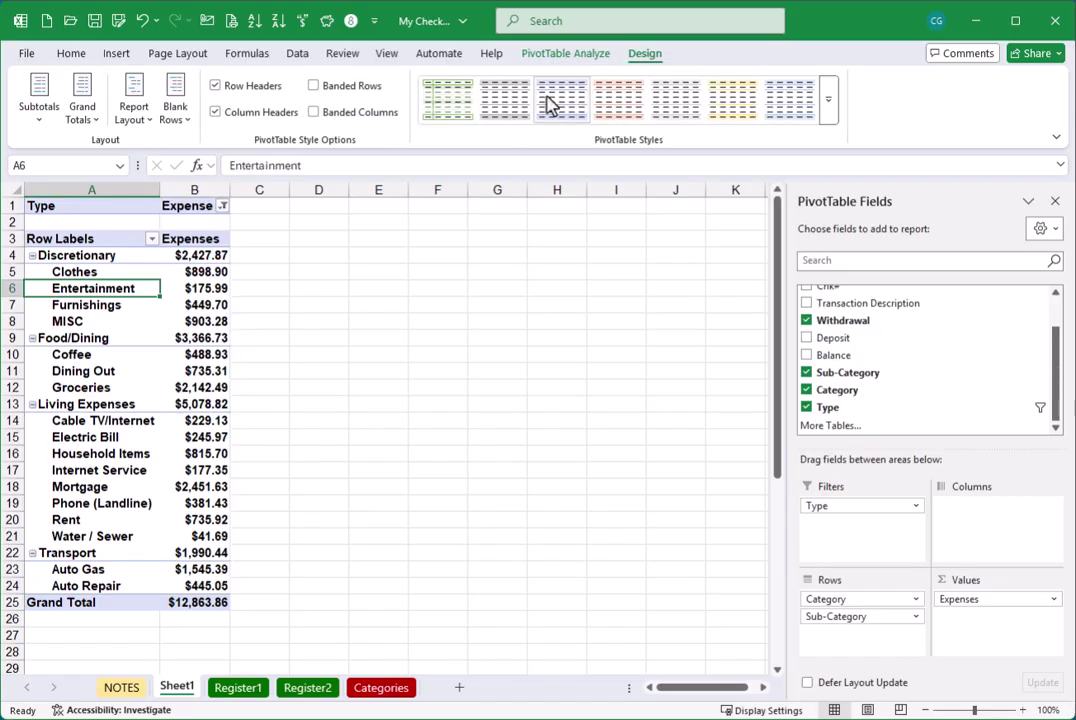
left_click(828, 100)
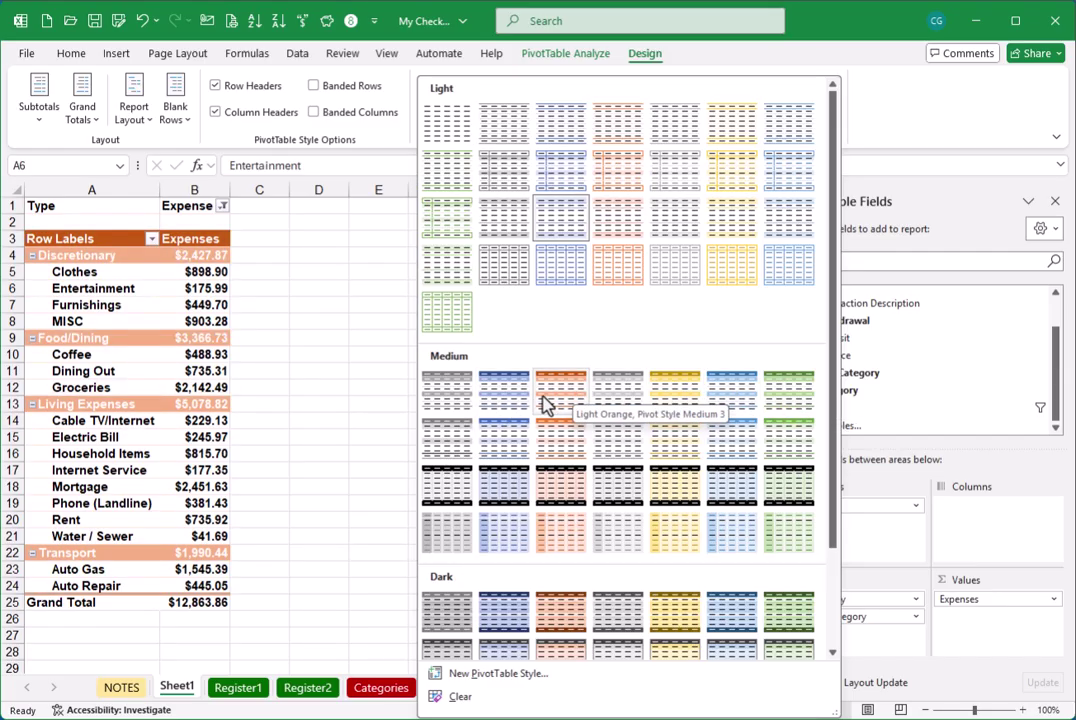
left_click(736, 394)
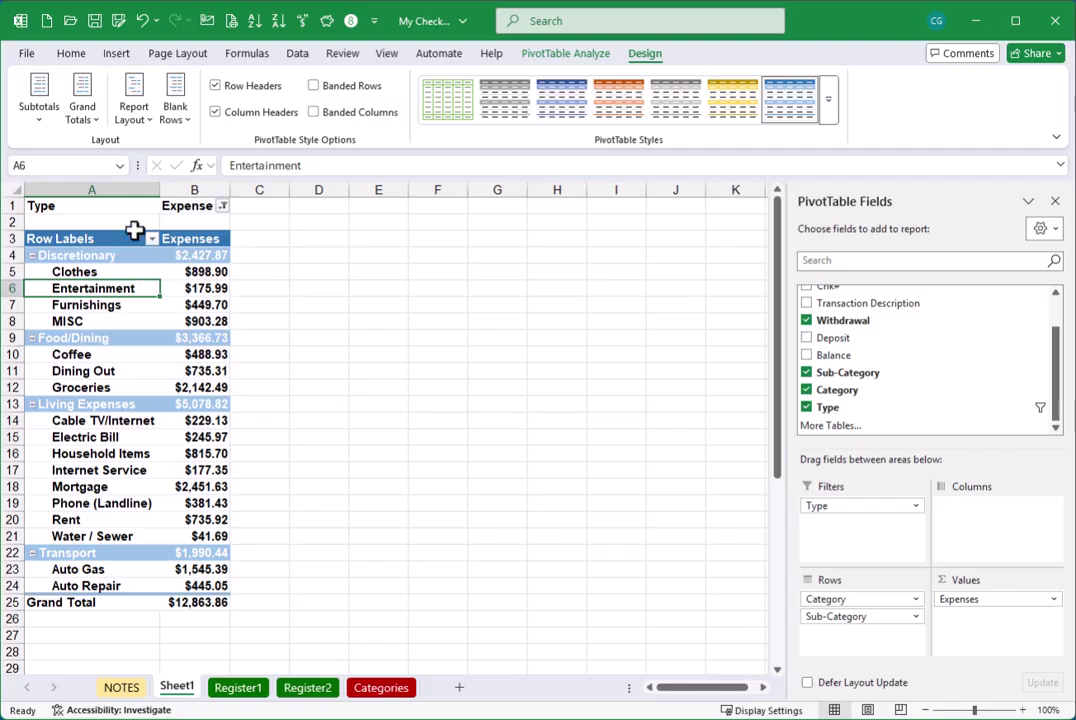
Step: Insert a blank line after each category item in the pivot
left_click(179, 115)
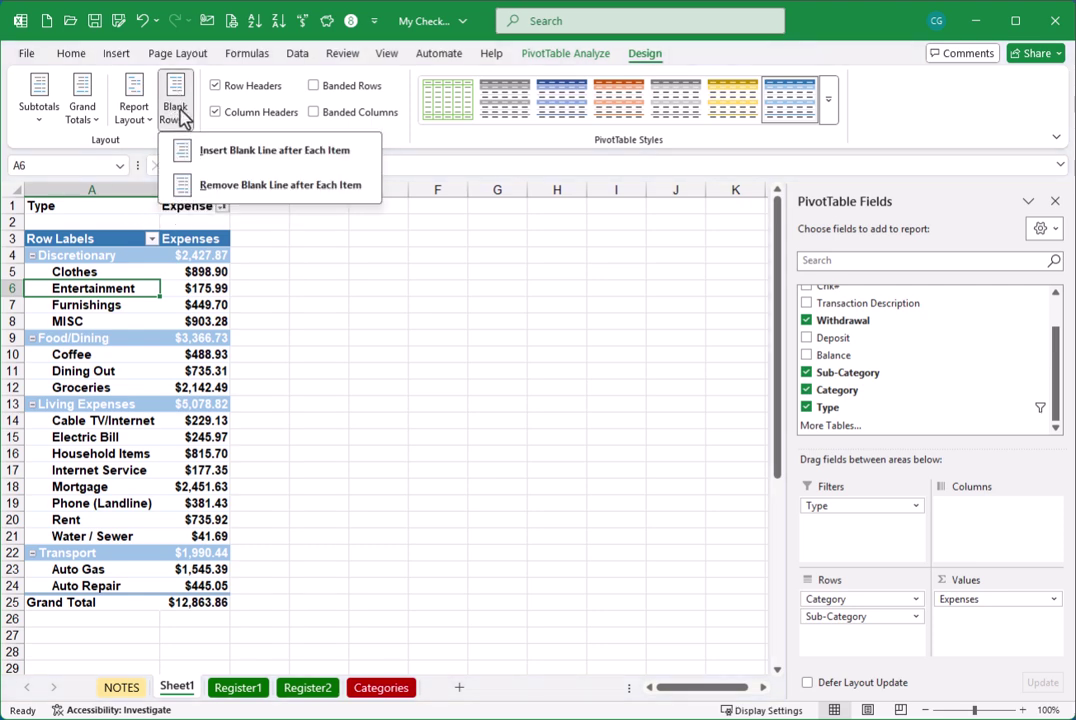
left_click(275, 152)
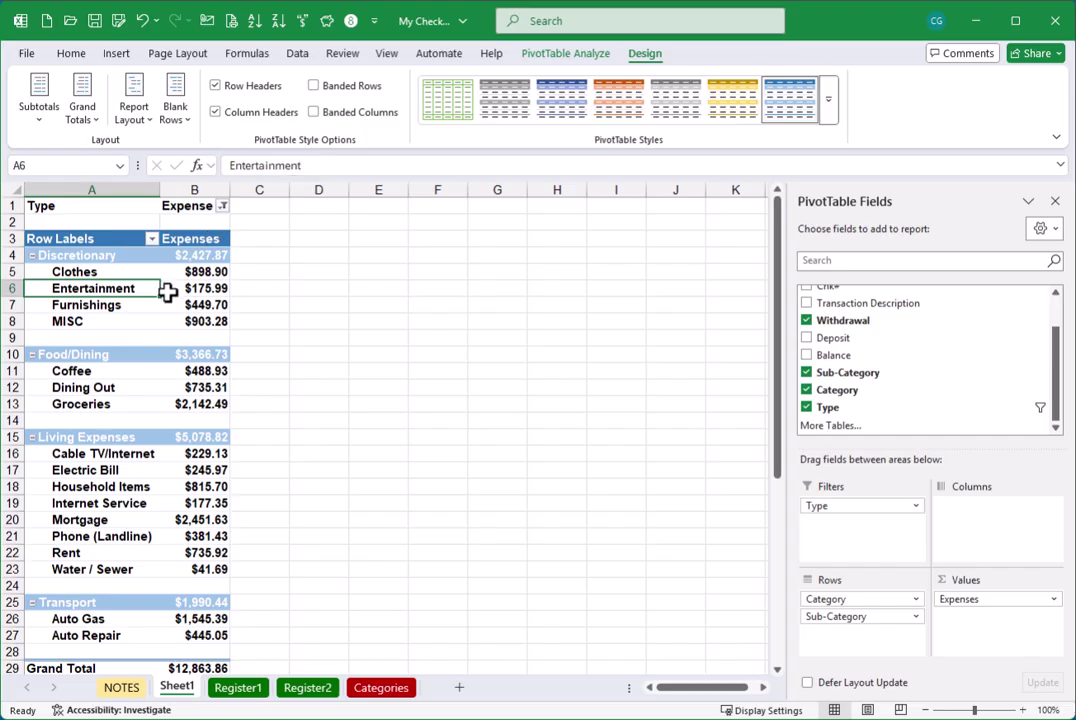
left_click(86, 304)
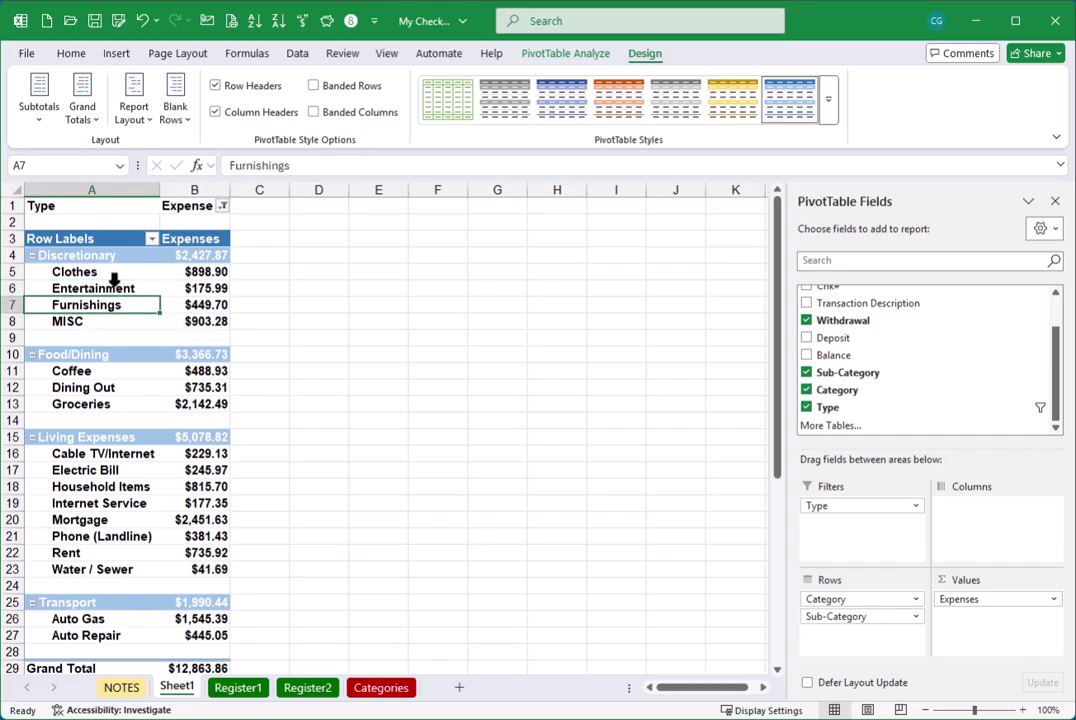
left_click(566, 58)
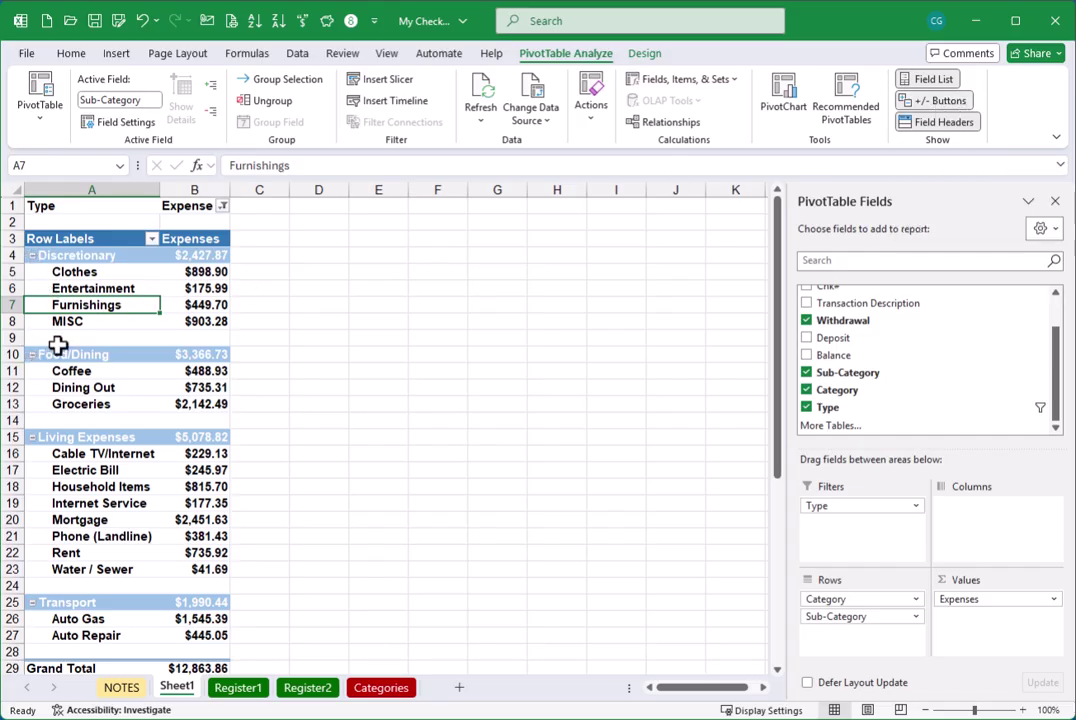
Step: Turn off the pivot's +/- expand/collapse buttons
left_click(940, 103)
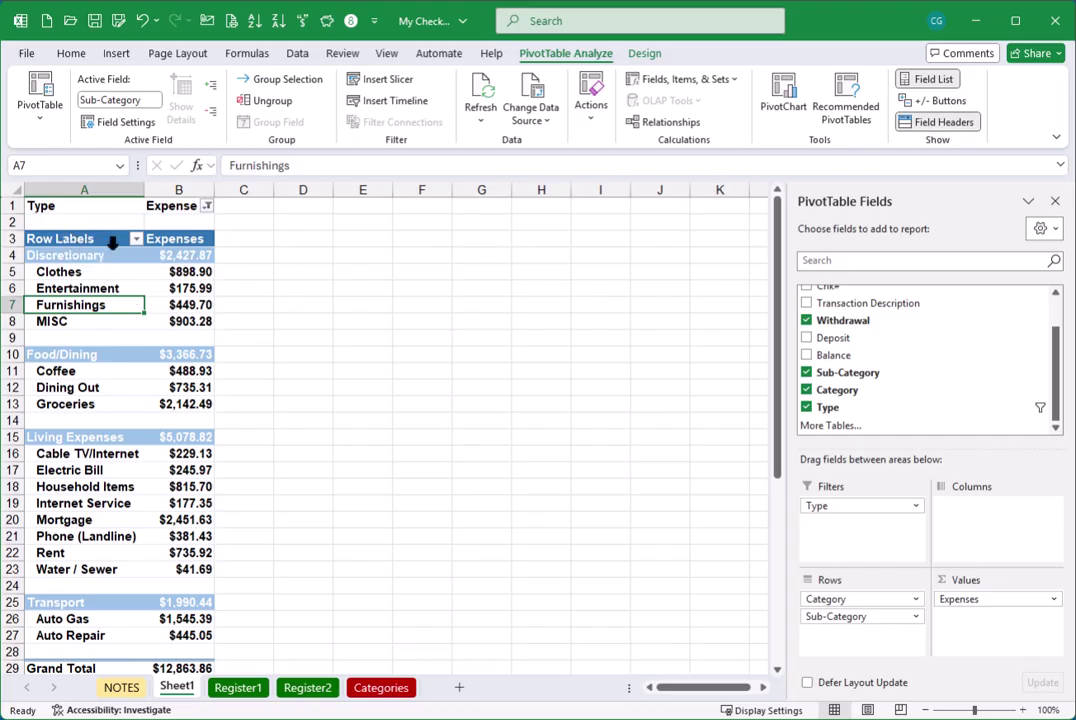
Step: Switch off Field Headers so the Row Labels header and filter button disappear
left_click(935, 121)
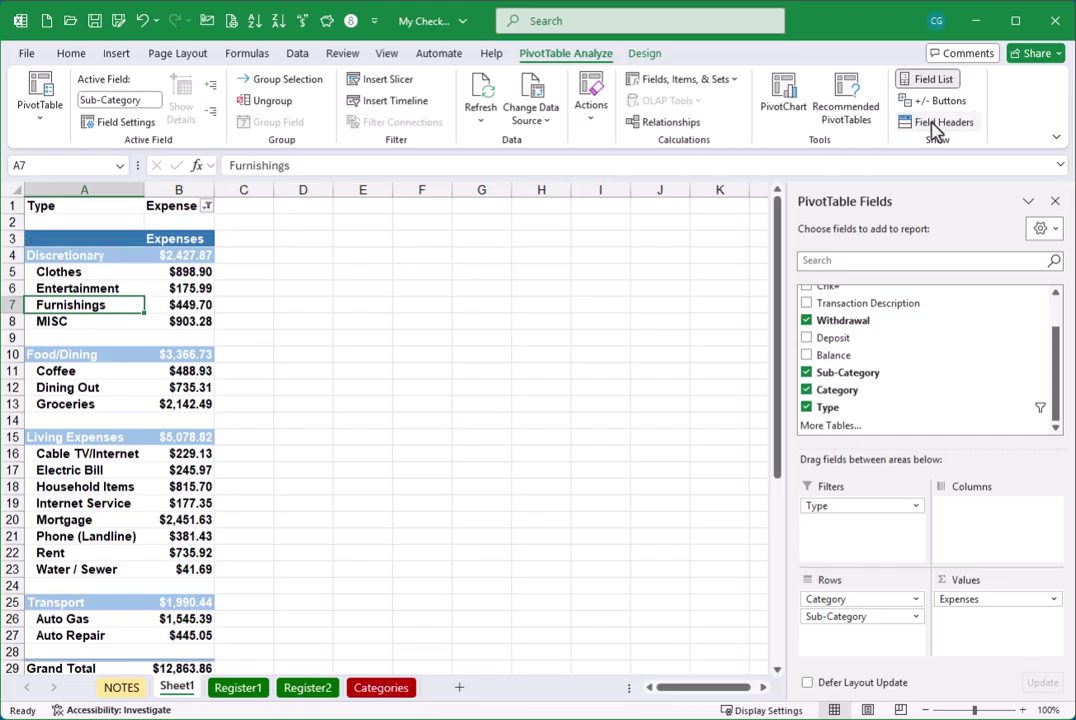
Step: Insert two blank columns at the left of Sheet1 so the expense pivot begins in column C
right_click(91, 182)
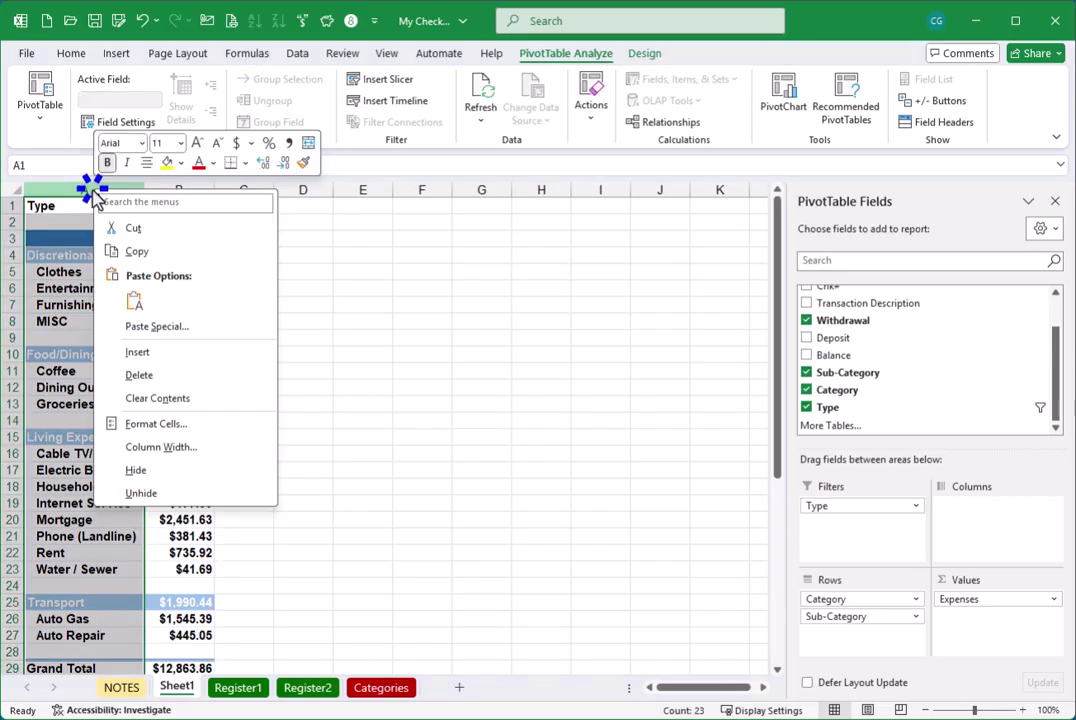
left_click(148, 355)
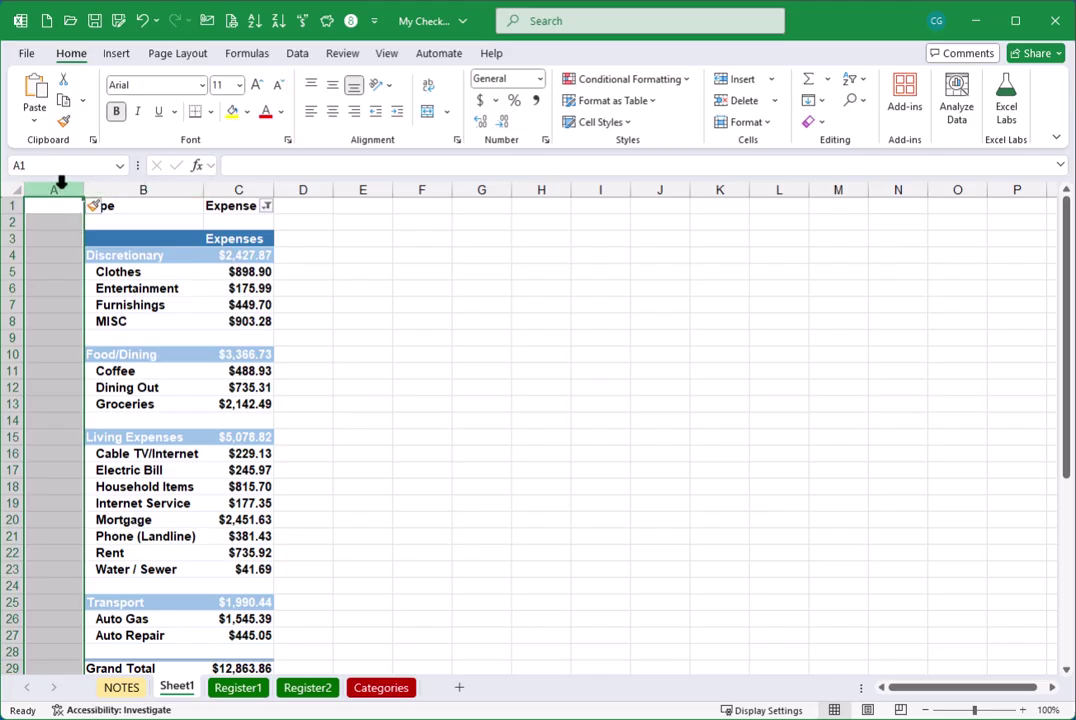
right_click(60, 189)
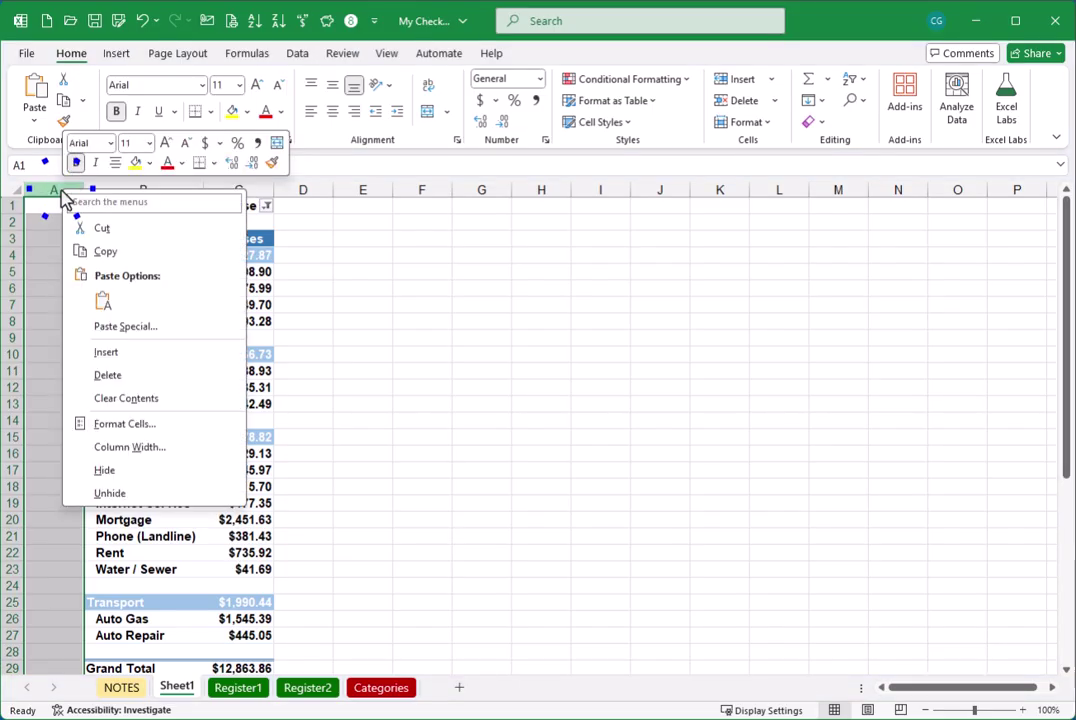
left_click(130, 352)
left_click(88, 393)
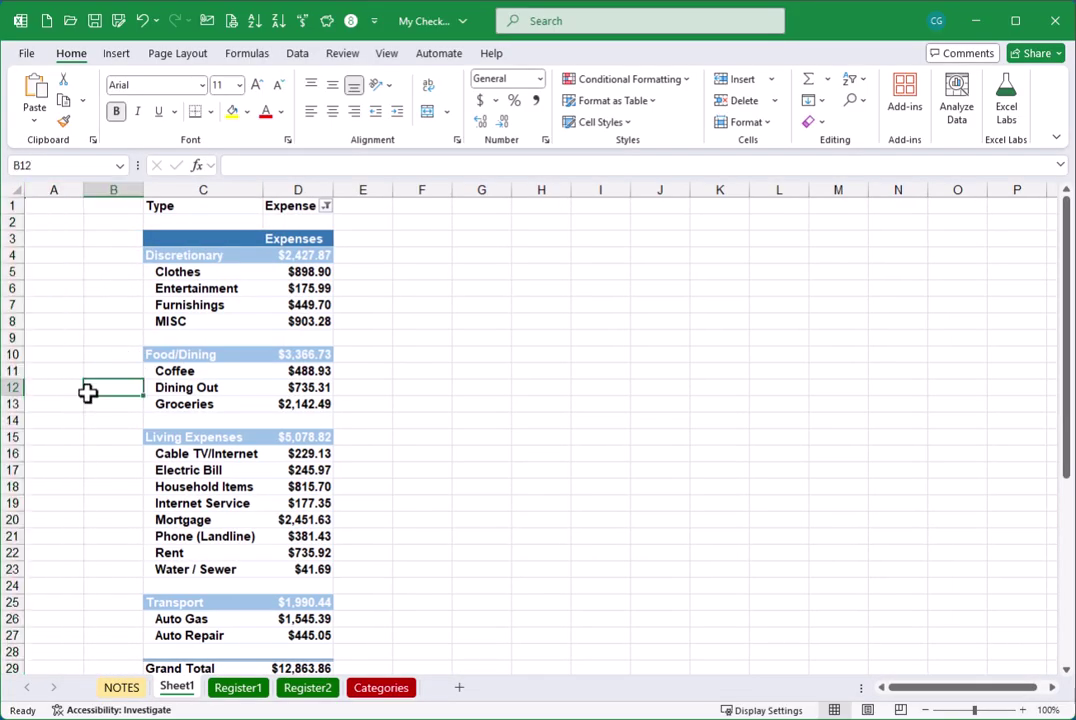
Step: With the Expenses pivot selected under PivotTable Analyze, drag the Date field into the pivot rows
left_click(162, 288)
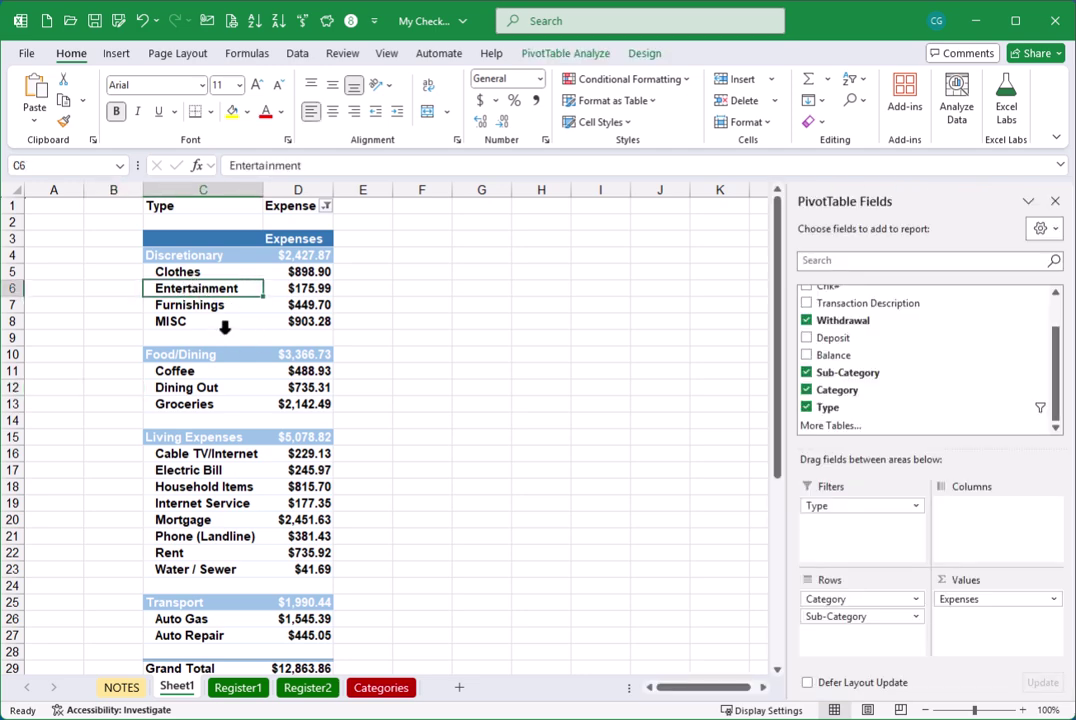
left_click(566, 54)
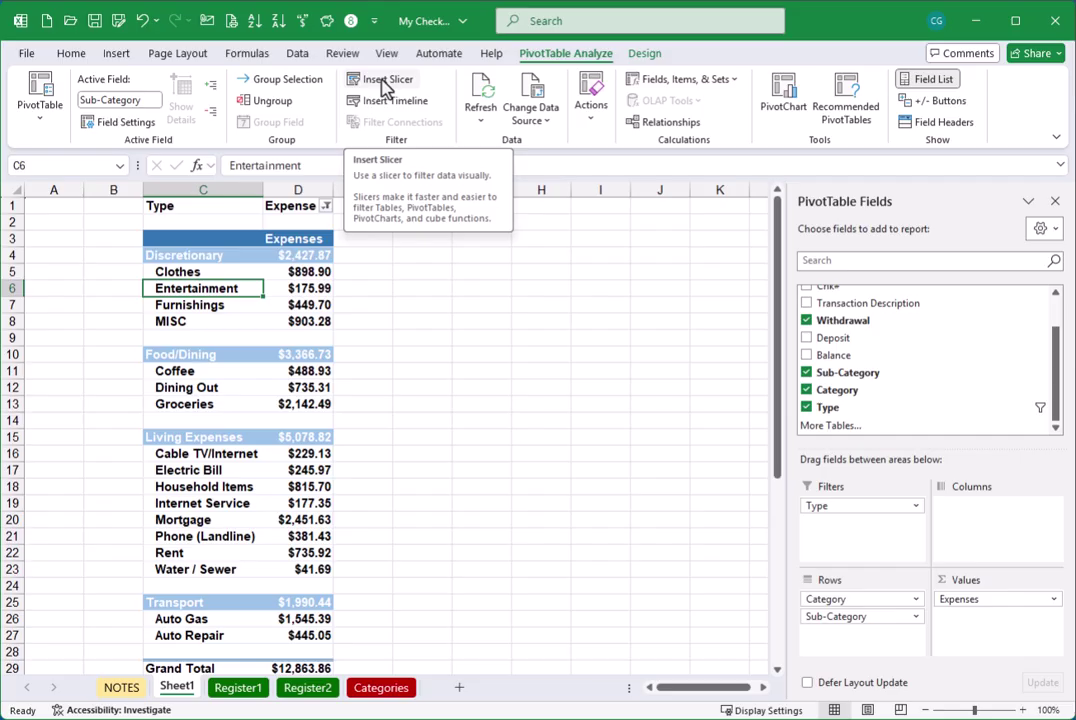
mouse_move(1057, 362)
left_mouse_down()
mouse_move(1061, 340)
mouse_move(1050, 411)
mouse_move(1052, 348)
left_mouse_up()
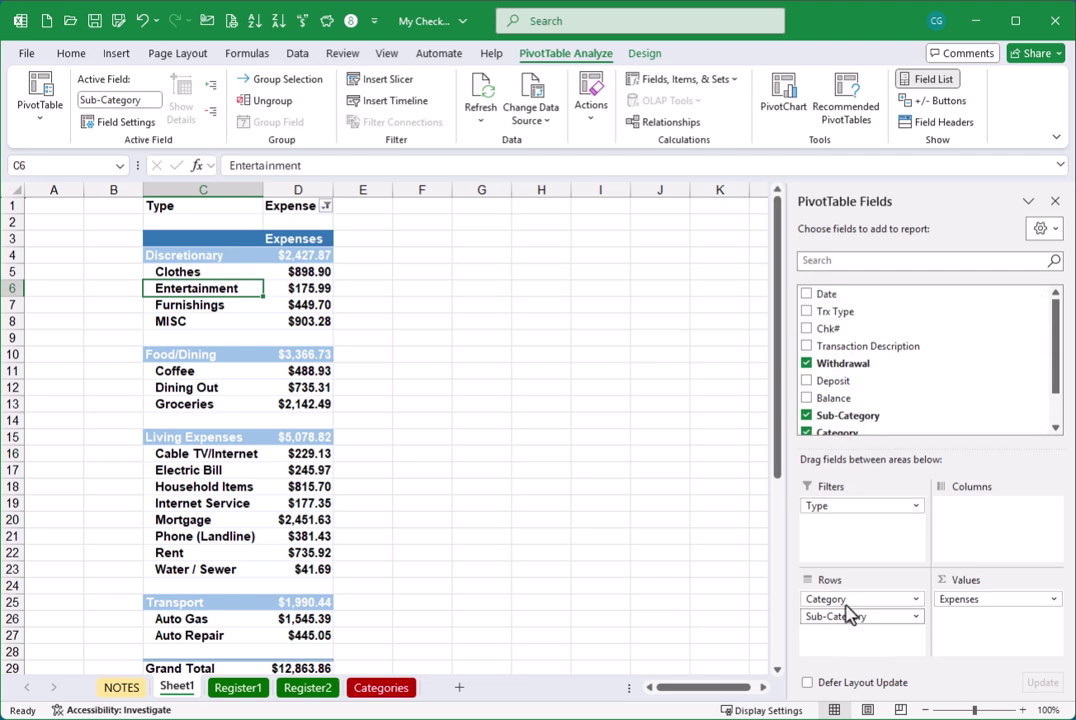
scroll(845, 341, "down", 2)
scroll(845, 348, "up", 2)
left_click_drag(835, 300, 862, 646)
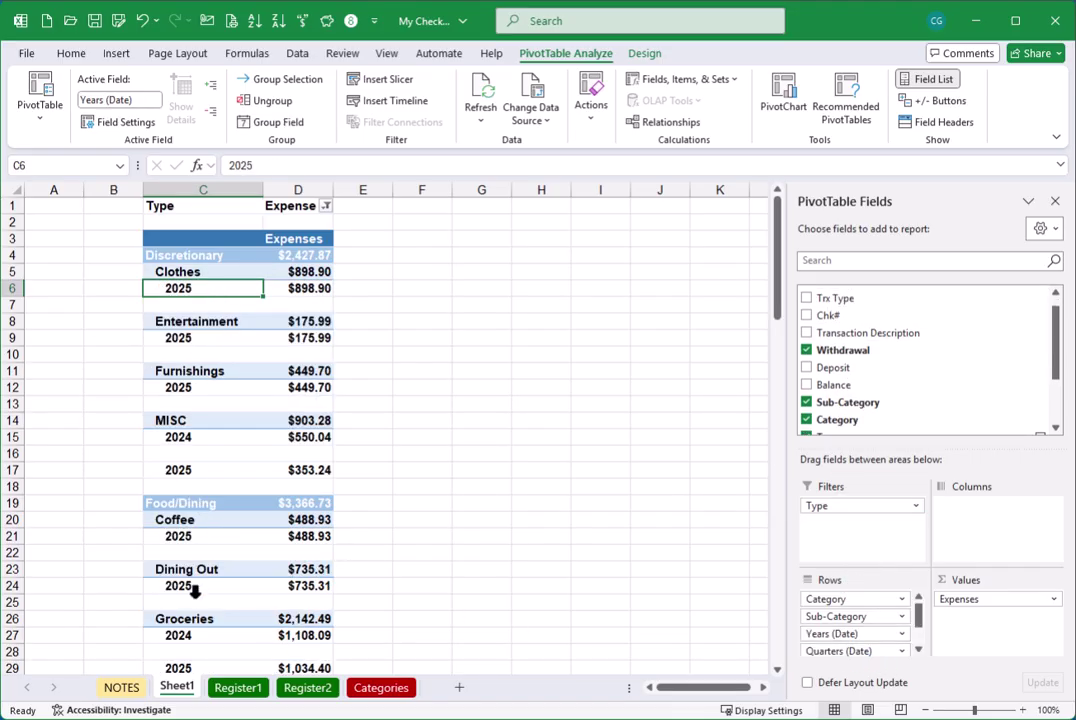
Step: Remove the Years, Quarters, Months and Date fields from the rows, leaving category and sub-category totals
scroll(205, 585, "down", 1)
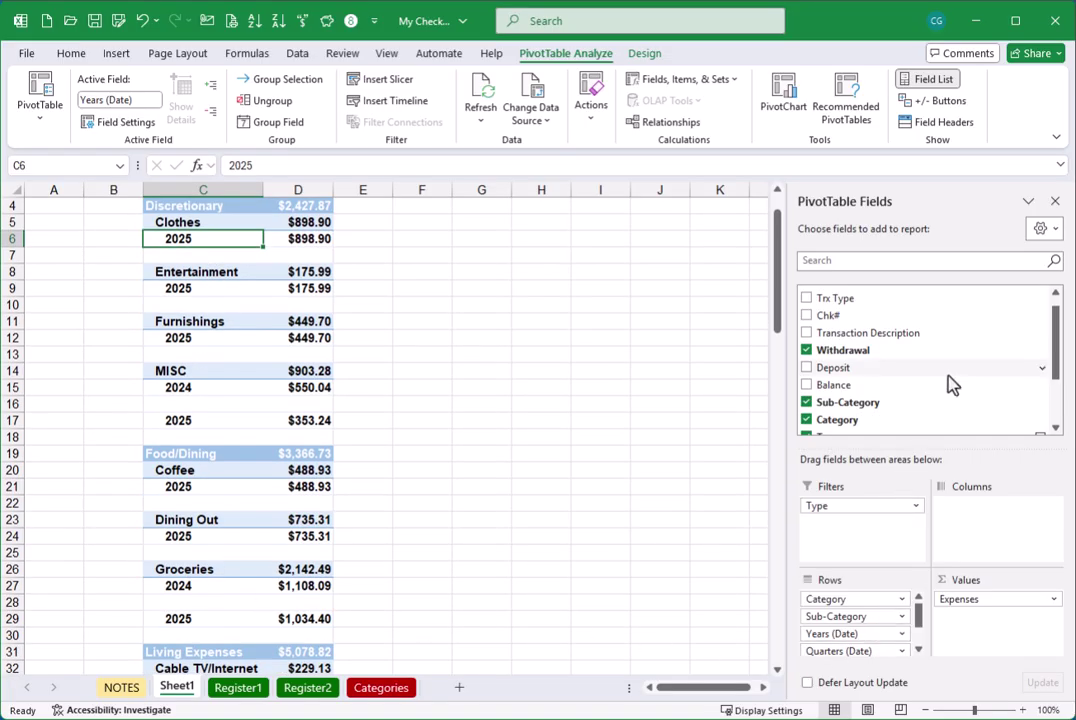
scroll(951, 384, "down", 3)
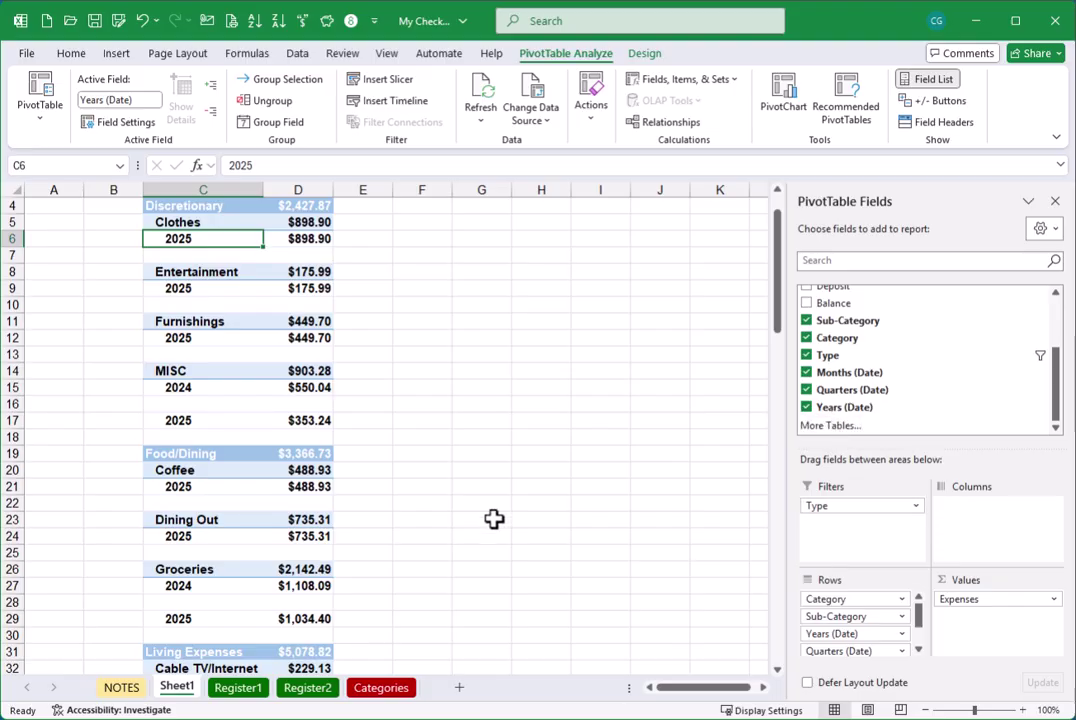
left_click(806, 407)
left_click(806, 389)
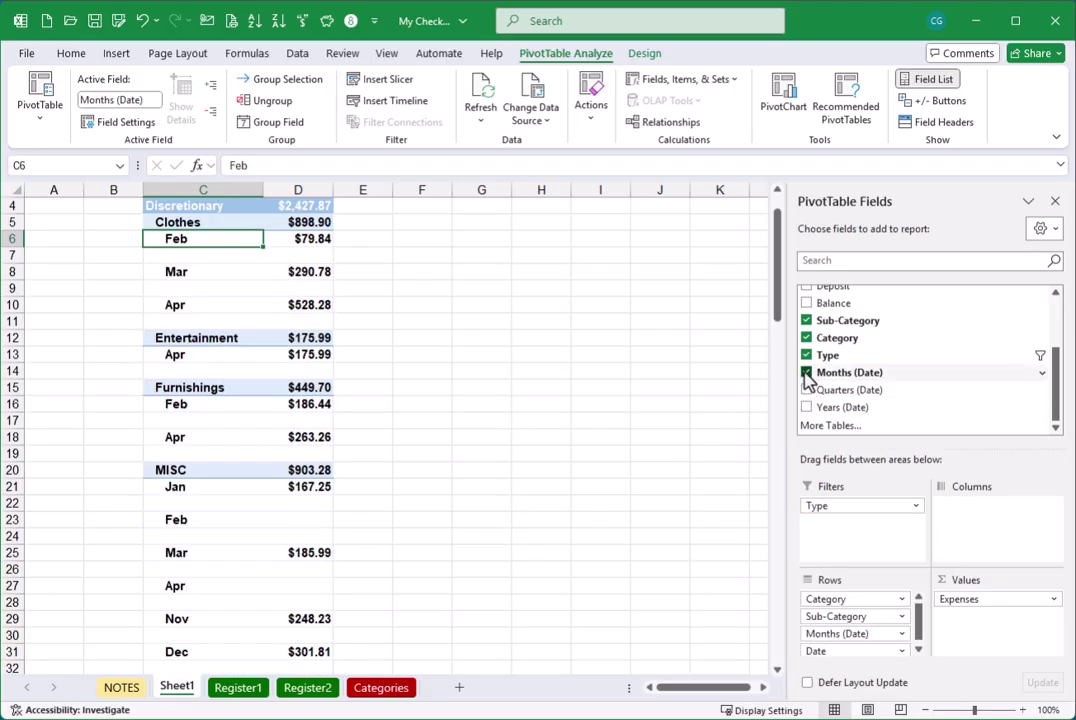
left_click(806, 372)
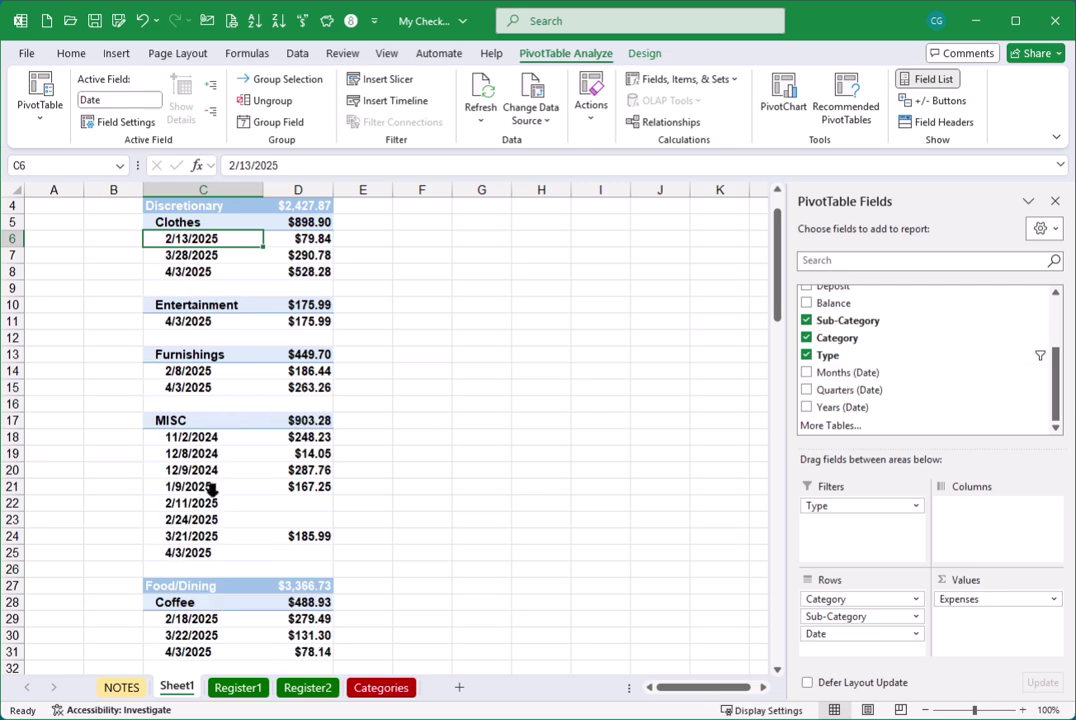
scroll(918, 395, "up", 1)
scroll(918, 395, "up", 1)
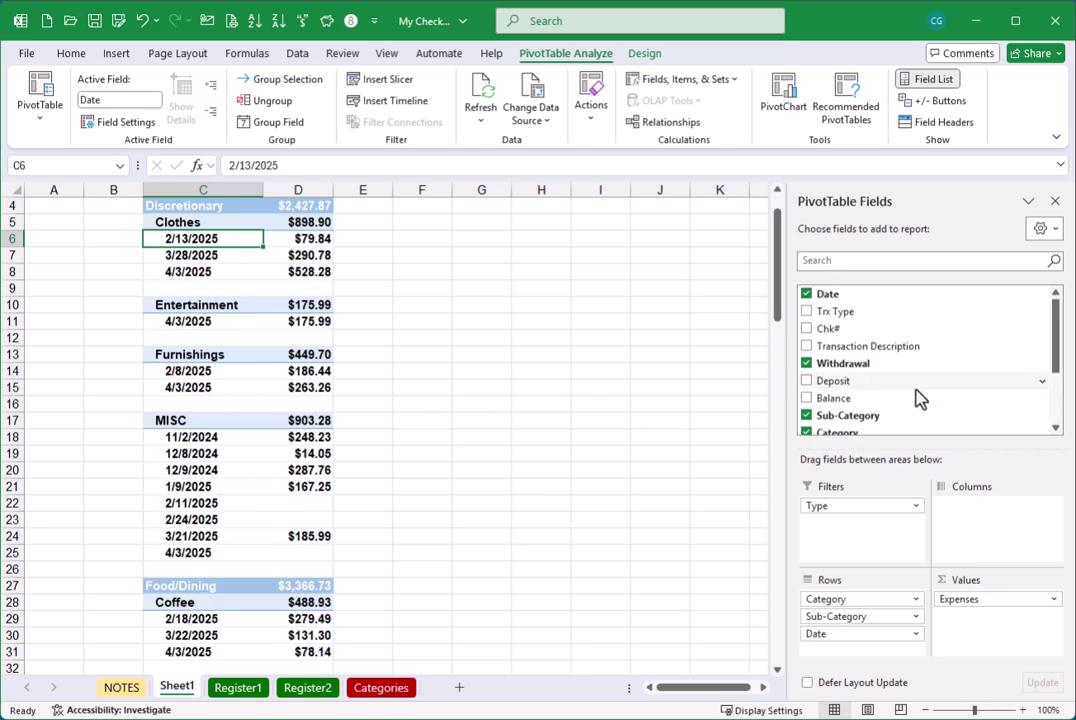
left_click(807, 294)
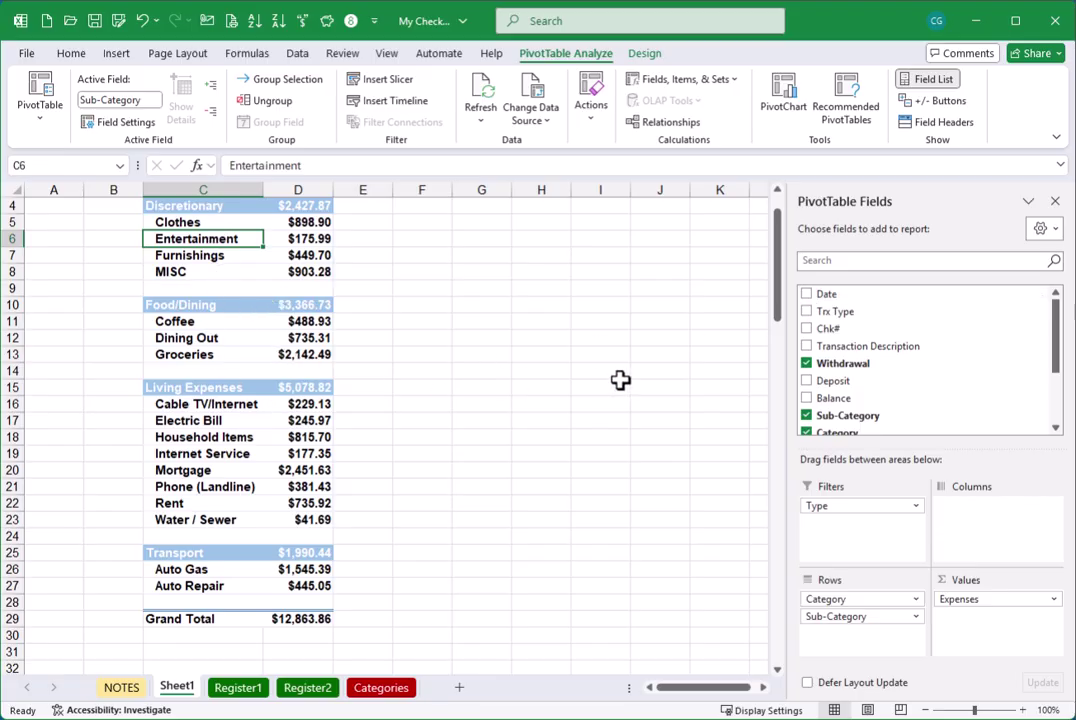
scroll(940, 396, "down", 2)
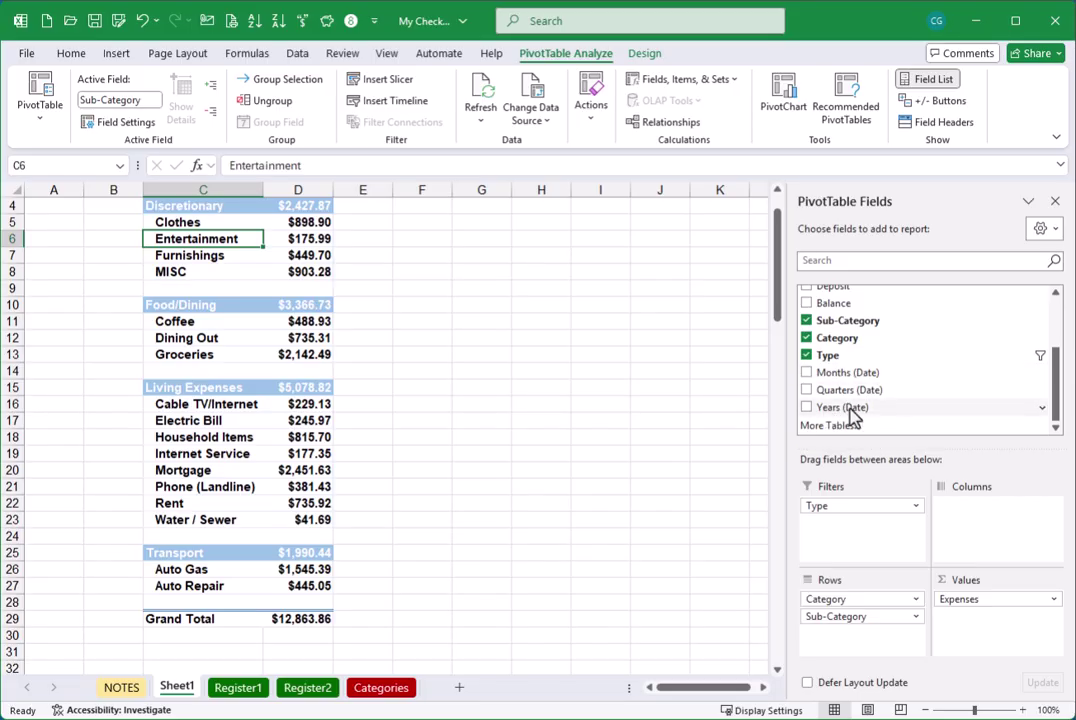
left_click_drag(835, 414, 866, 606)
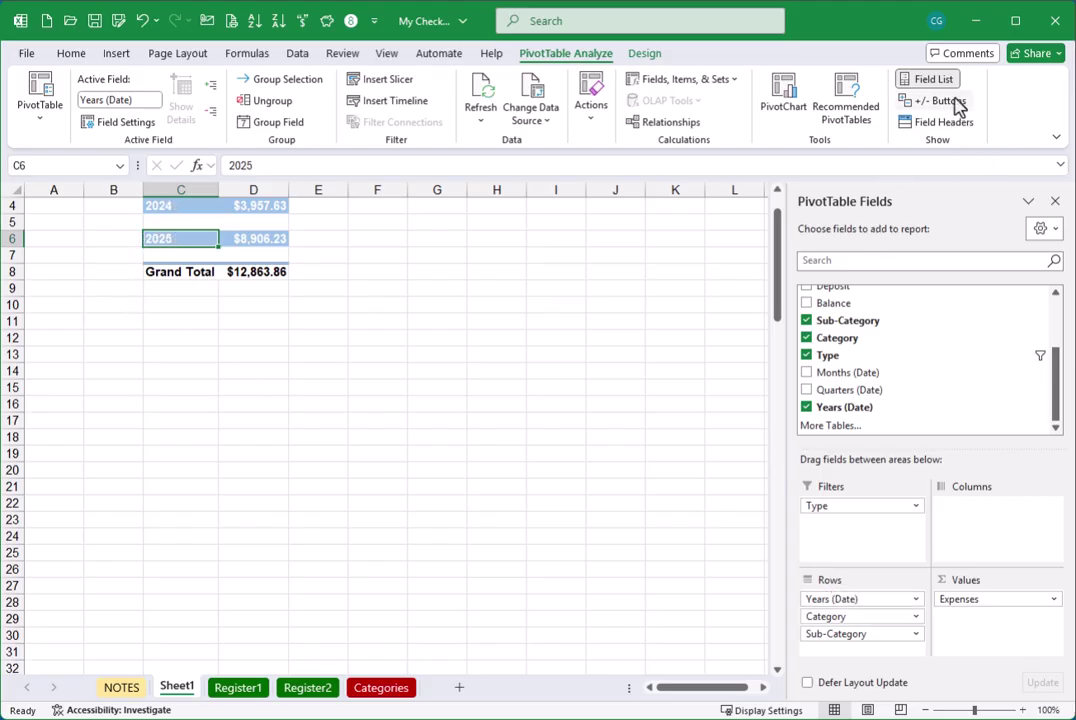
left_click(930, 104)
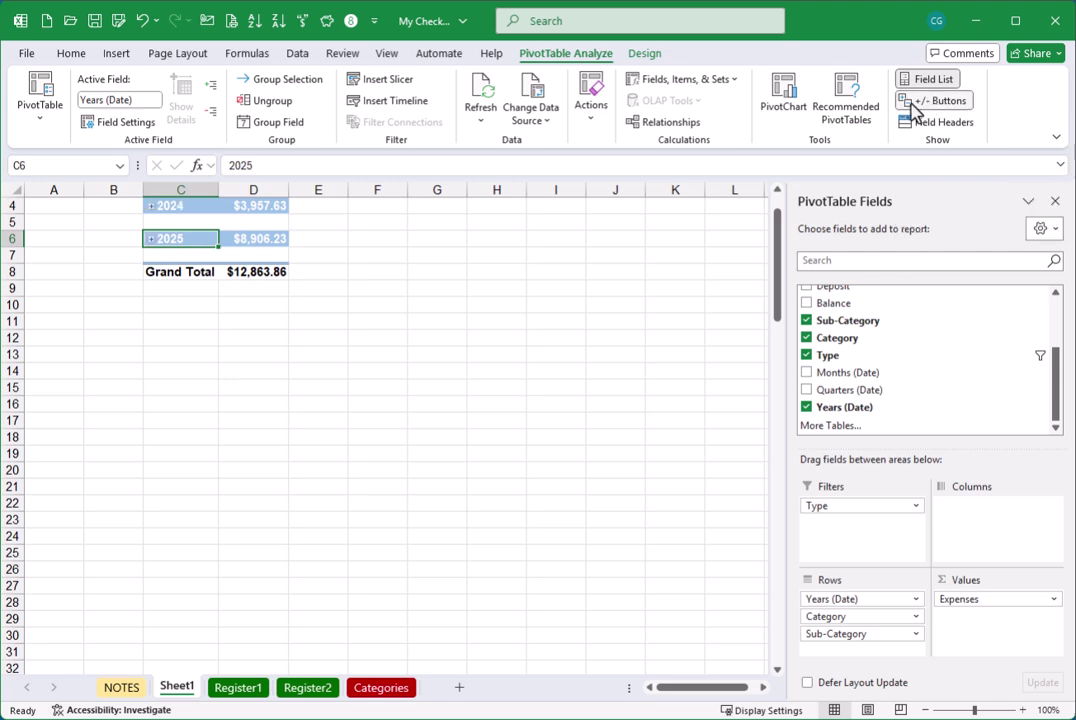
left_click(151, 239)
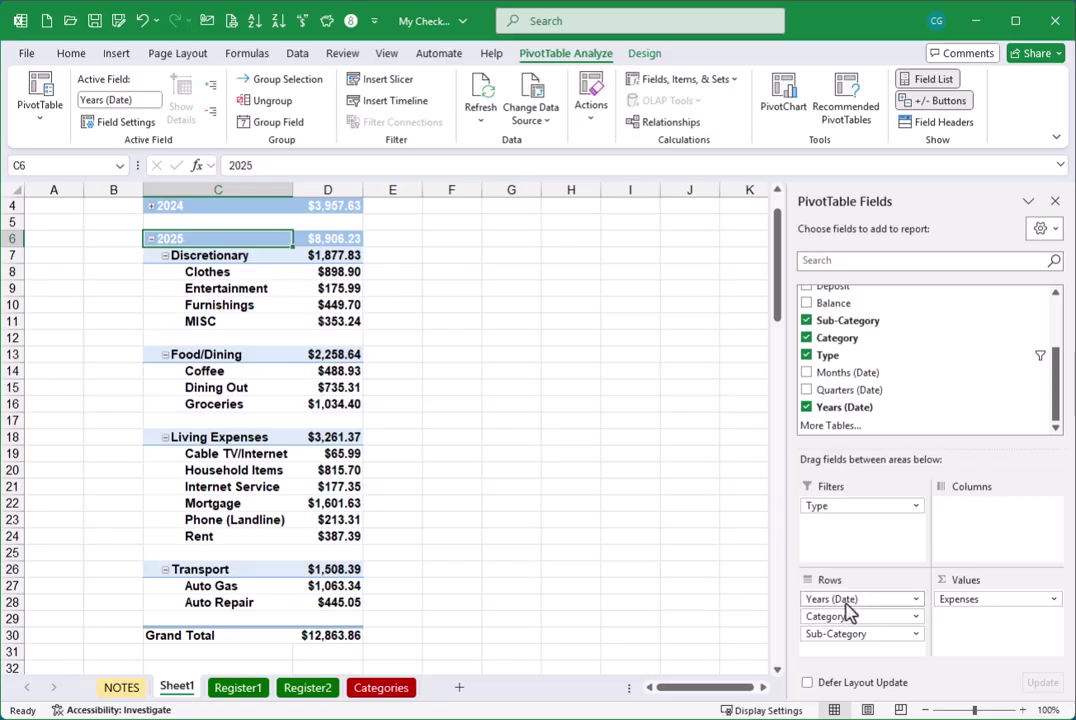
left_click(945, 101)
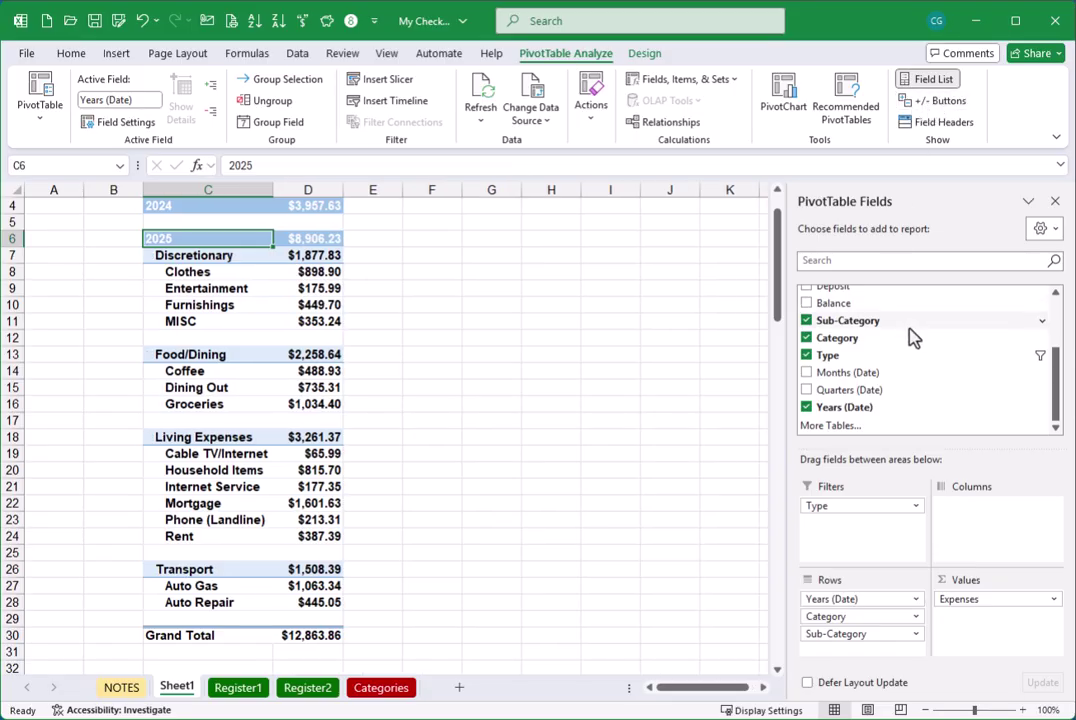
left_click(806, 408)
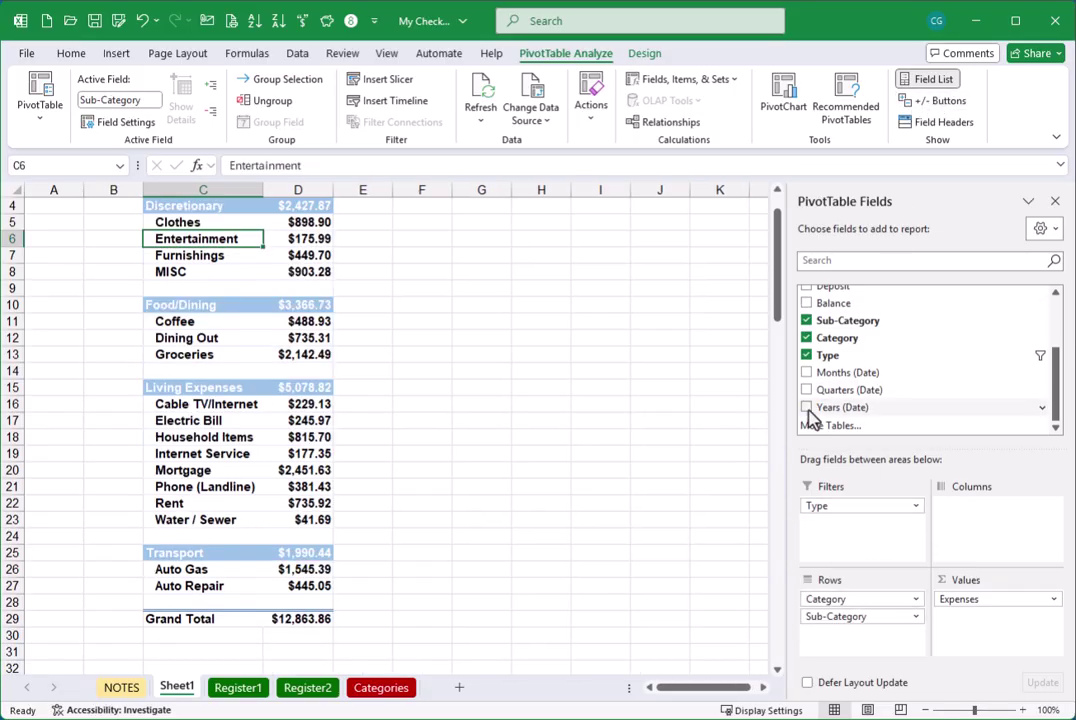
Step: Insert a Years (Date) slicer with 2024 and 2025 buttons and place it beside the expense pivot
left_click(387, 83)
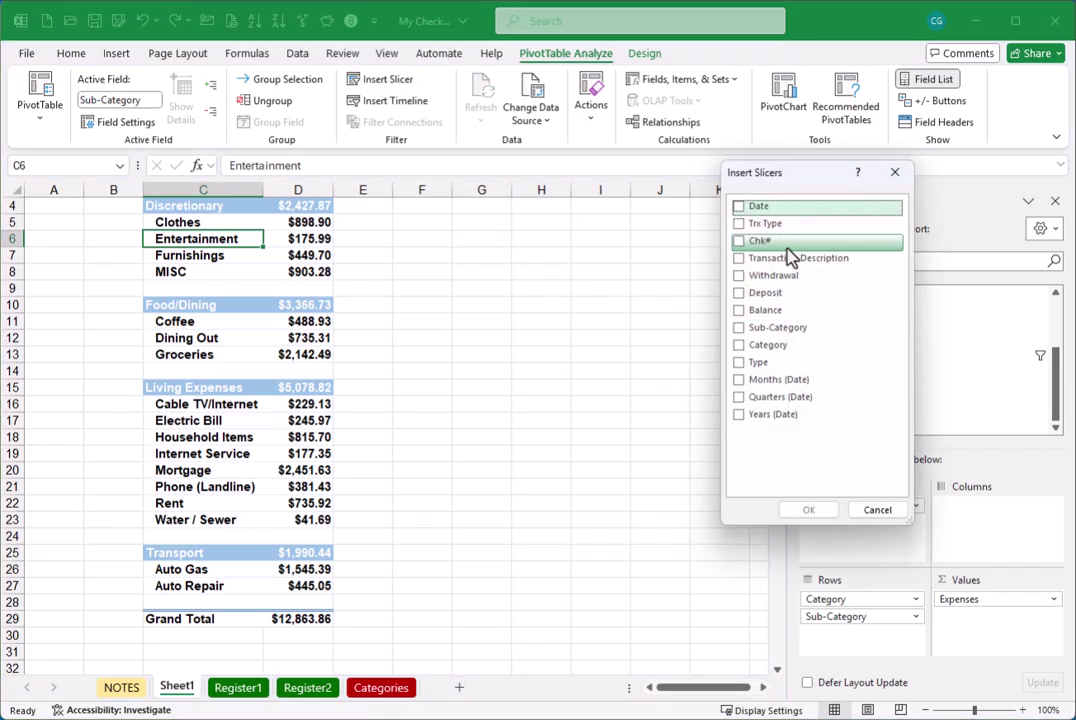
left_click(738, 416)
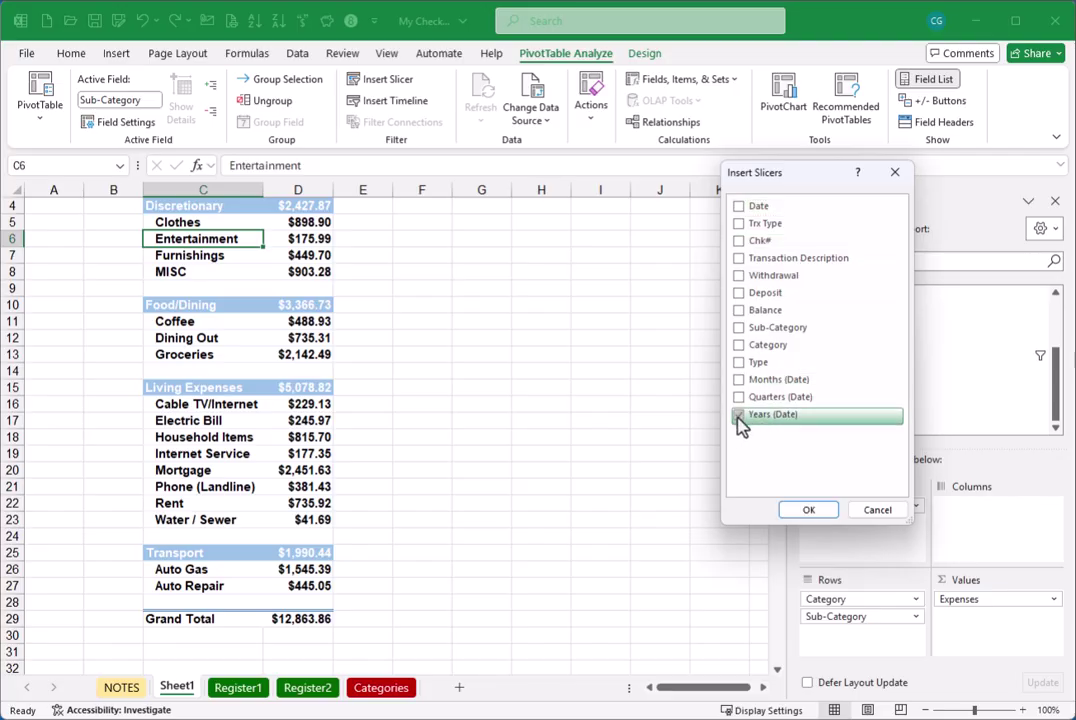
left_click(807, 511)
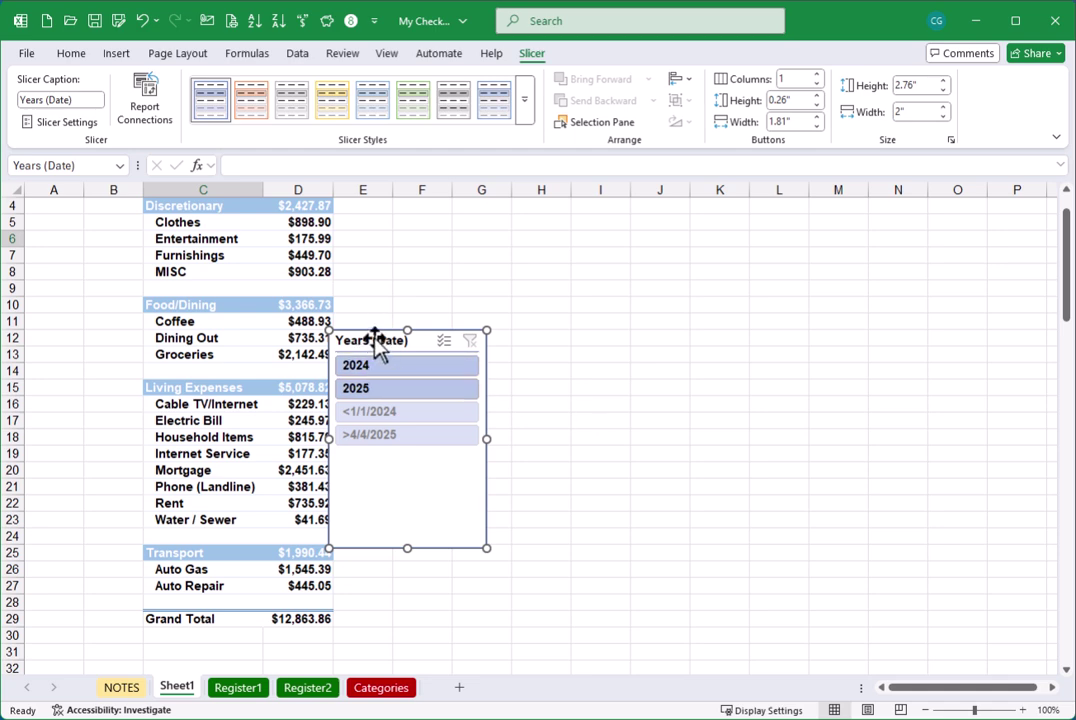
left_click_drag(376, 340, 424, 259)
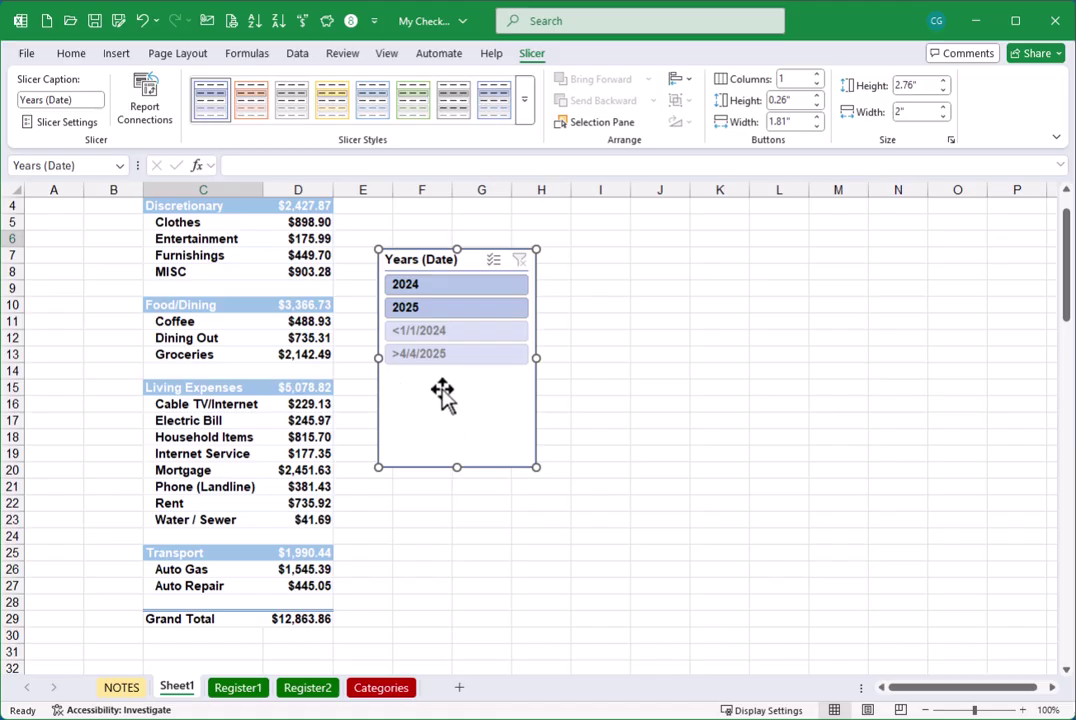
Step: In Slicer Settings, change the caption to Years and hide items with no data
right_click(439, 396)
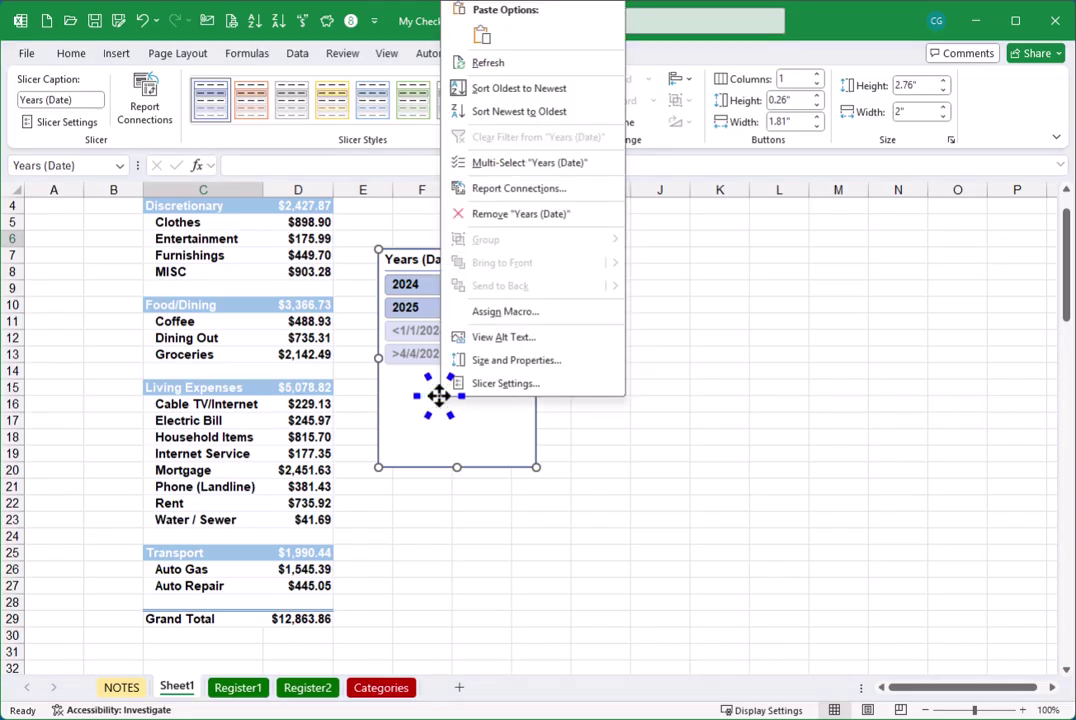
left_click(506, 384)
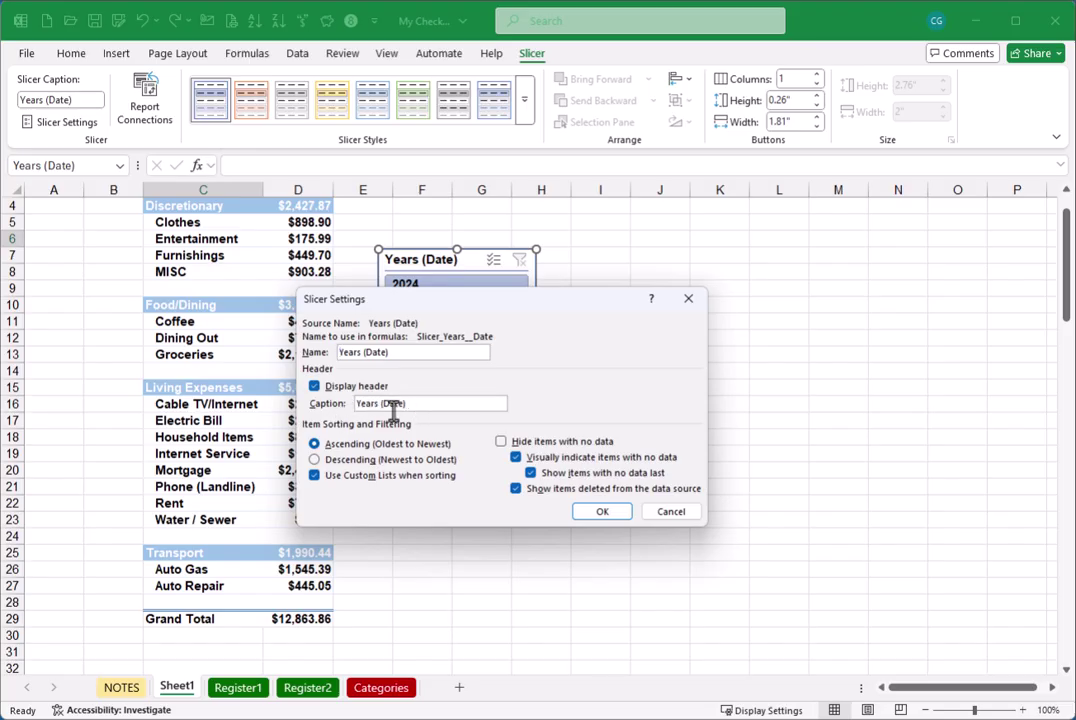
key("BackSpace")
key("BackSpace")
left_click_drag(466, 305, 640, 423)
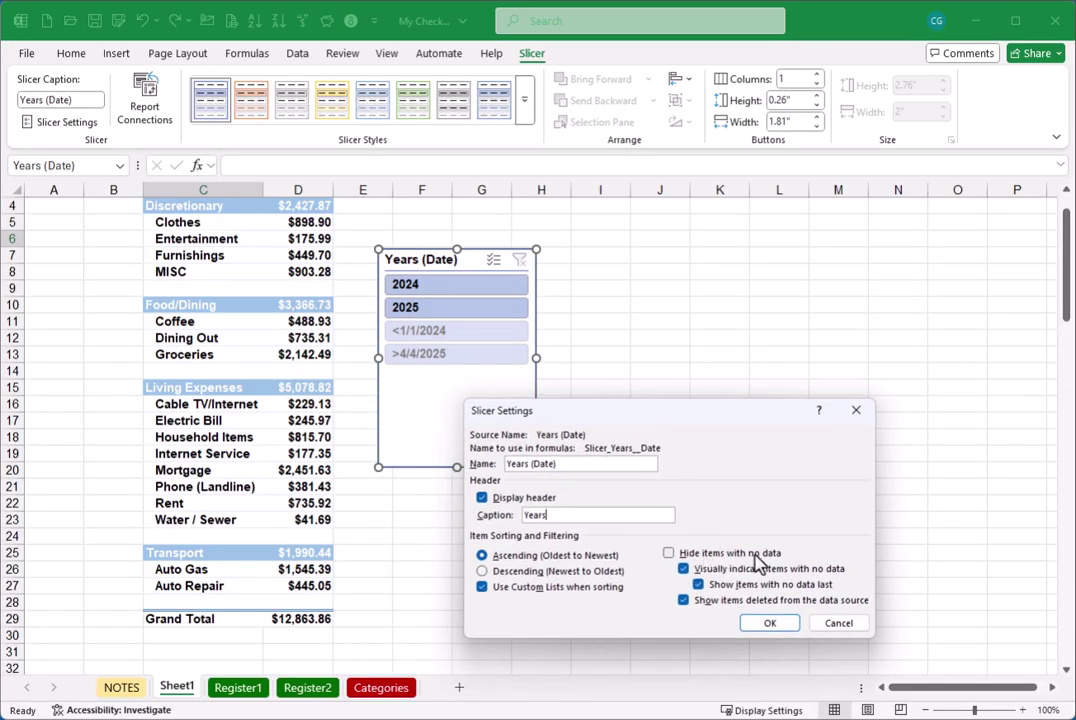
left_click(667, 553)
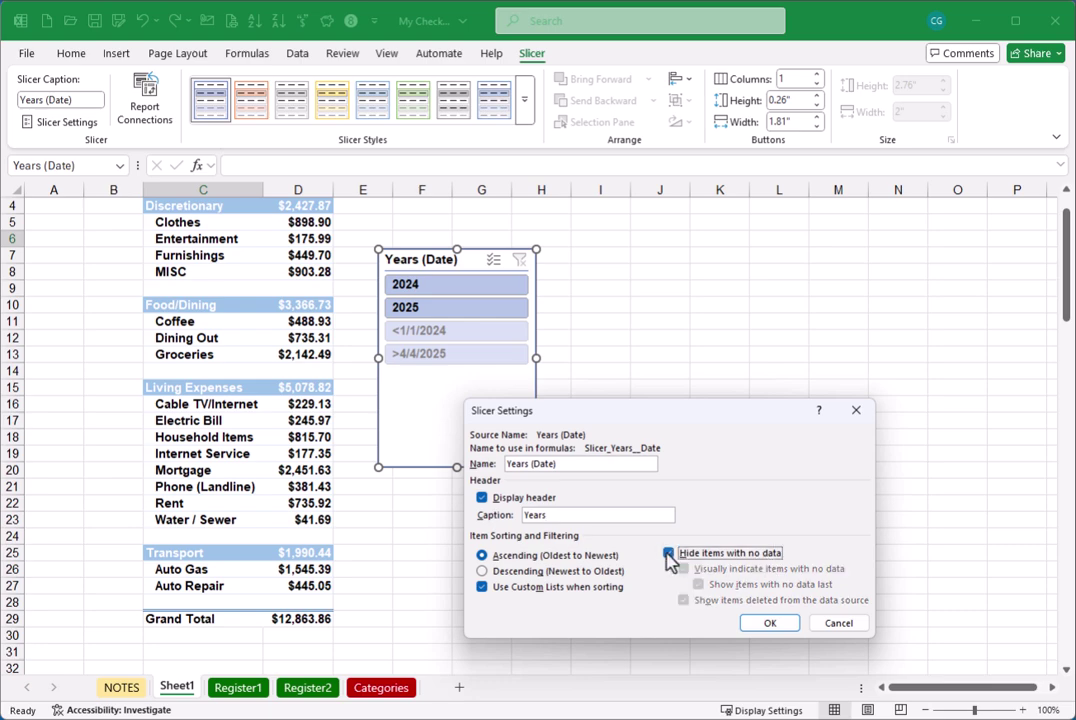
left_click(770, 623)
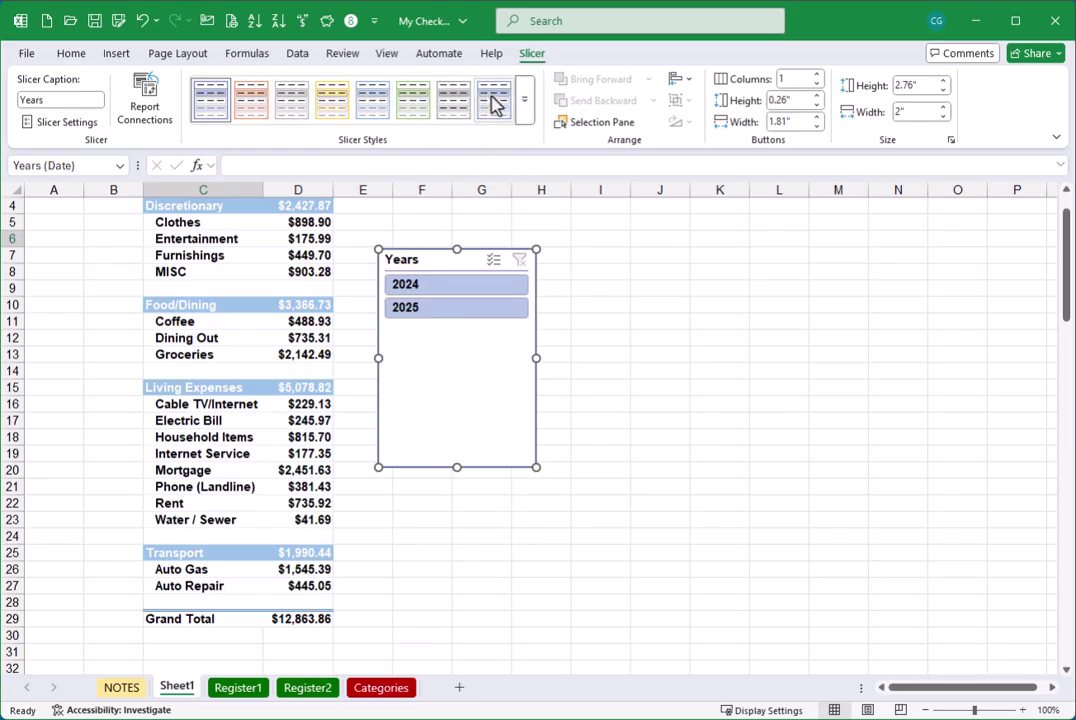
Step: Give the Years slicer the orange Dark style, narrow it to about 1.28 inches, and move it to columns A–B
left_click(525, 117)
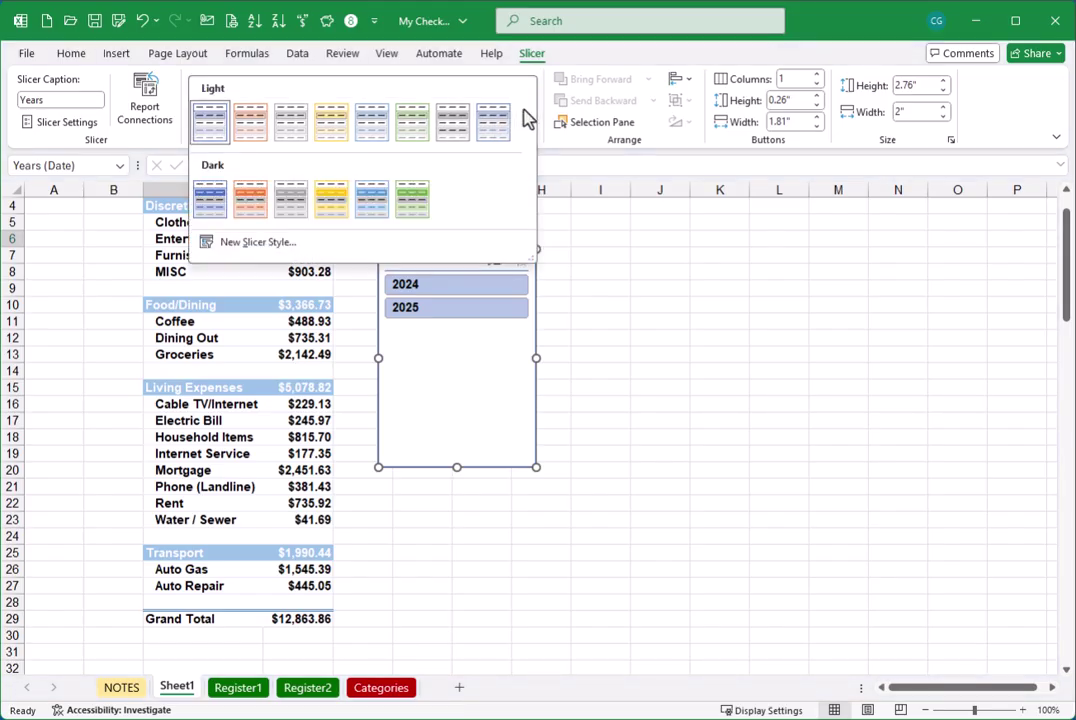
left_click(251, 200)
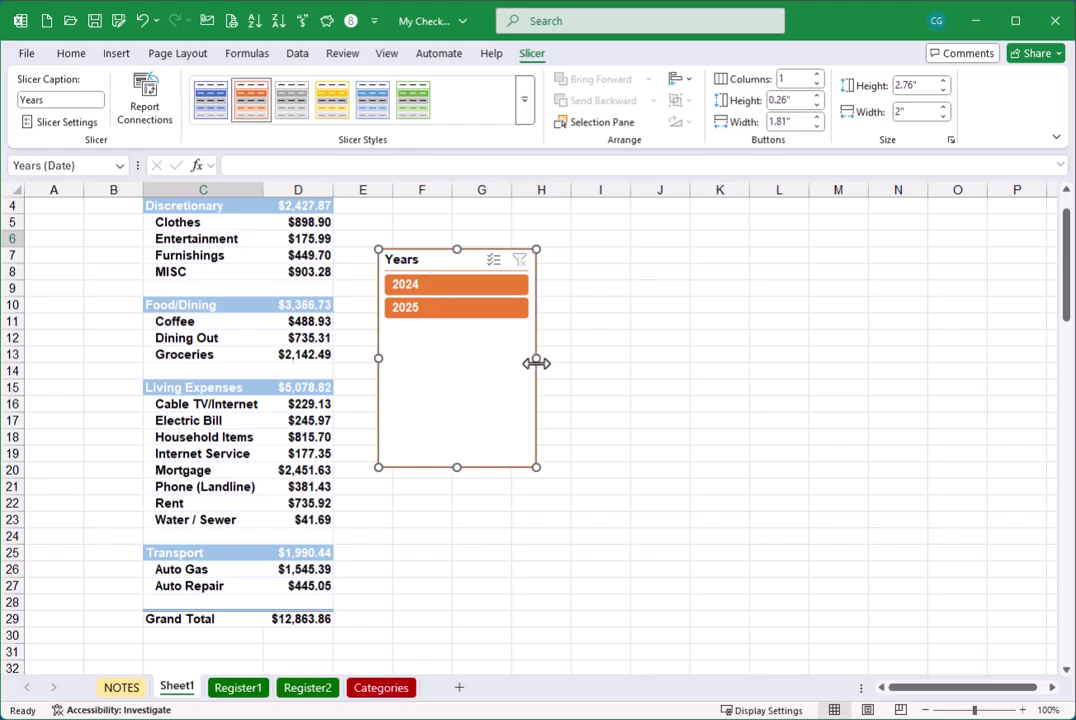
left_click_drag(536, 358, 478, 358)
left_click(448, 312, "ctrl")
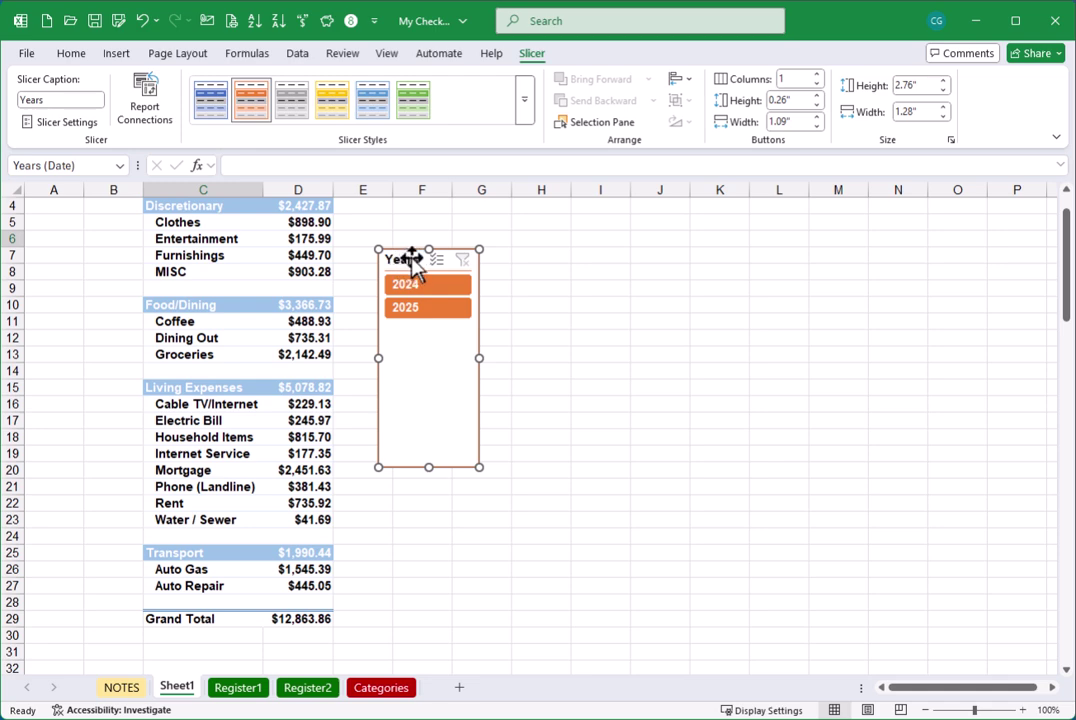
left_click_drag(412, 258, 64, 221)
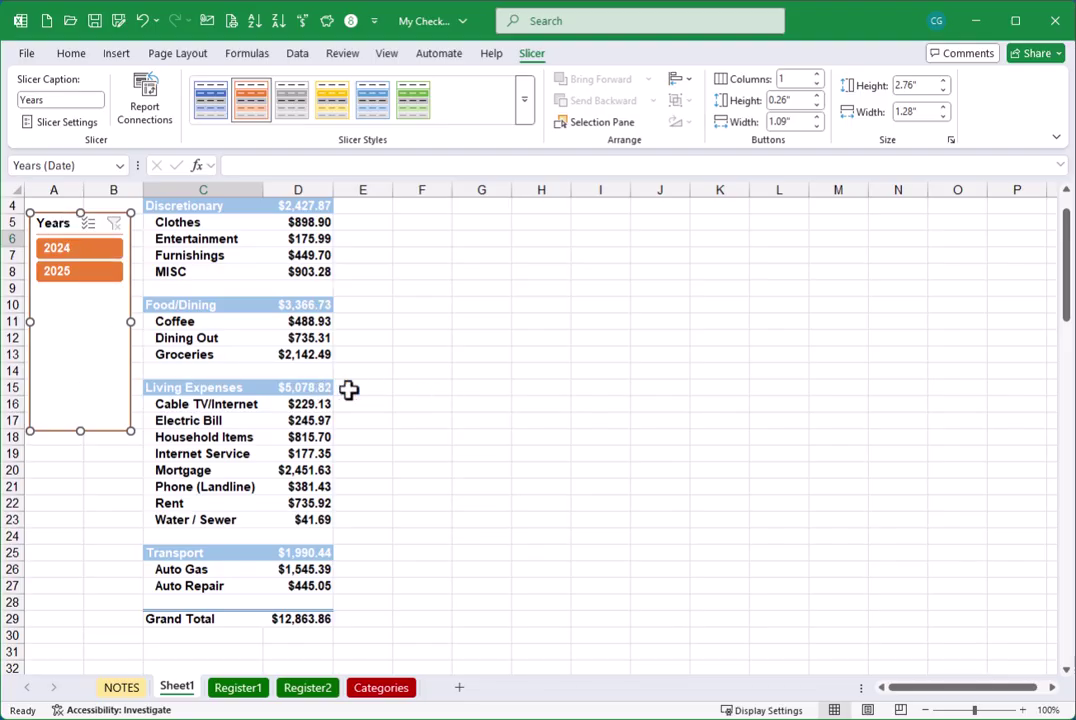
left_click(468, 389)
scroll(440, 410, "up", 1)
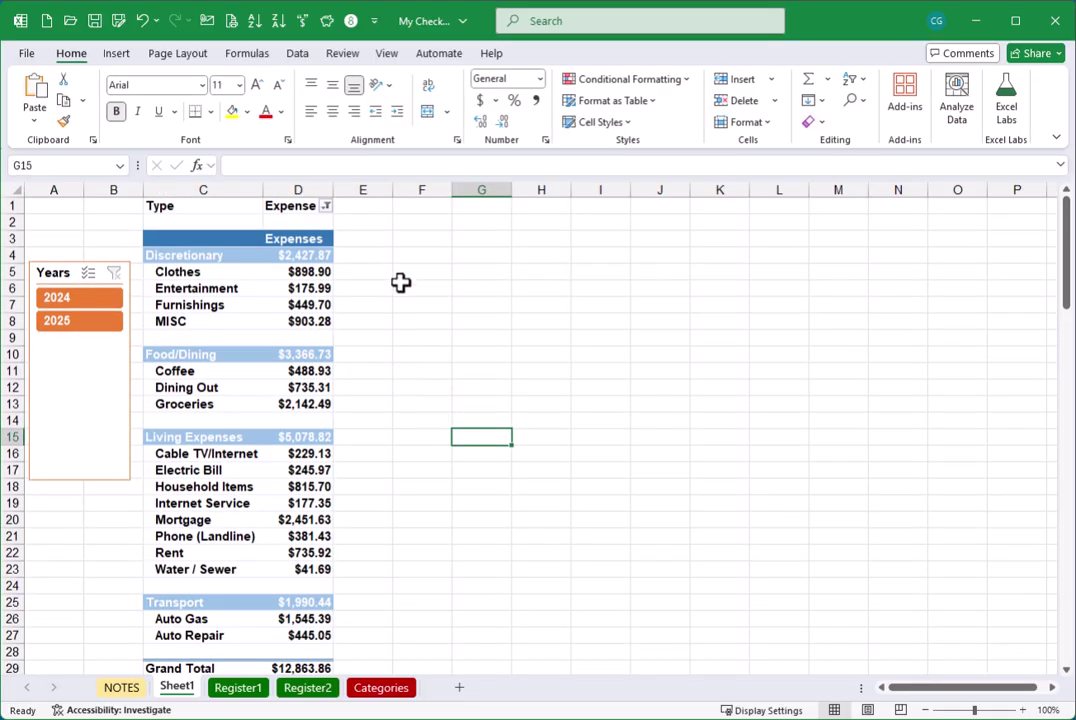
left_click(342, 238)
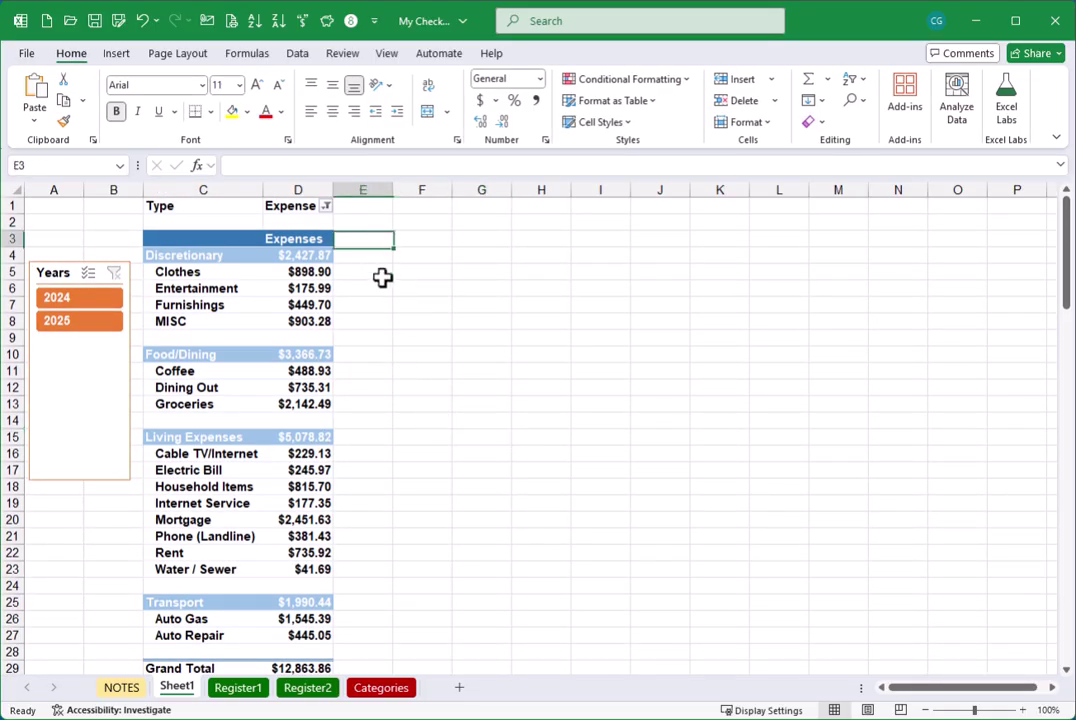
left_click(74, 299)
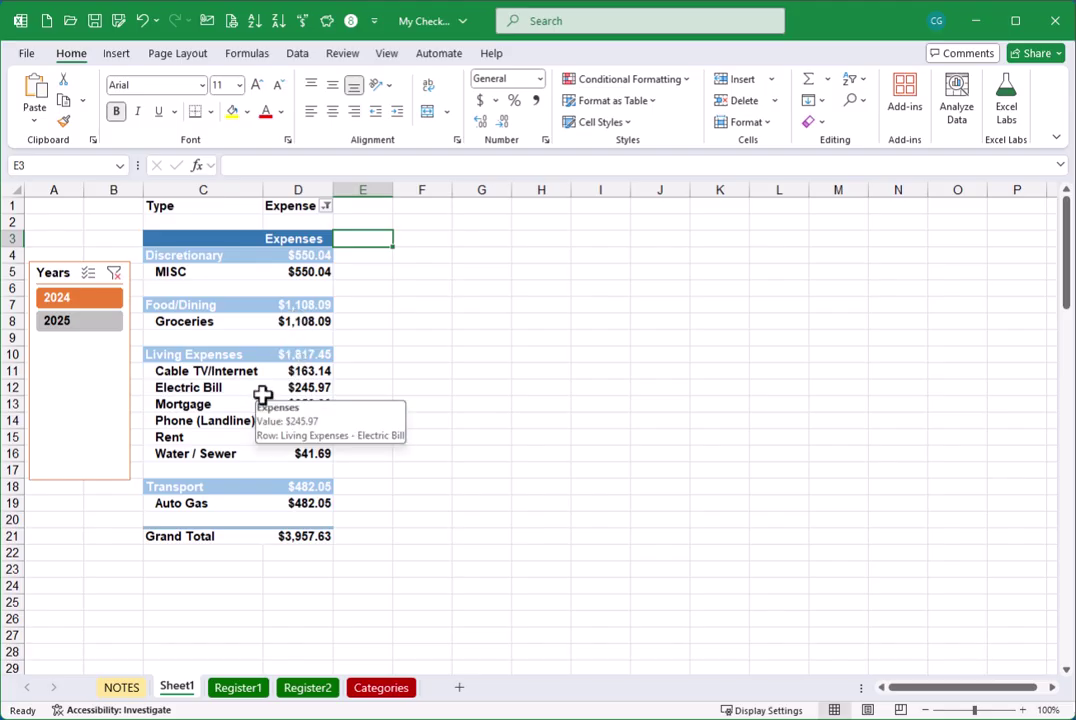
left_click(80, 326)
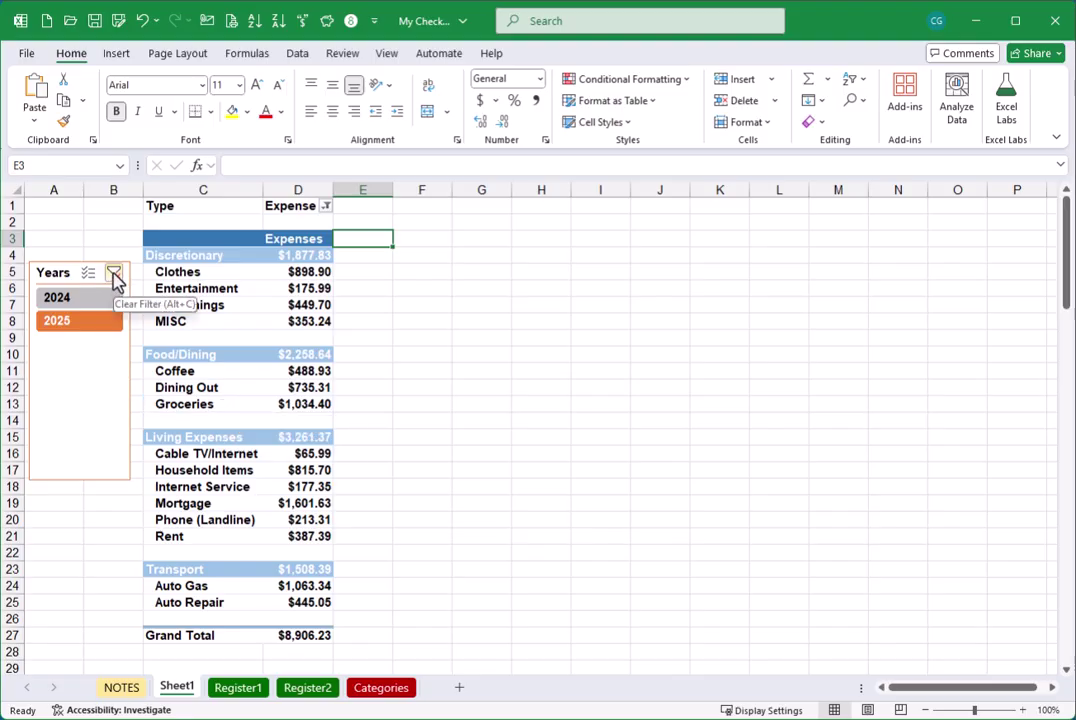
left_click(115, 276)
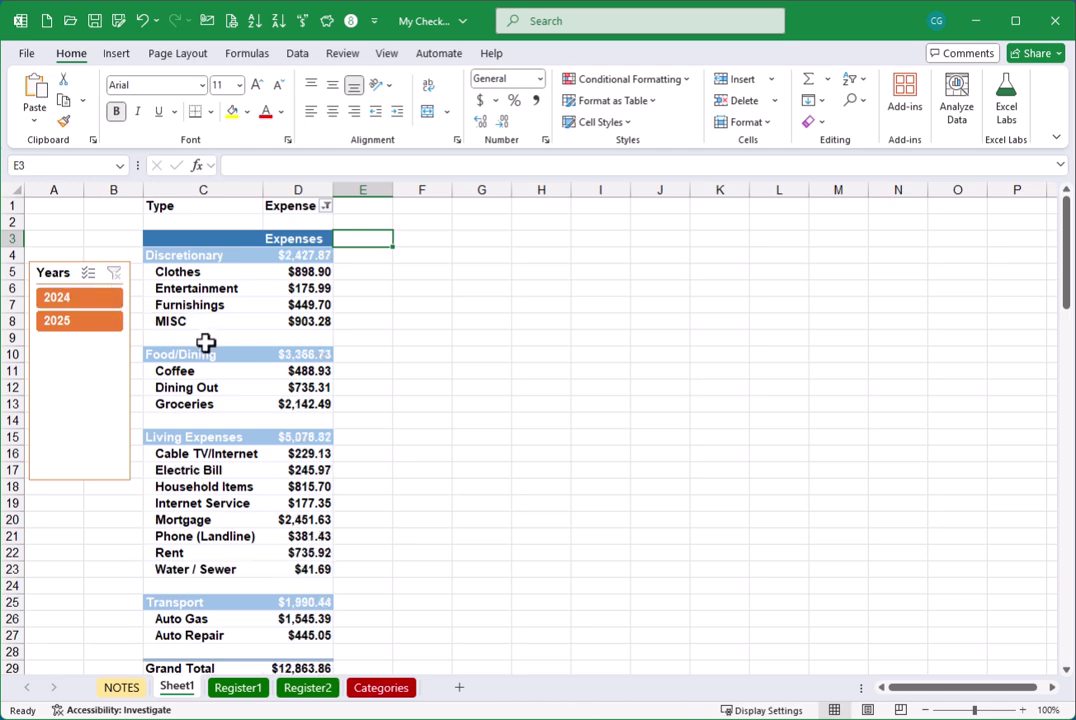
Step: Shorten the Years slicer to end around row 11, then select the Furnishings pivot row for PivotTable Analyze
left_click(89, 434)
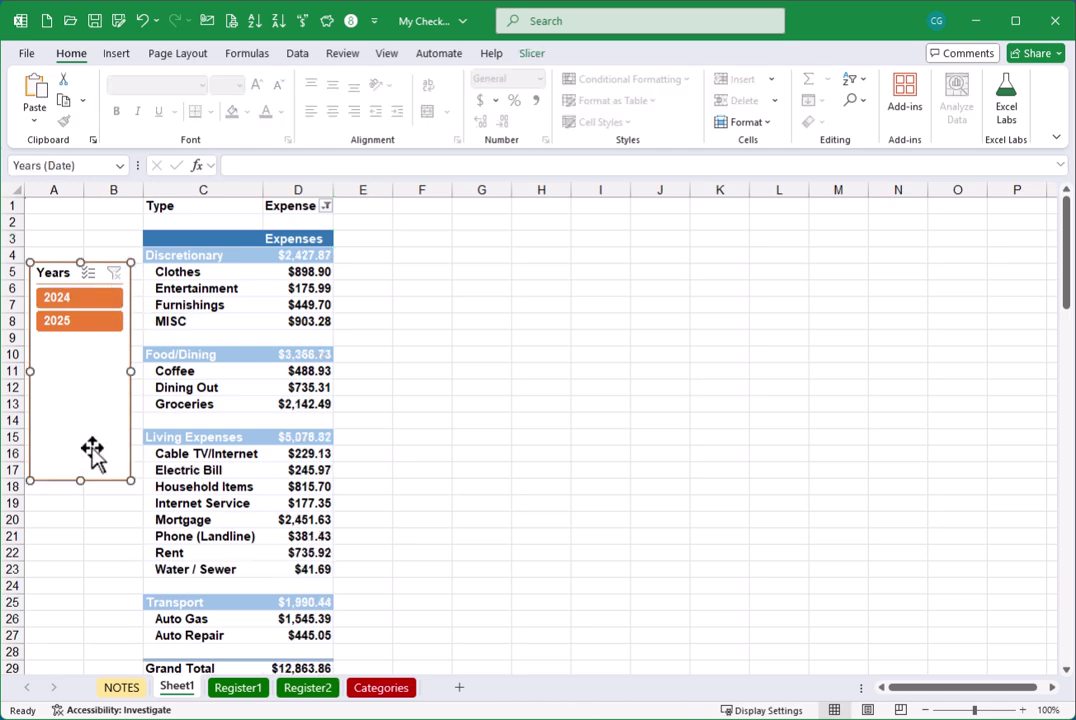
left_click(108, 550)
left_click(79, 410)
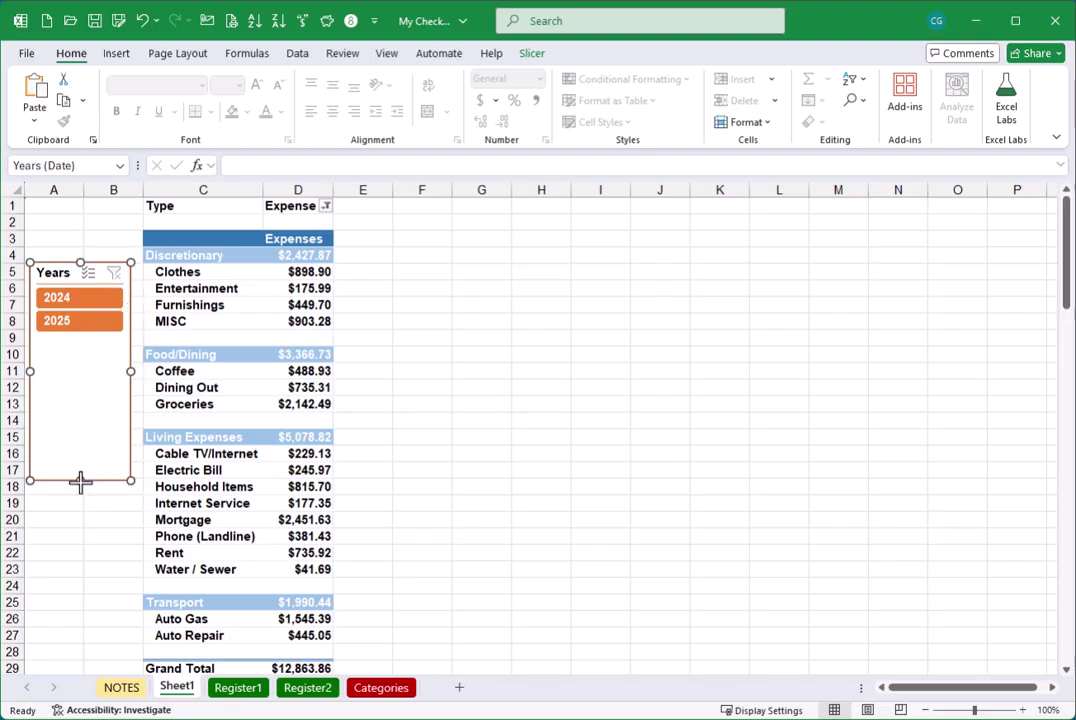
left_click_drag(80, 481, 81, 371)
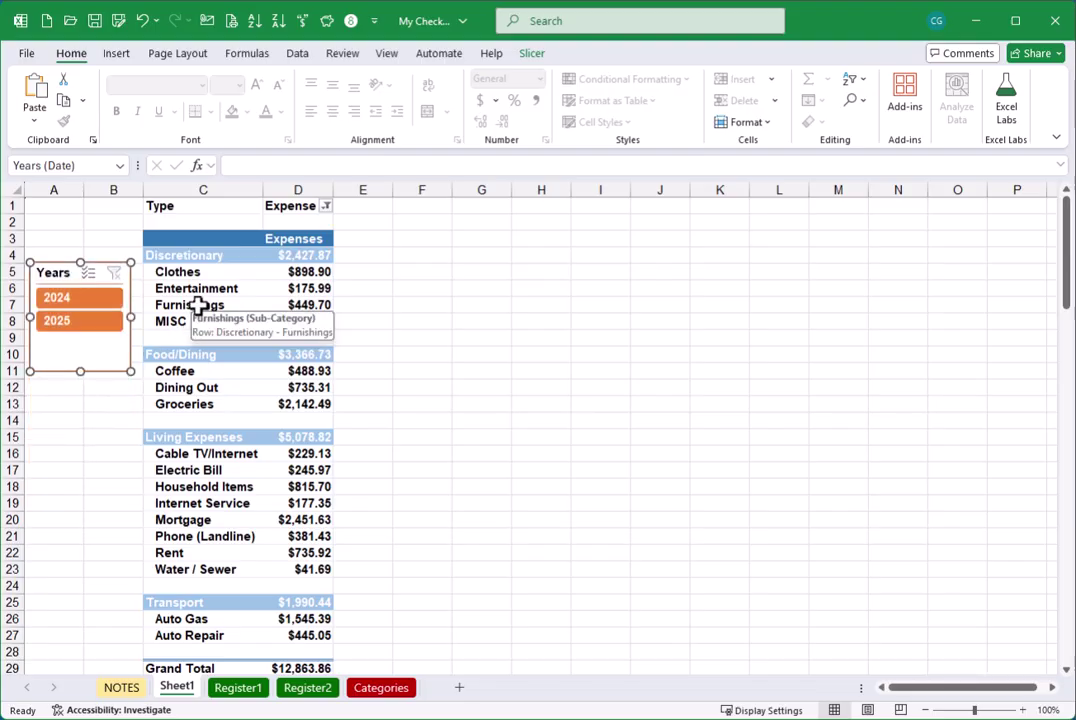
left_click(197, 305)
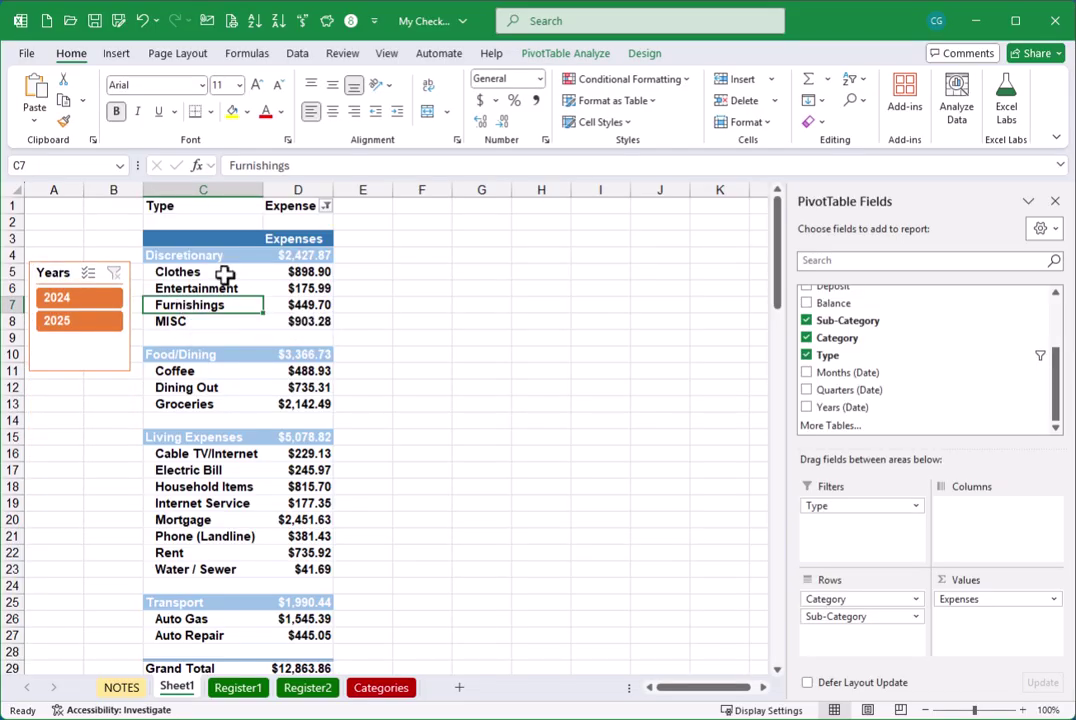
left_click(566, 54)
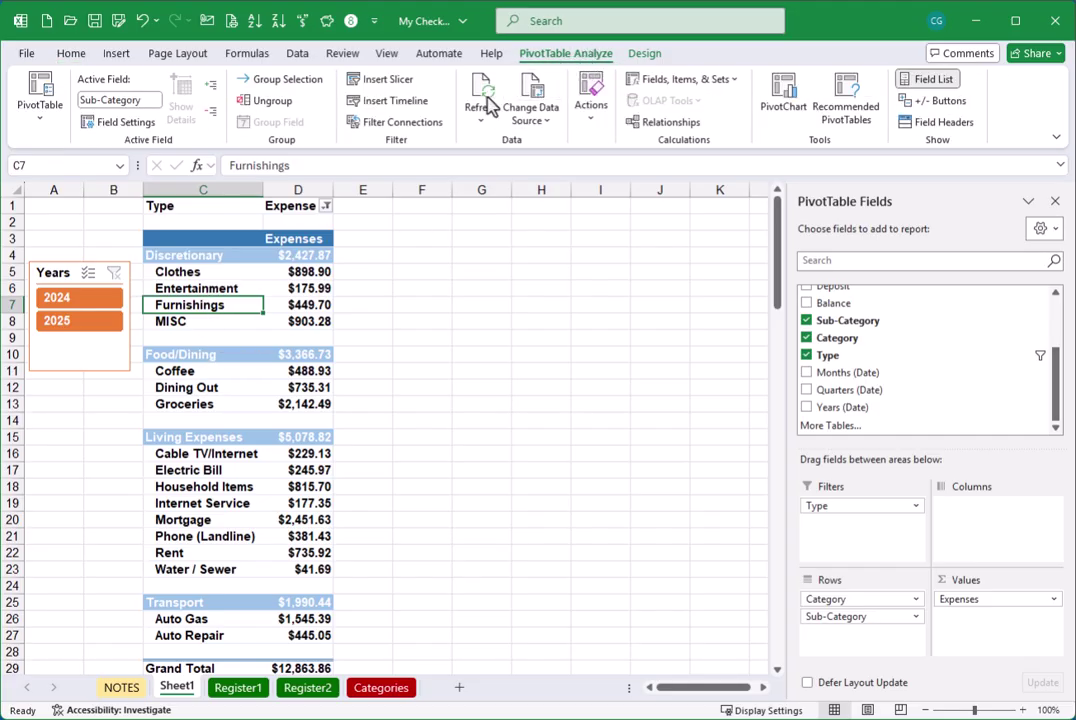
Step: Insert a Months (Date) slicer and move it up beside the expense pivot
left_click(390, 86)
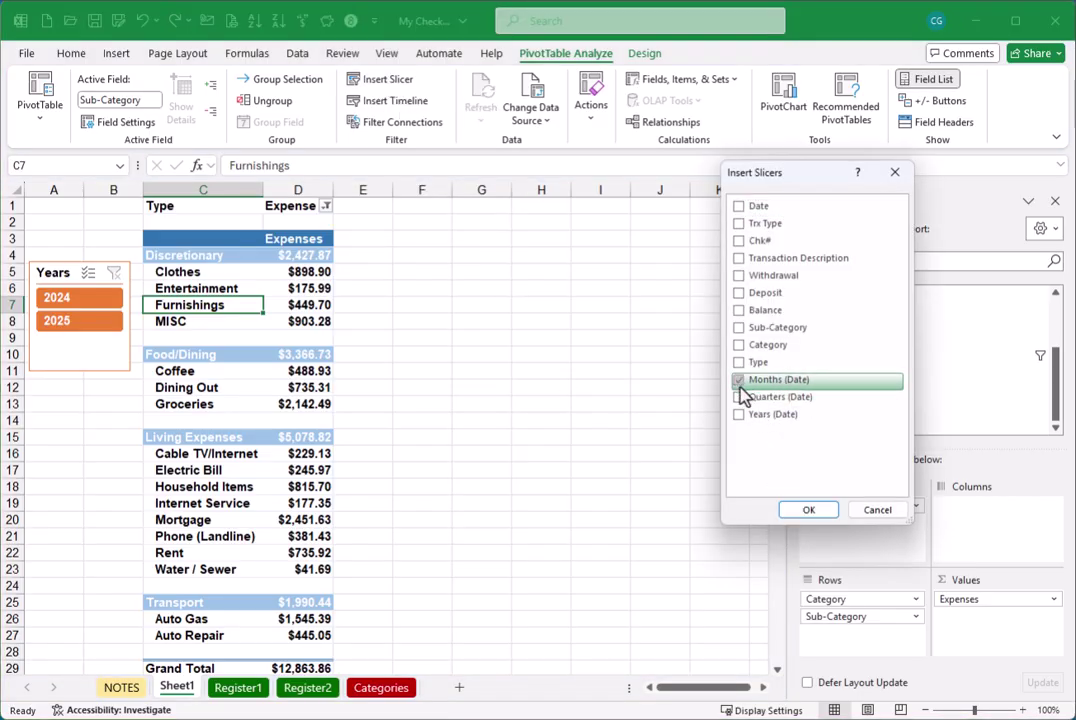
left_click(739, 381)
left_click(812, 512)
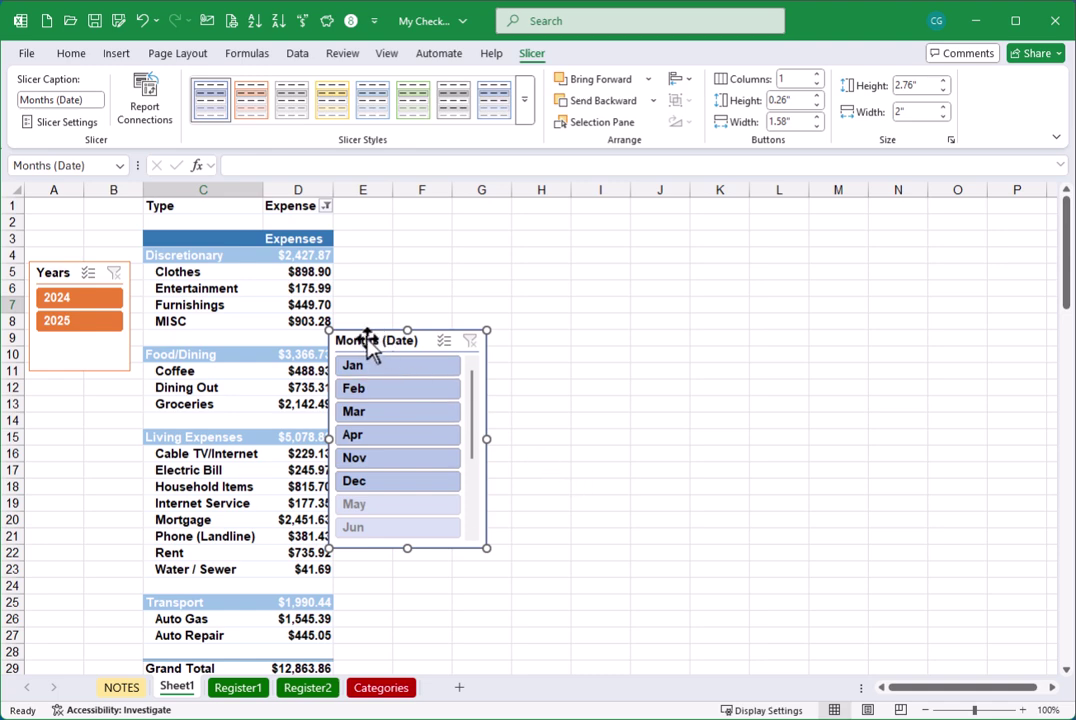
left_click_drag(374, 331, 470, 256)
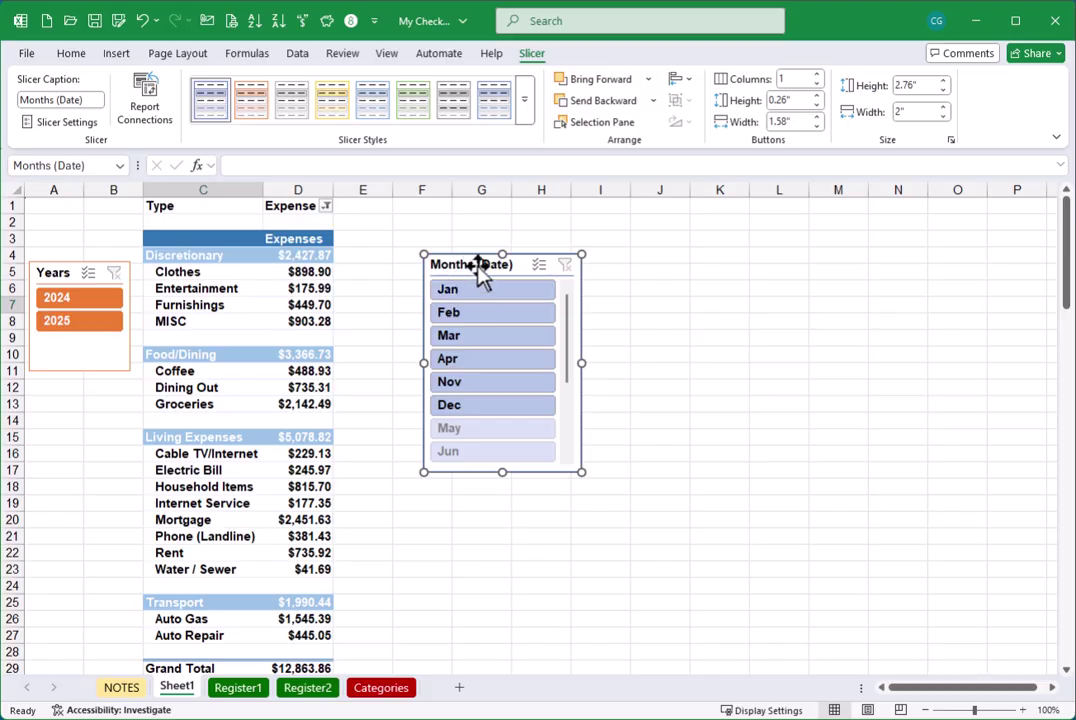
Step: Caption the slicer Months and hide empty months, leaving Jan, Feb, Mar, Apr, Nov and Dec
right_click(455, 264)
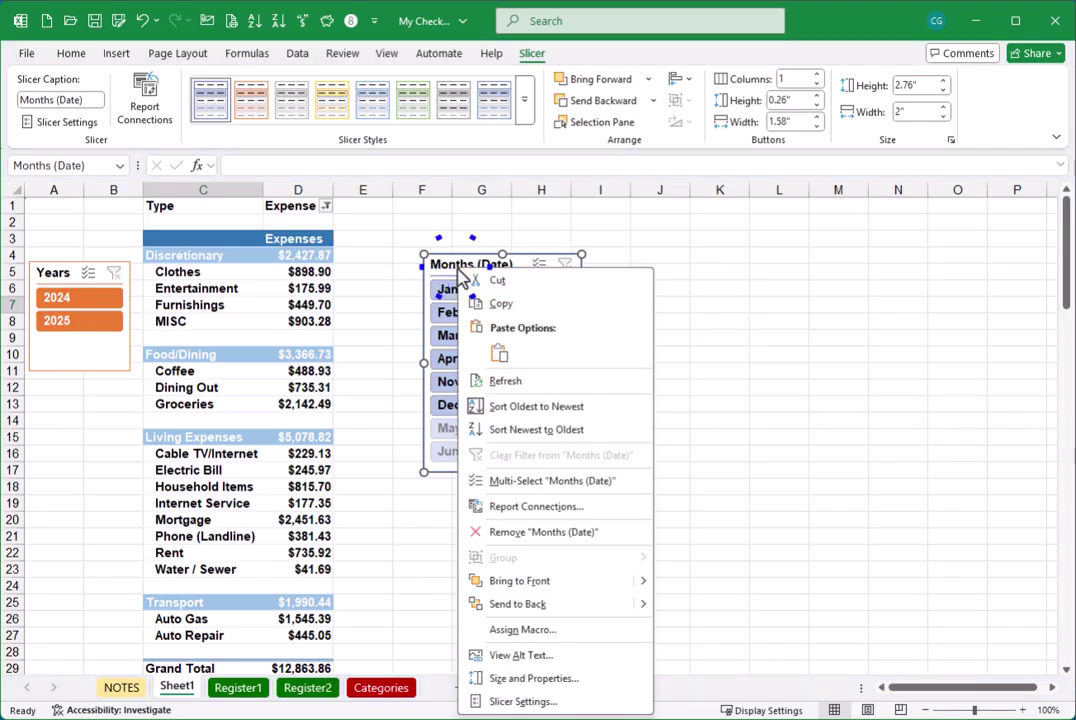
left_click(522, 701)
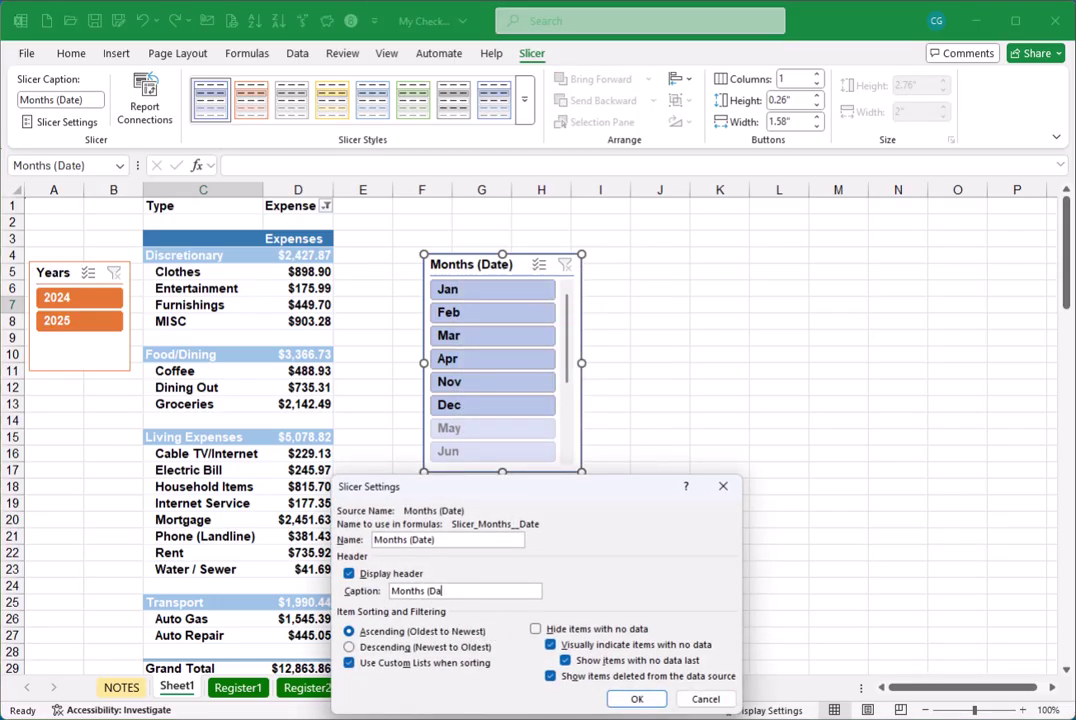
left_click(536, 629)
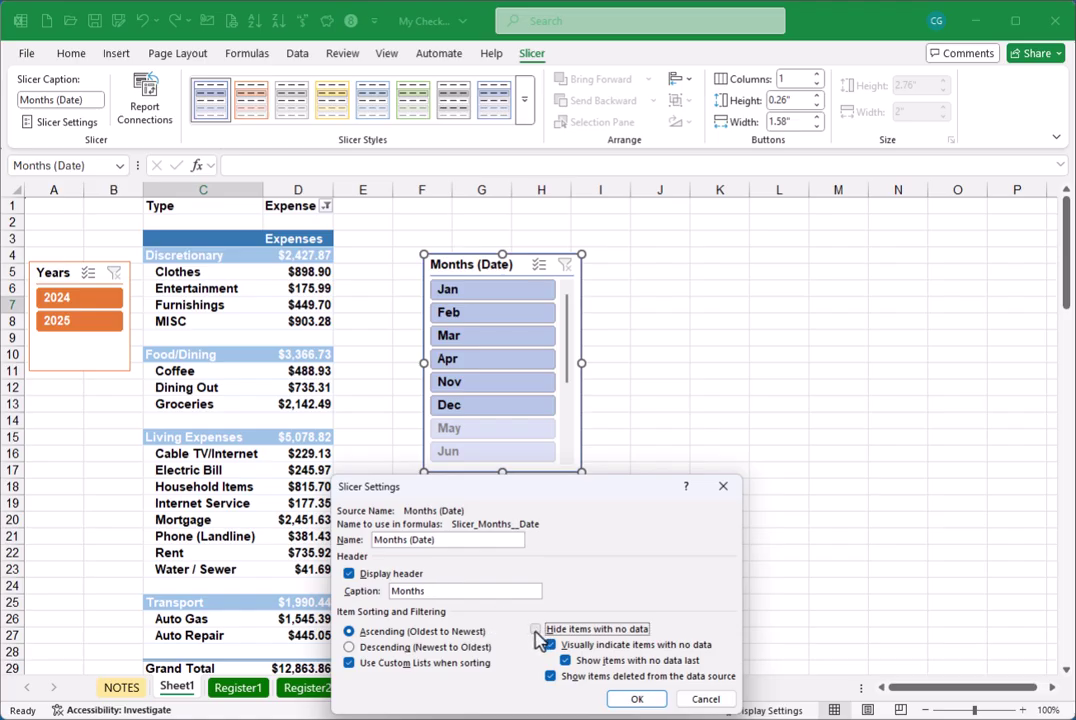
left_click(634, 699)
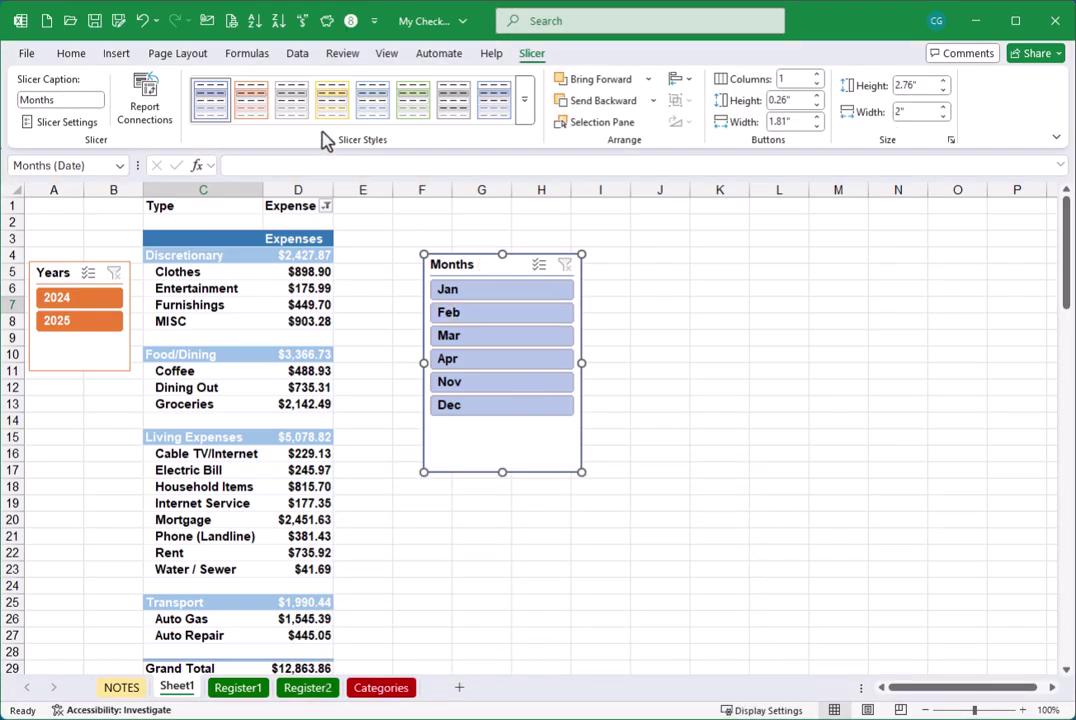
Step: Style the Months slicer orange Dark, narrow it, stack it under Years, and widen Years to match
left_click(527, 112)
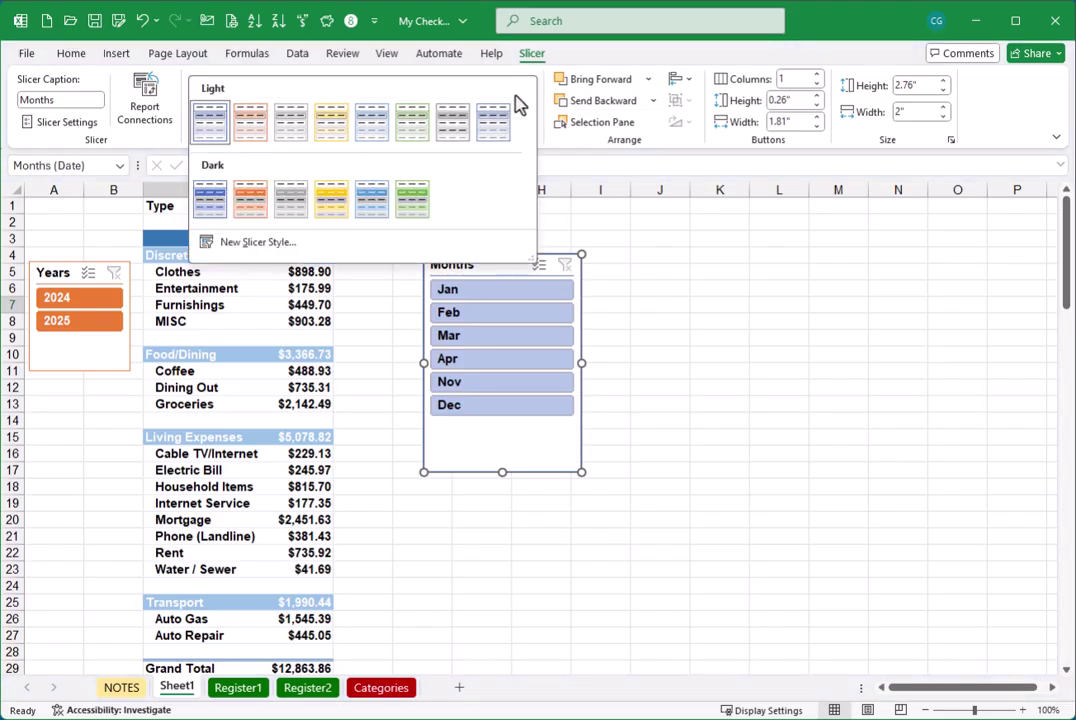
left_click(250, 204)
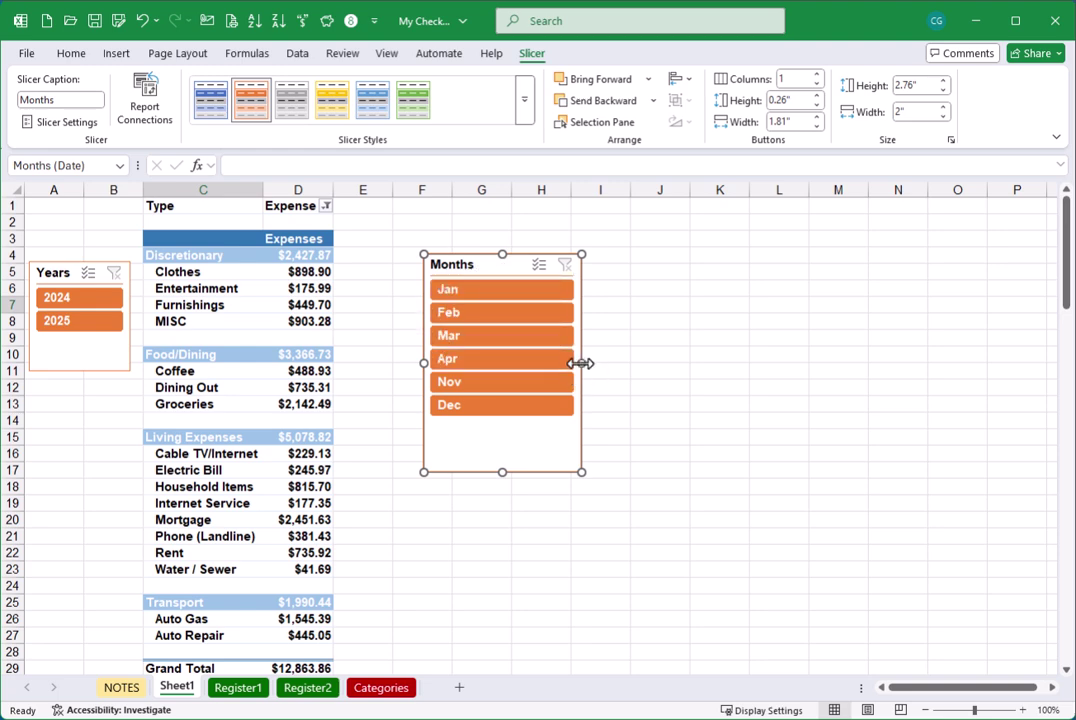
left_click_drag(581, 365, 530, 356)
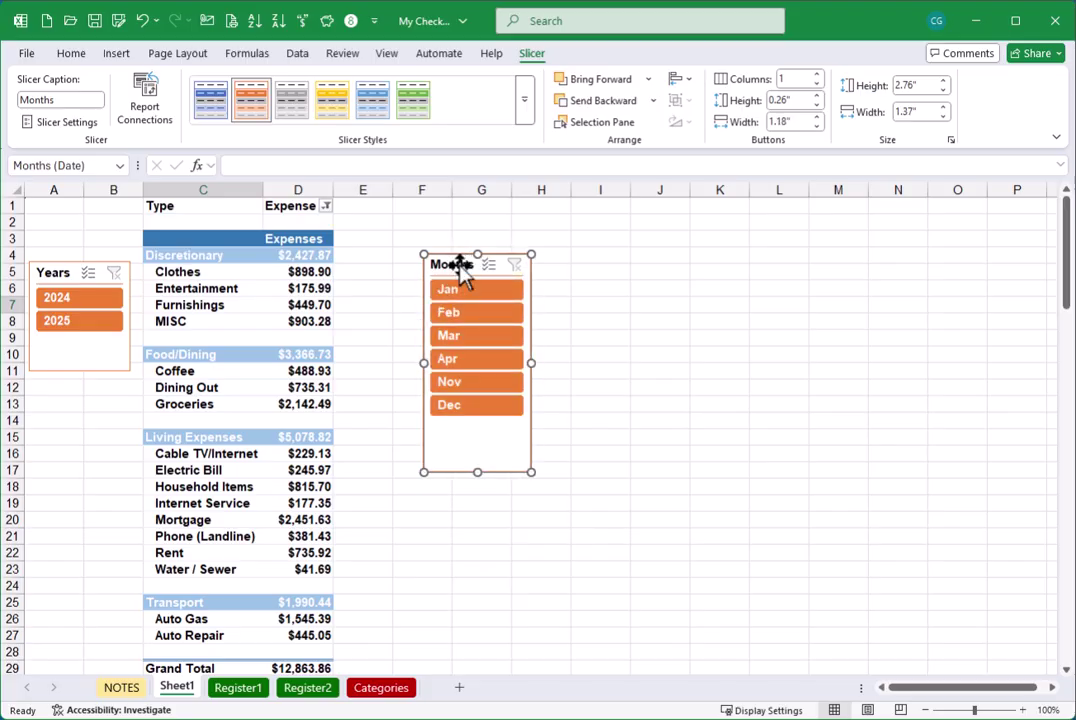
left_click_drag(457, 263, 70, 384)
left_click(70, 342)
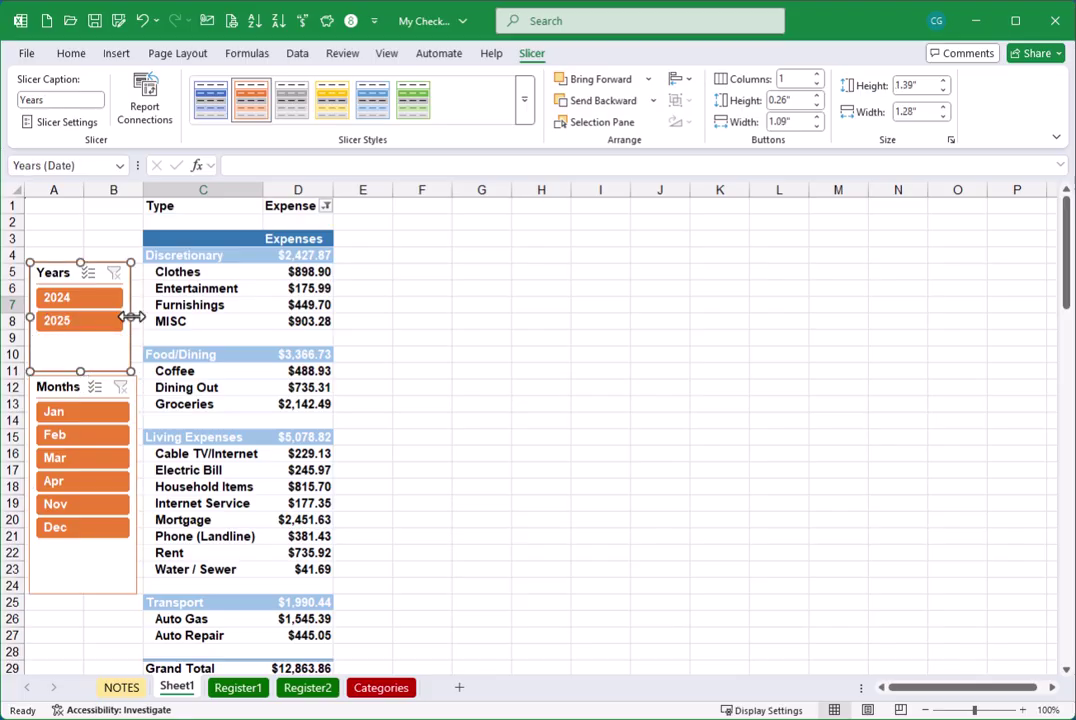
left_click_drag(134, 316, 137, 316)
left_click(377, 325)
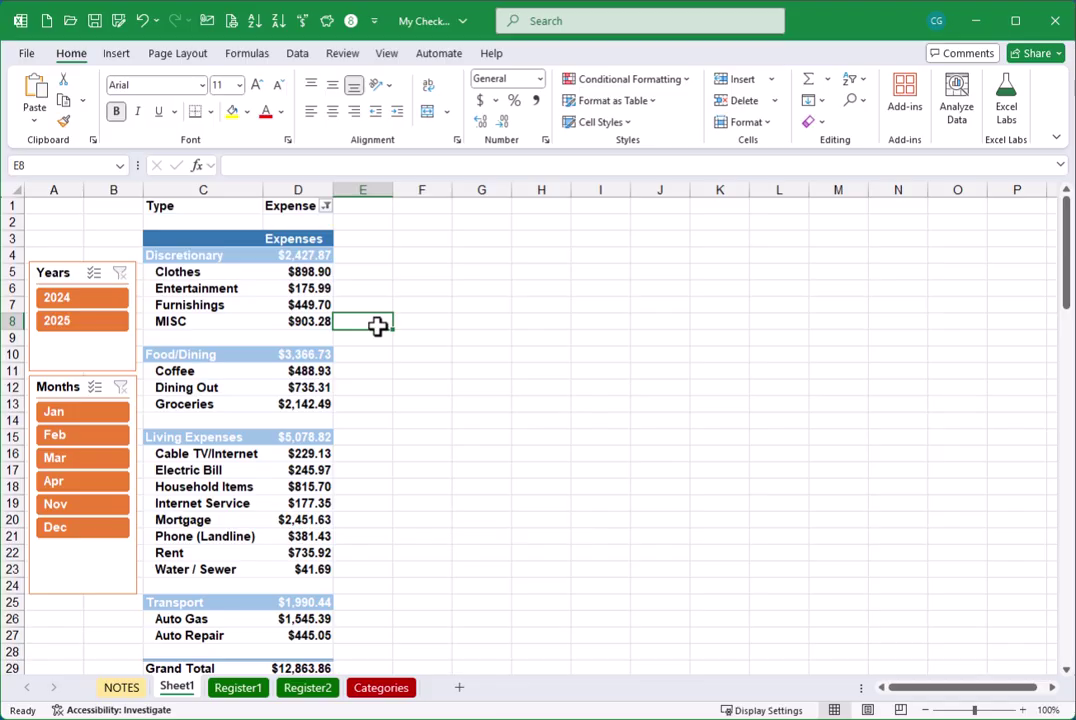
Step: Rename the expense pivot table from PivotTable3 to Expenses
left_click(188, 272)
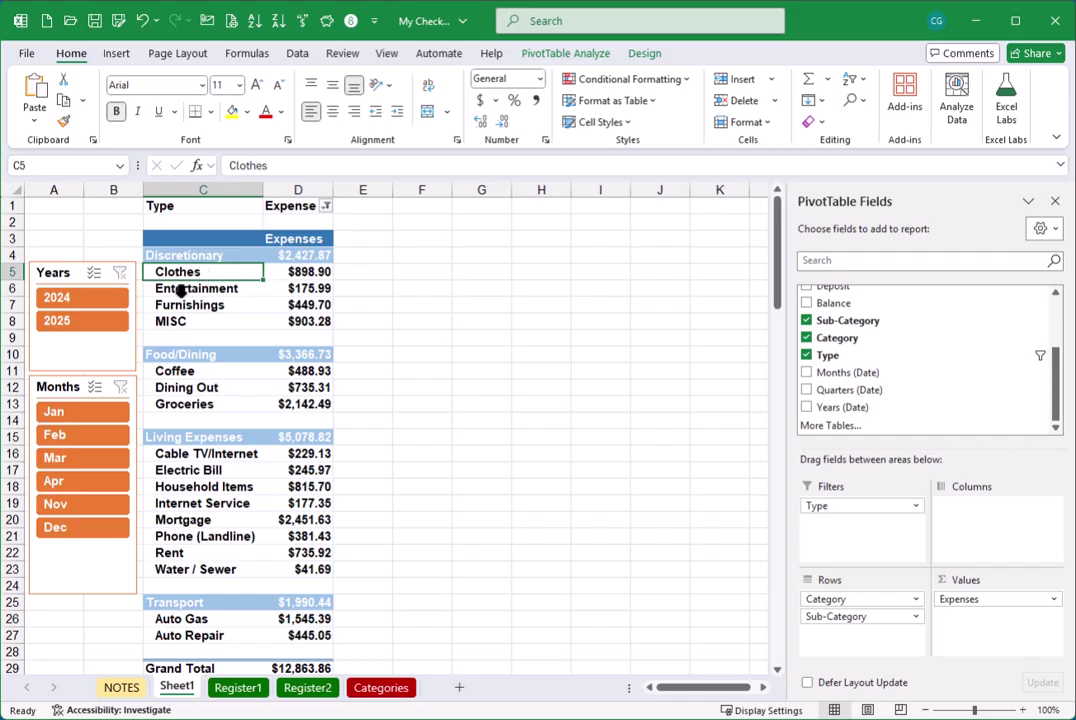
left_click(566, 53)
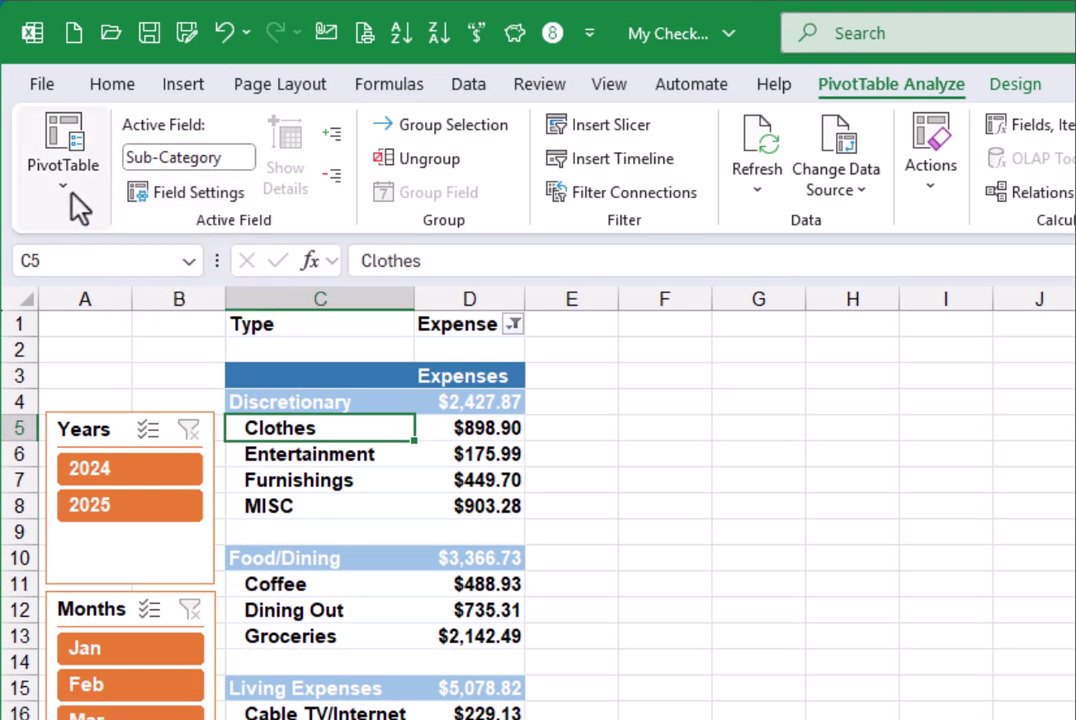
left_click(72, 192)
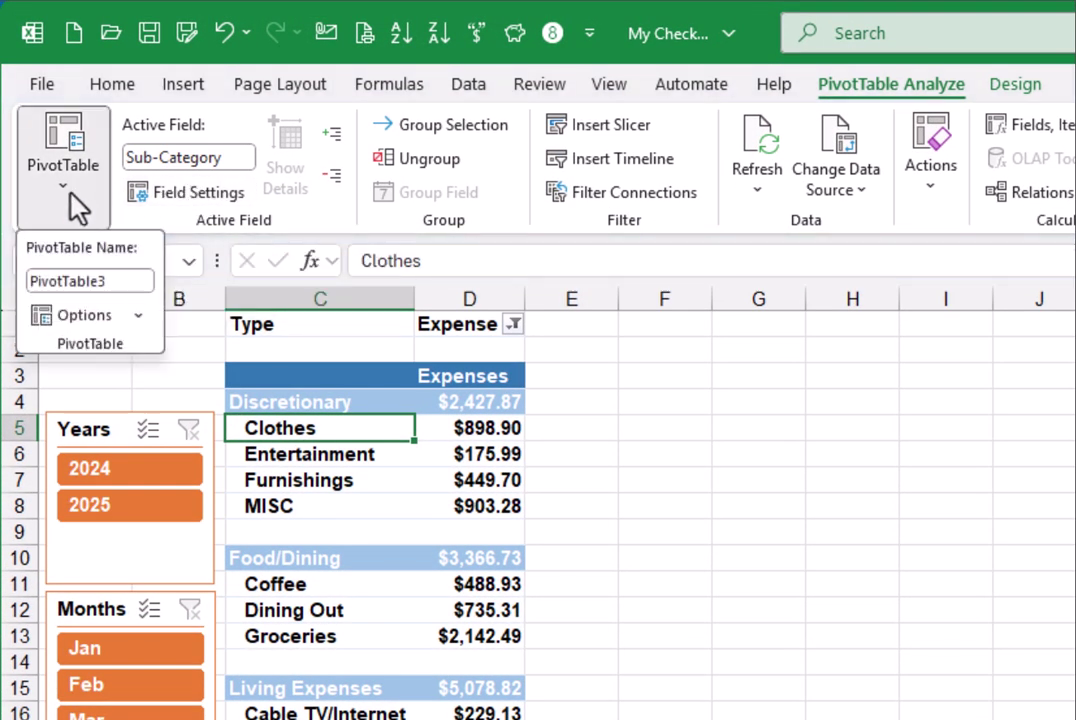
left_click(122, 284)
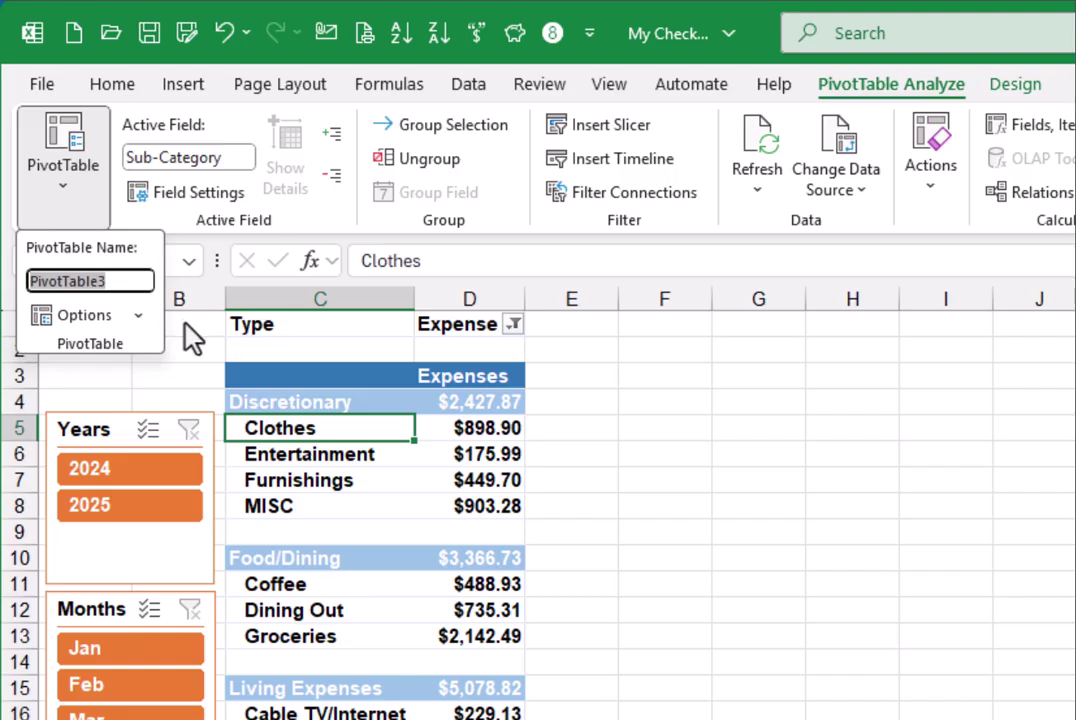
type("Expenses")
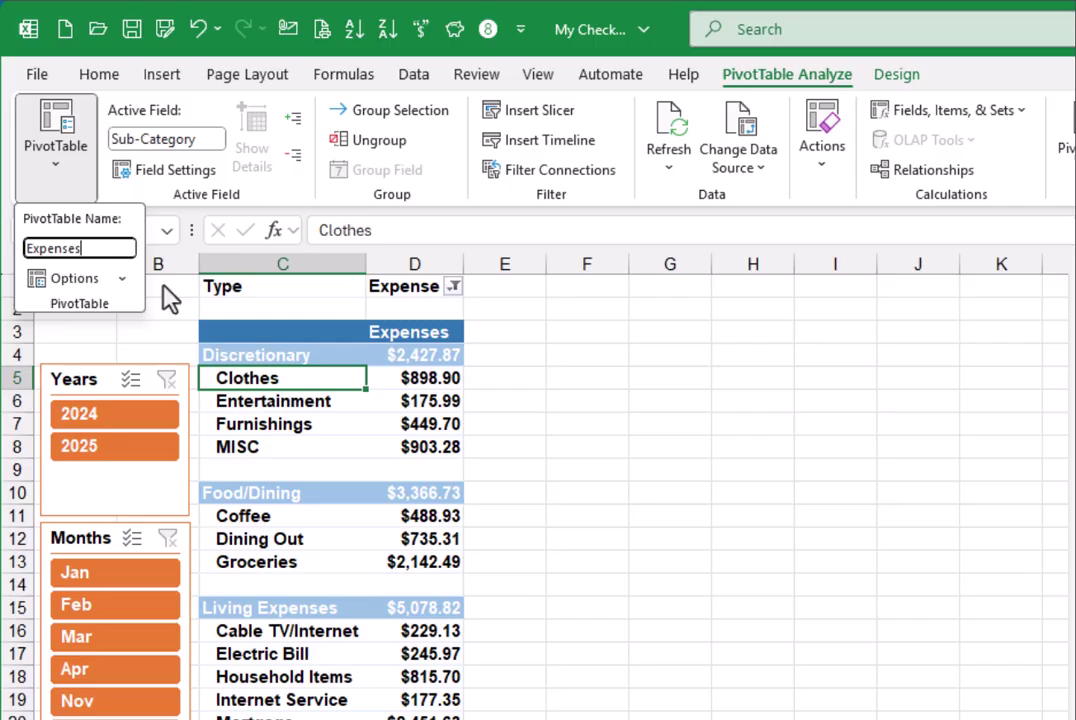
key("Return")
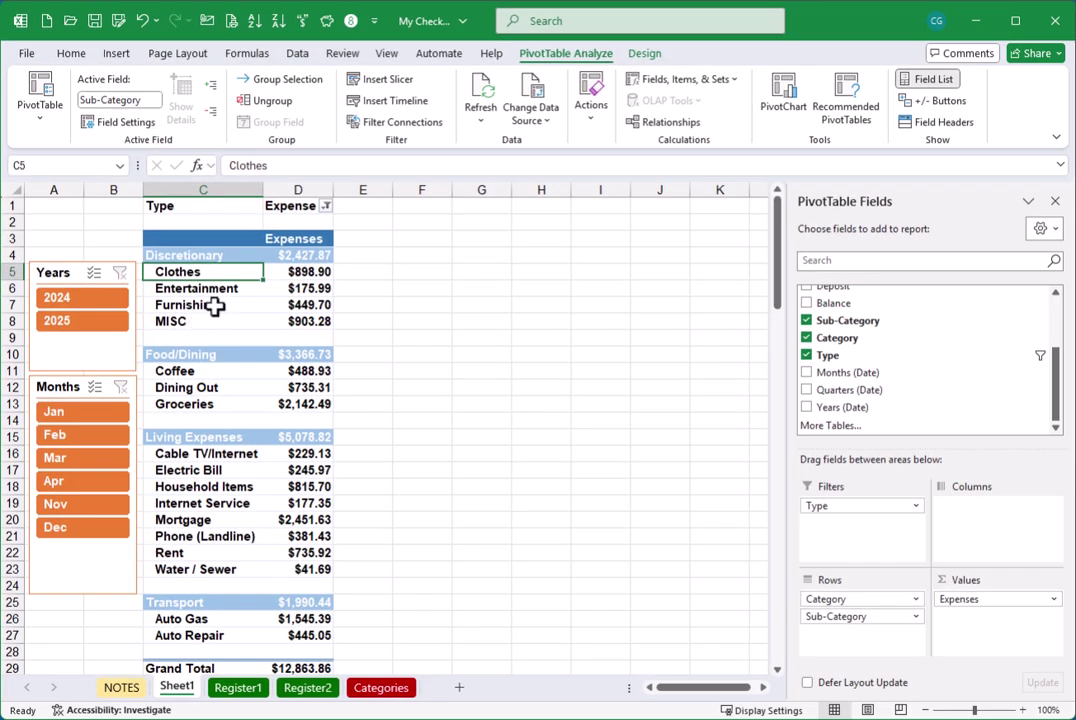
left_click(209, 290)
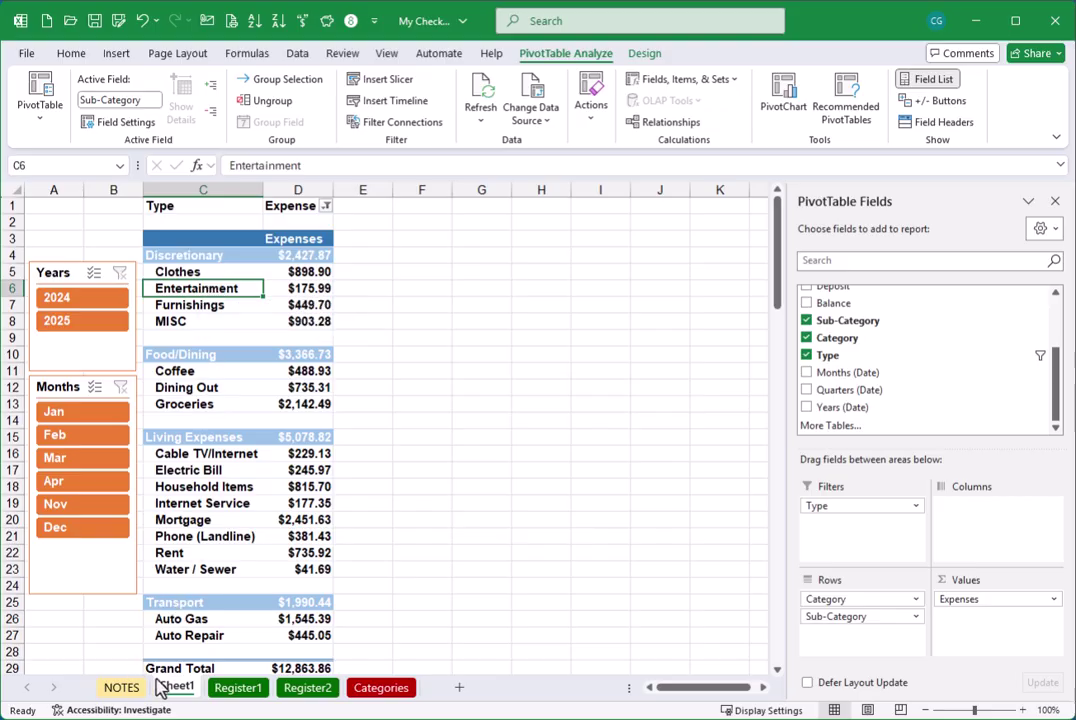
Step: From the Register24 table on Register1, create an empty PivotTable placed at Sheet1!$F$3
left_click(237, 689)
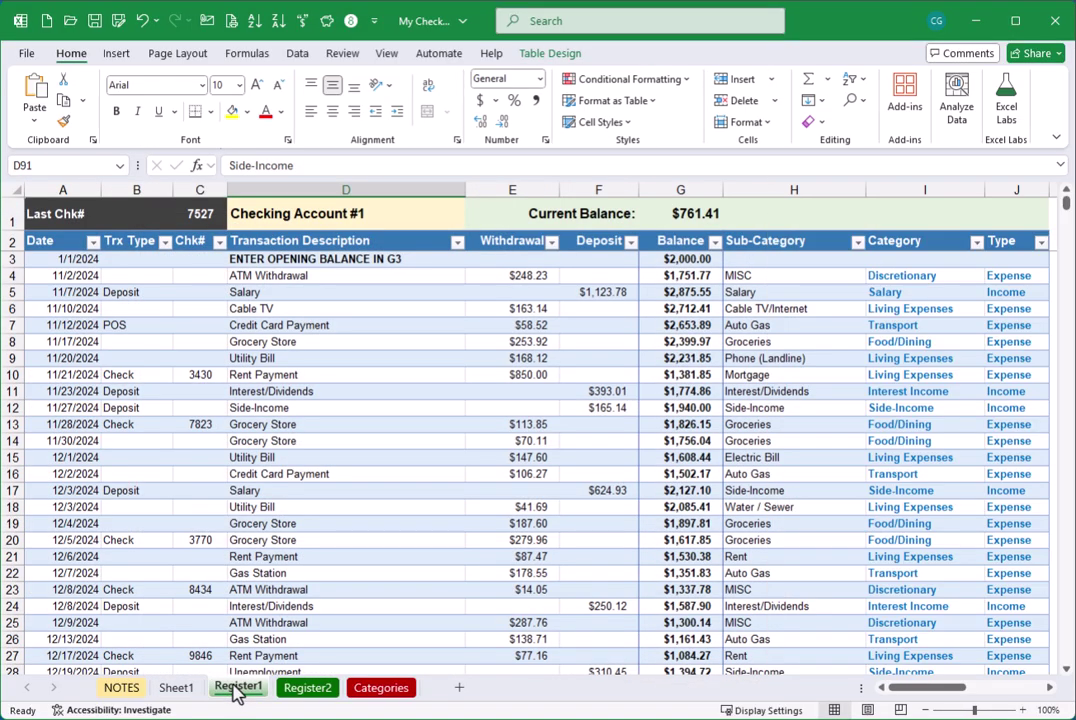
left_click(202, 440)
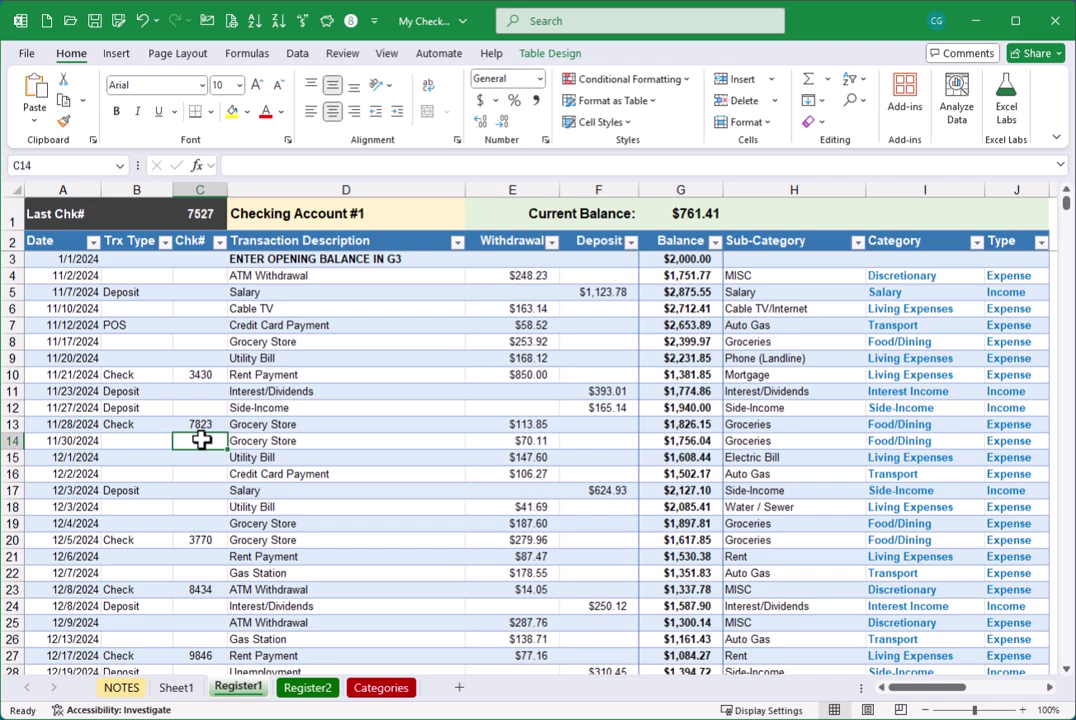
left_click(345, 441)
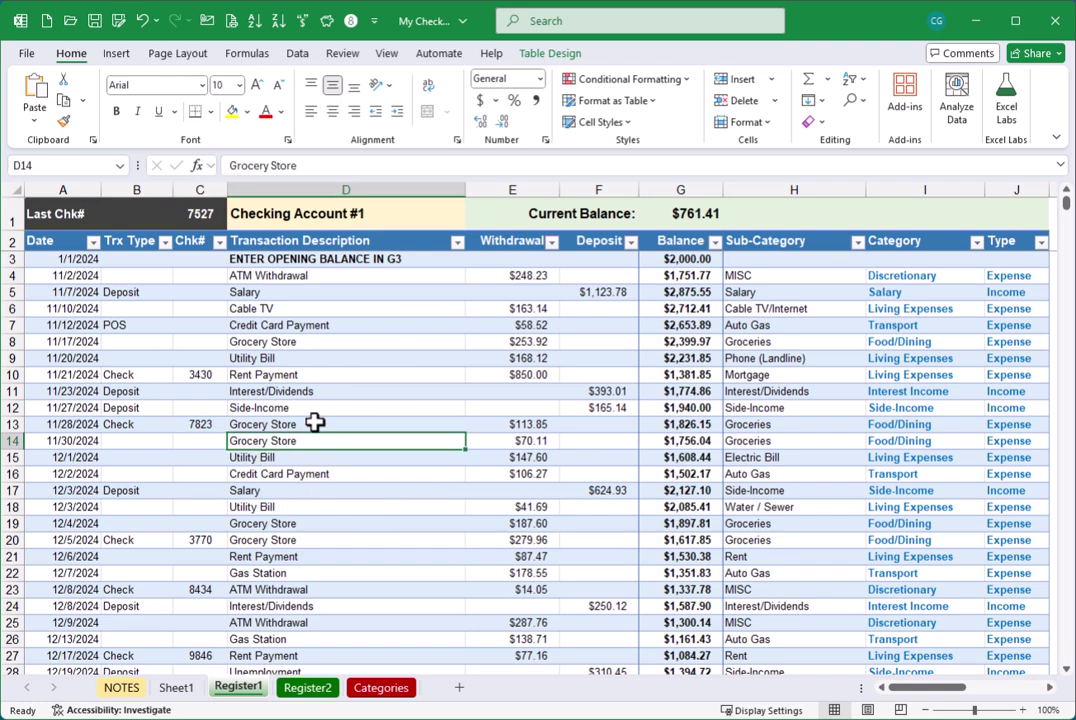
left_click(114, 56)
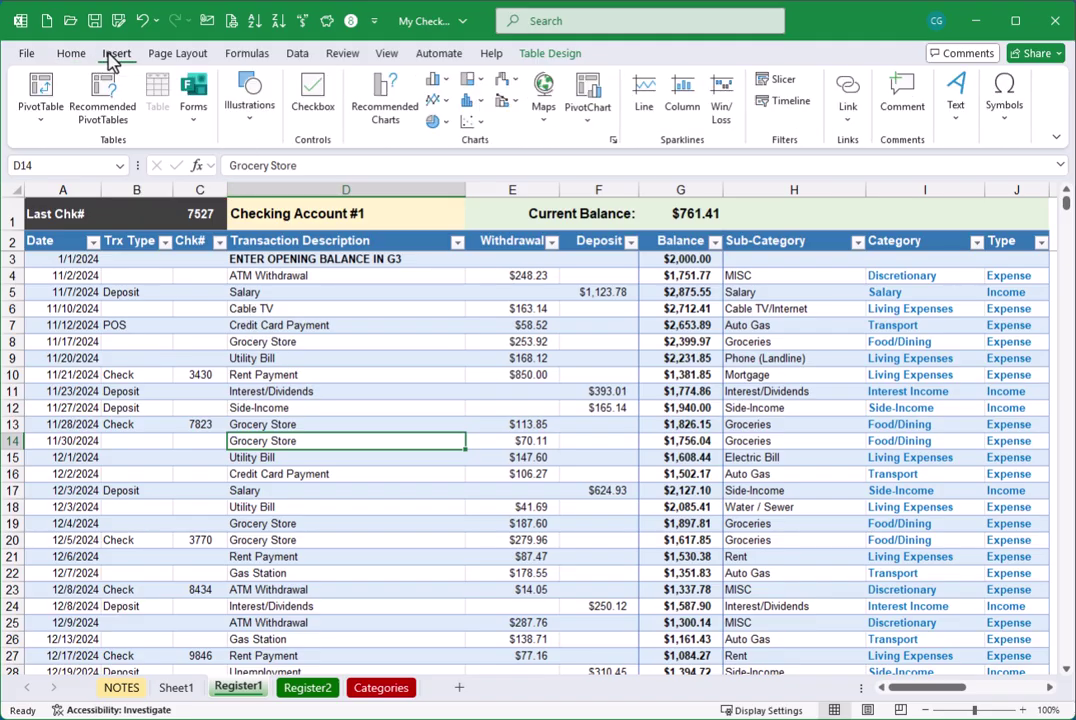
left_click(42, 90)
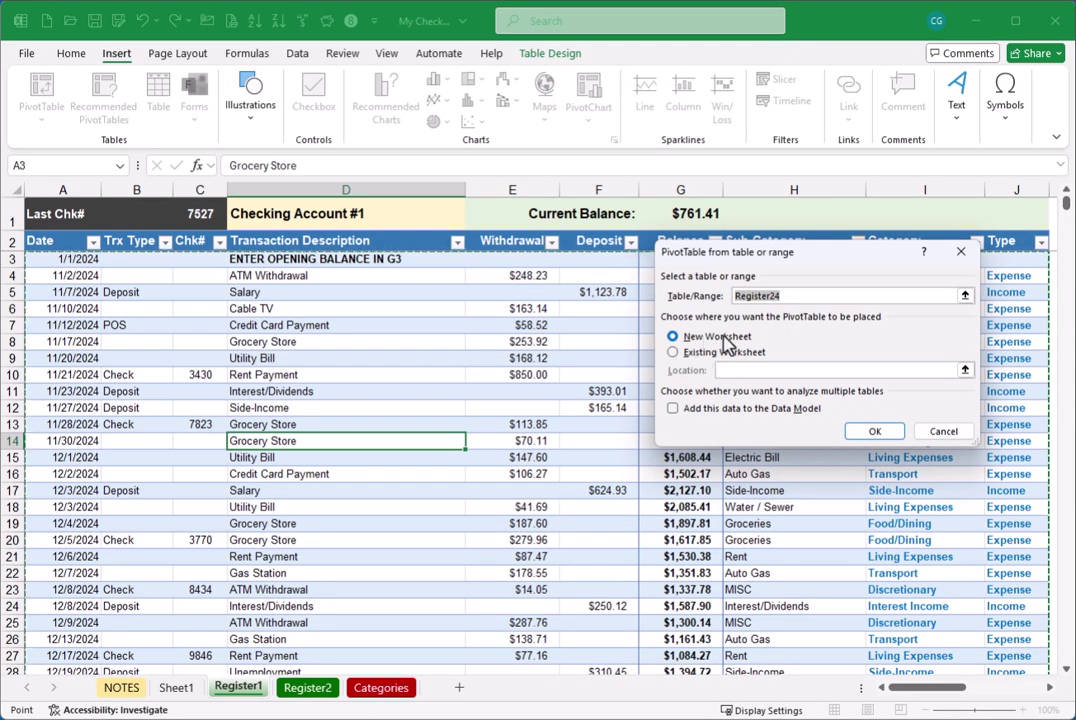
left_click(698, 362)
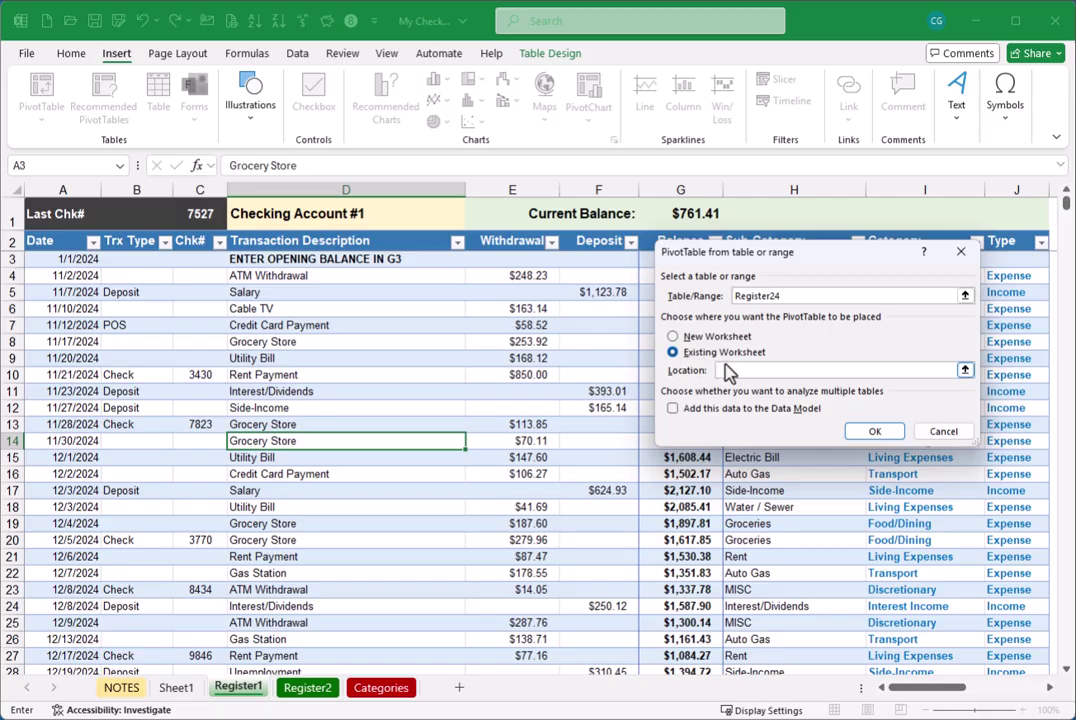
left_click(719, 370)
left_click(177, 688)
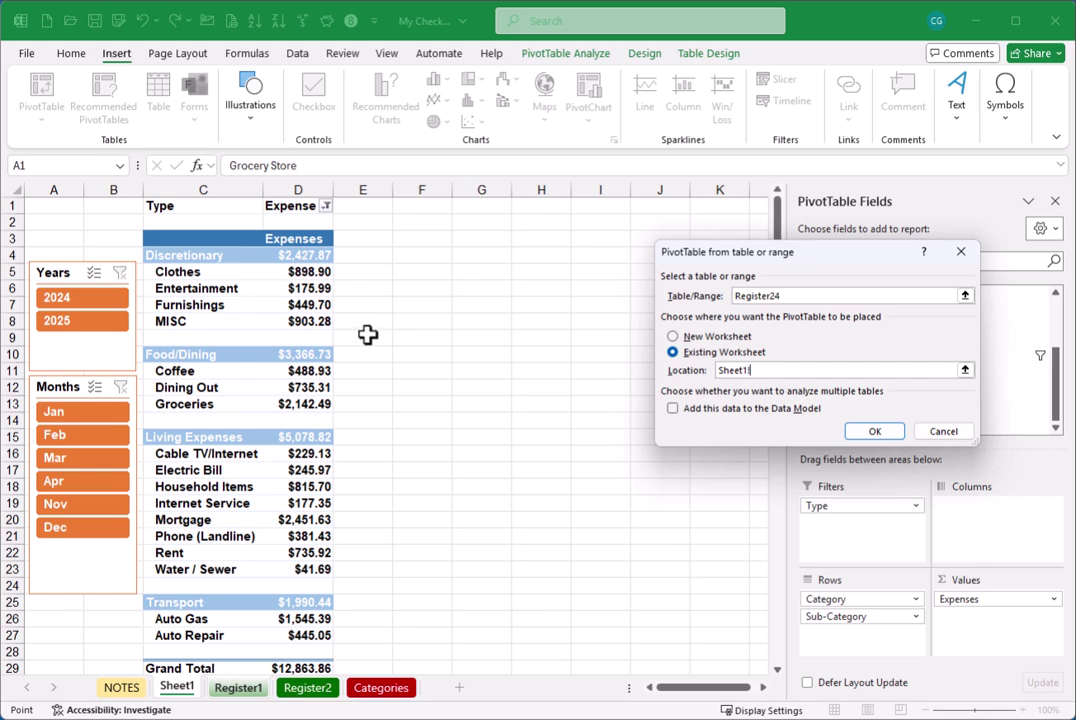
left_click(418, 242)
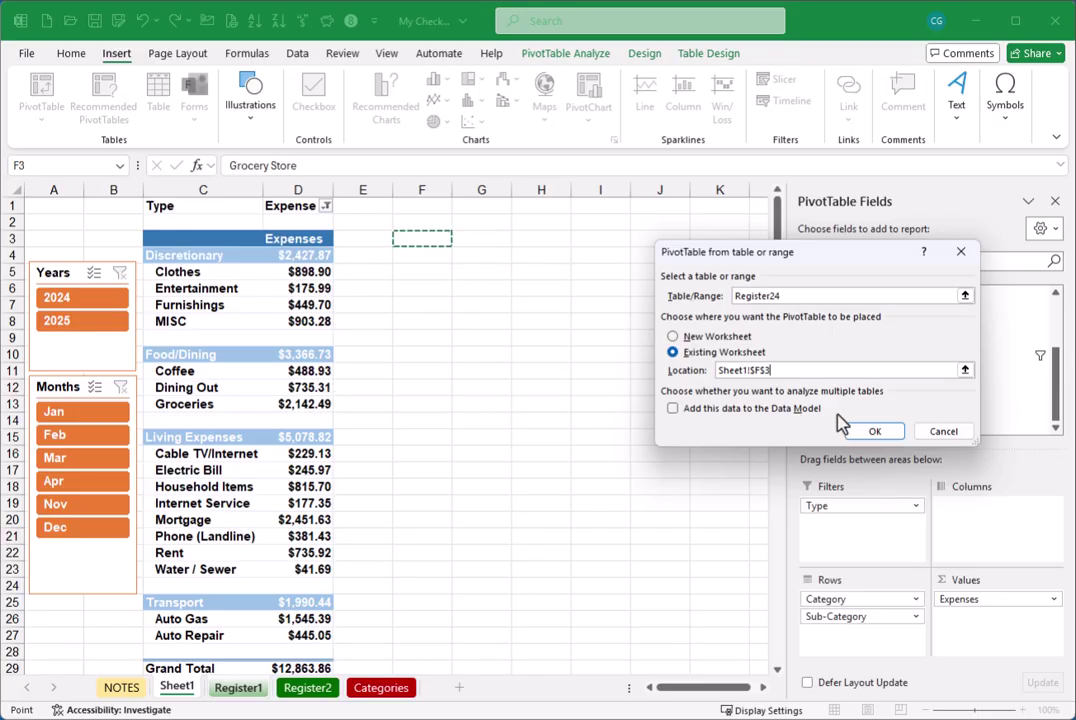
left_click(875, 433)
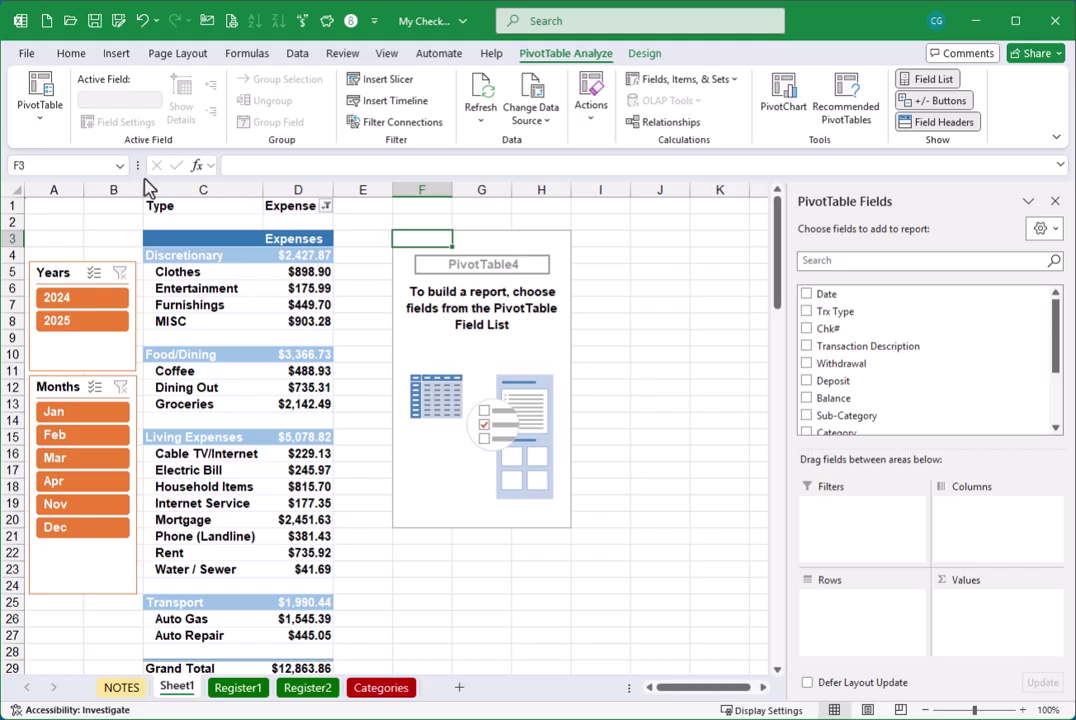
Step: Rename the new pivot table to Income
left_click(43, 118)
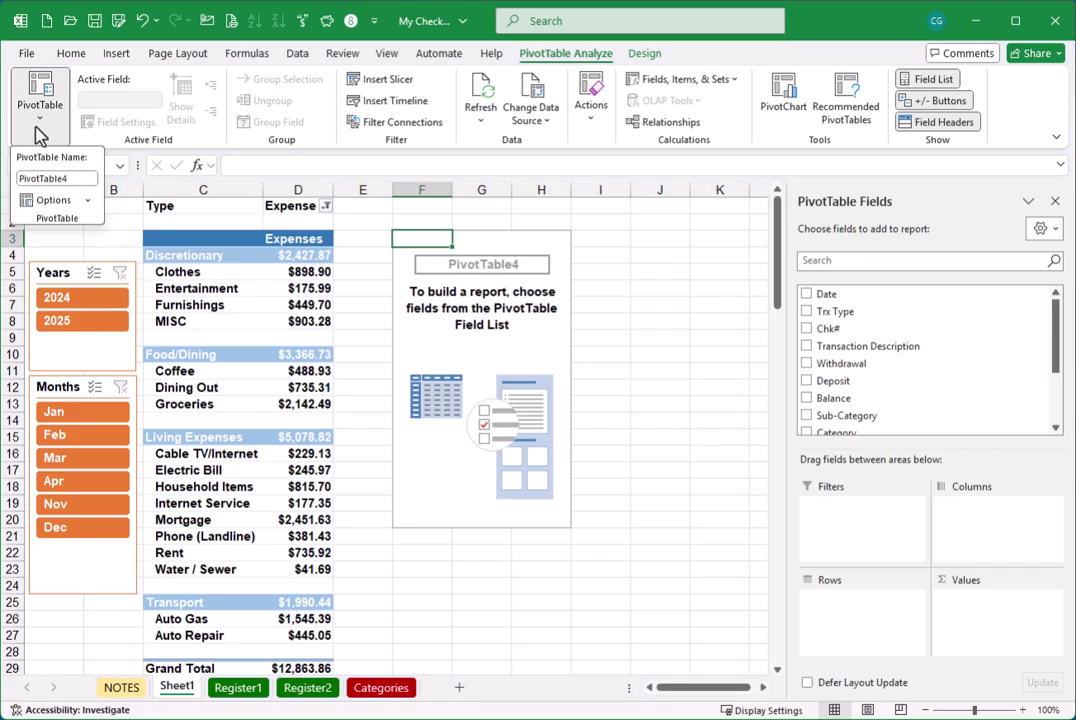
left_click(79, 180)
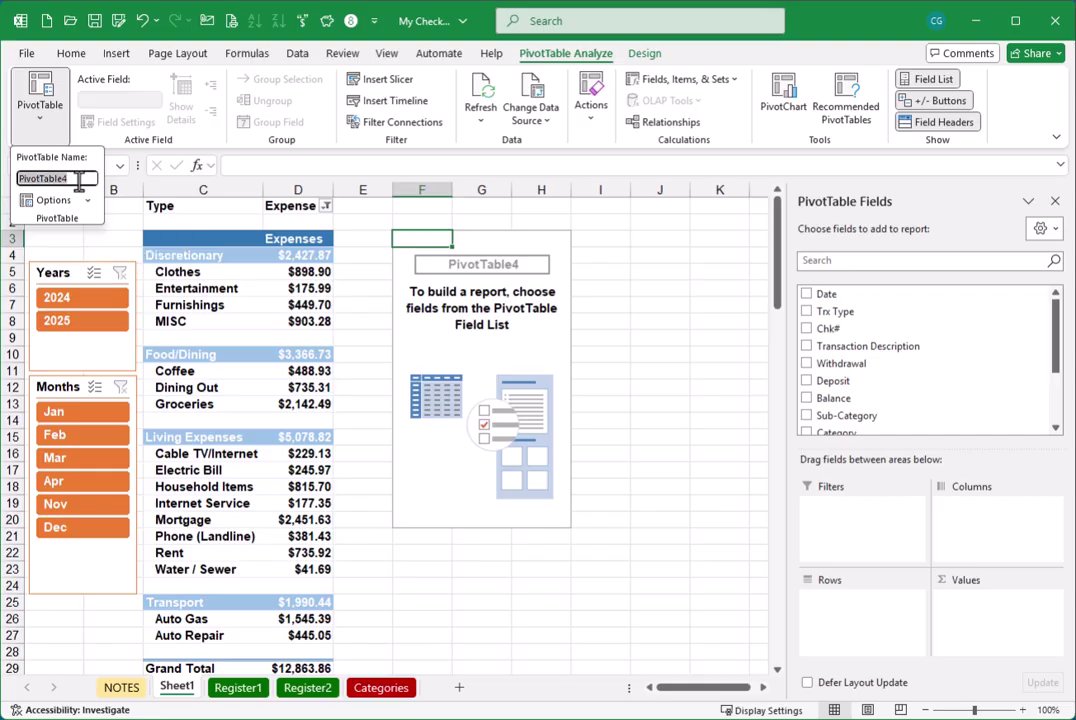
key("BackSpace")
key("Return")
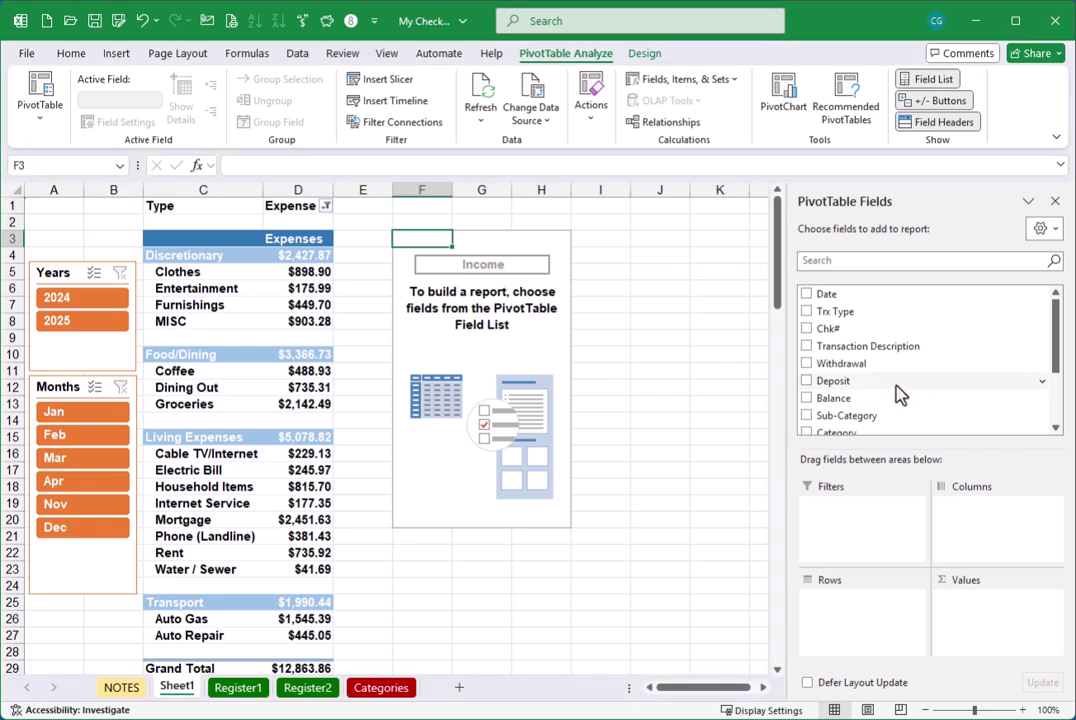
Step: Put Category in Rows and Deposit in Values, totaling 11625.27 with Salary at 8003.43
left_click_drag(1058, 349, 1059, 389)
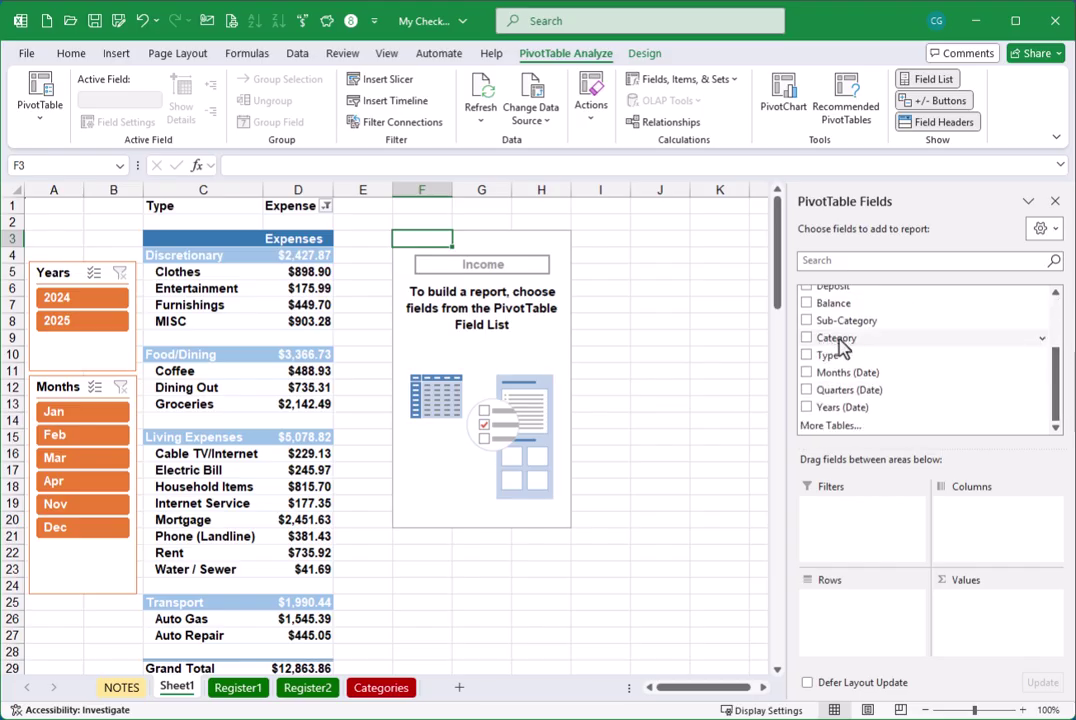
left_click_drag(838, 342, 868, 628)
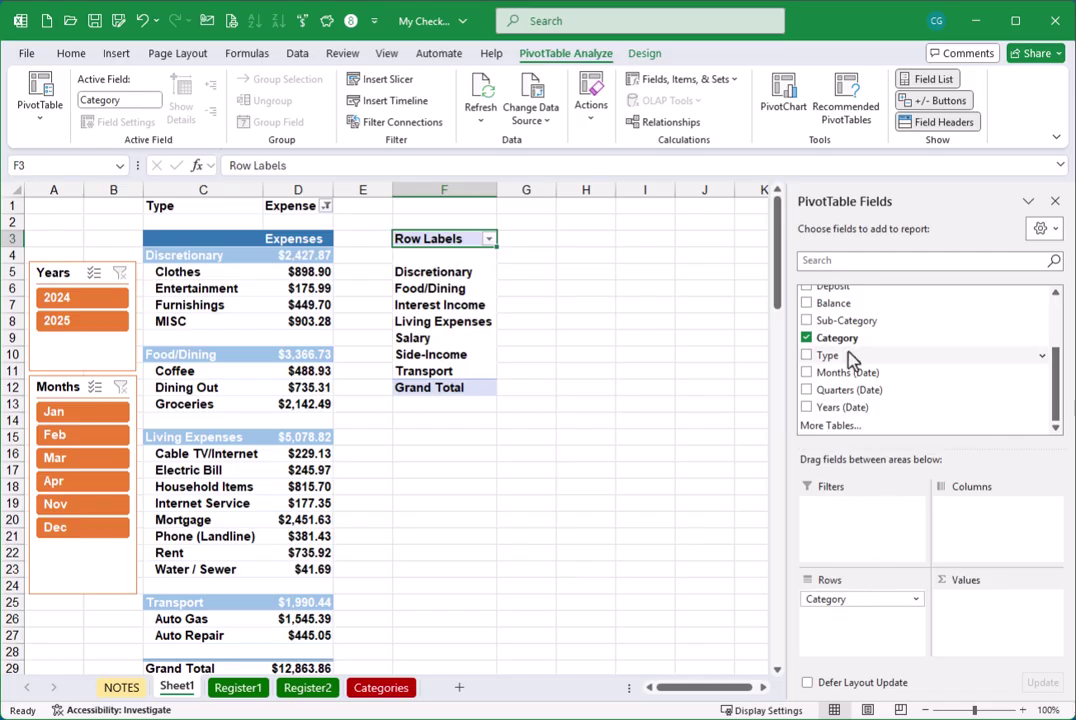
scroll(851, 360, "up", 2)
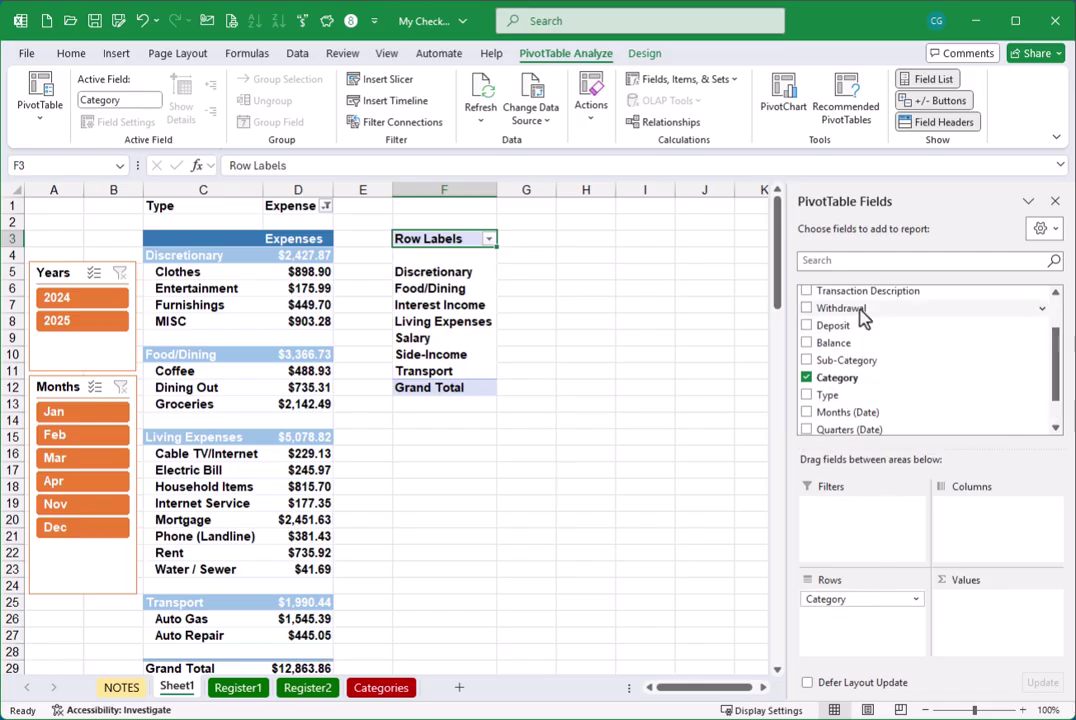
left_click_drag(846, 333, 1005, 620)
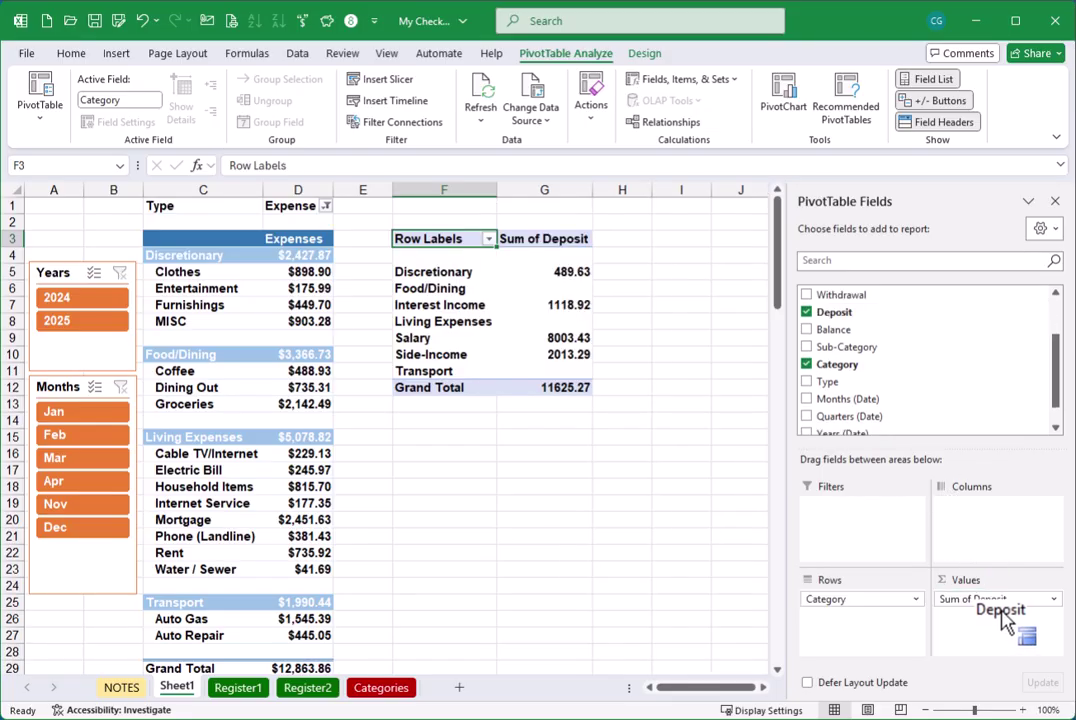
mouse_move(544, 280)
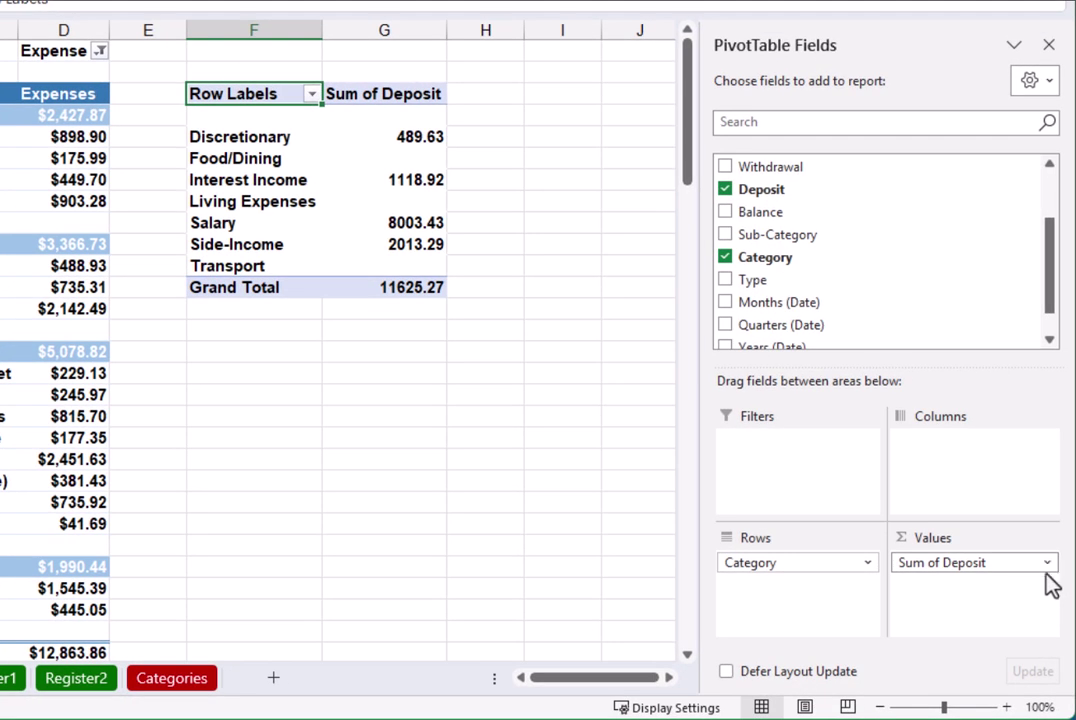
Step: Rename Sum of Deposit to Income and format it as Currency, e.g. Salary $8,003.43
left_click(1048, 563)
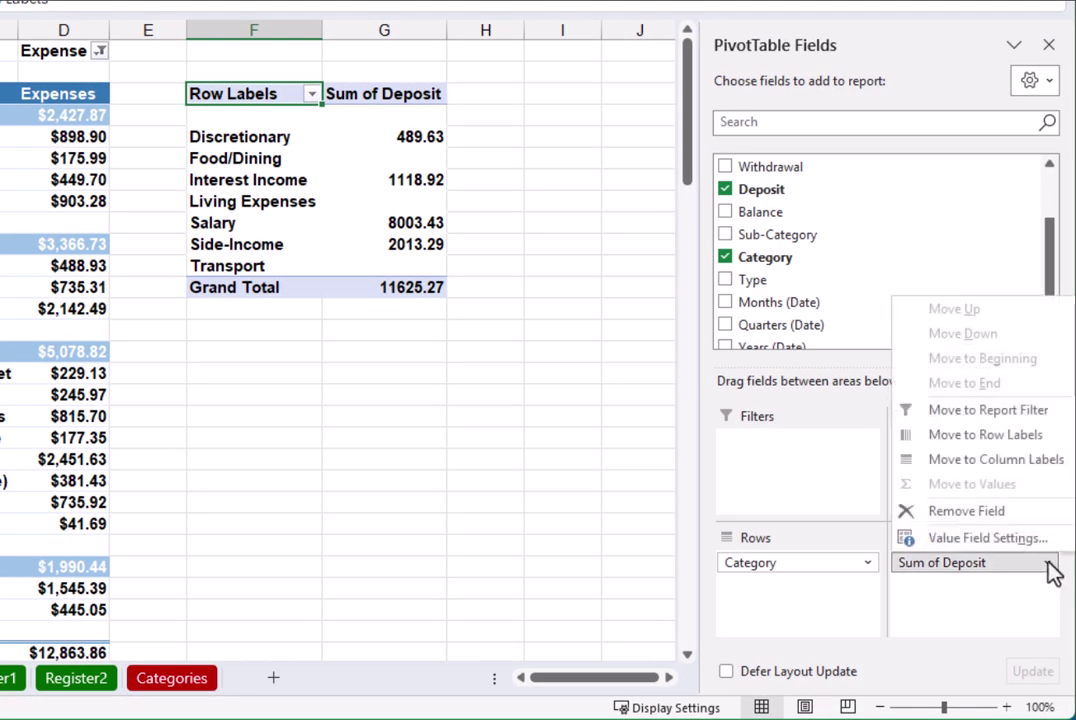
left_click(981, 542)
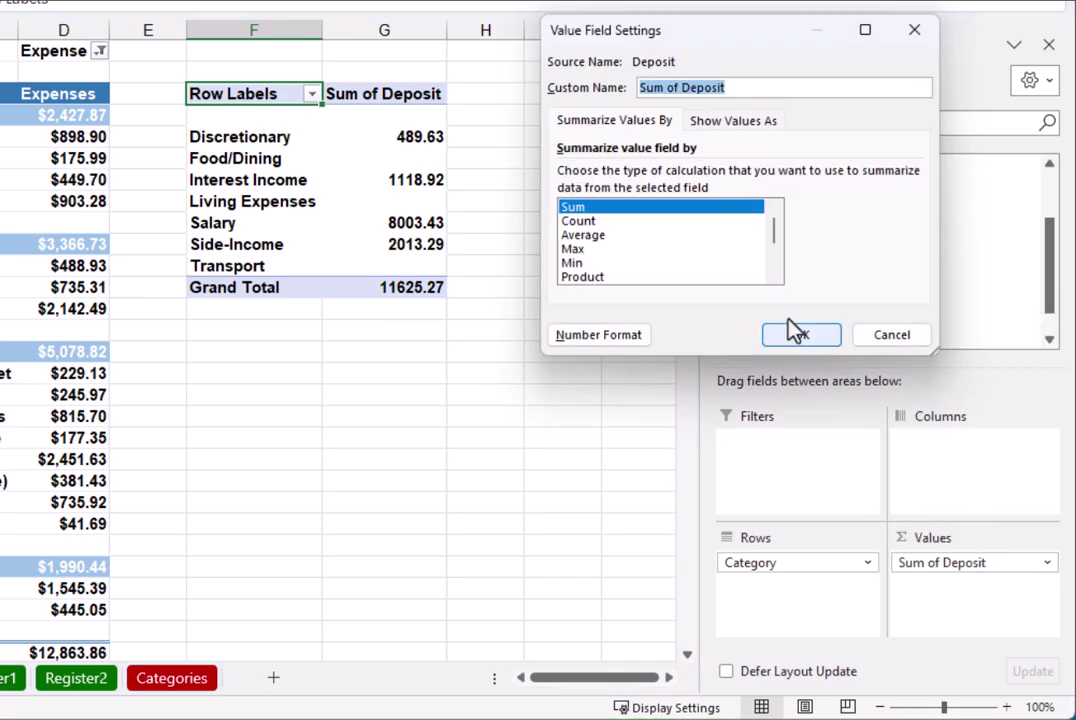
left_click(755, 88)
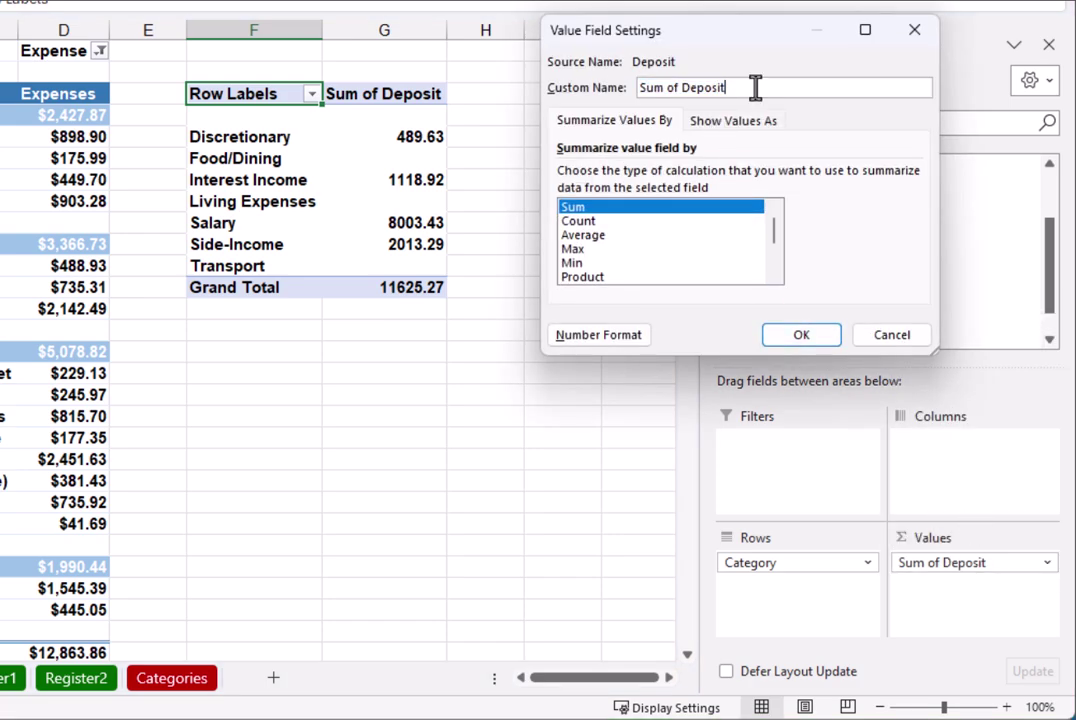
key("BackSpace")
key("BackSpace")
key("BackSpace")
key("BackSpace")
key("BackSpace")
key("BackSpace")
left_click(600, 336)
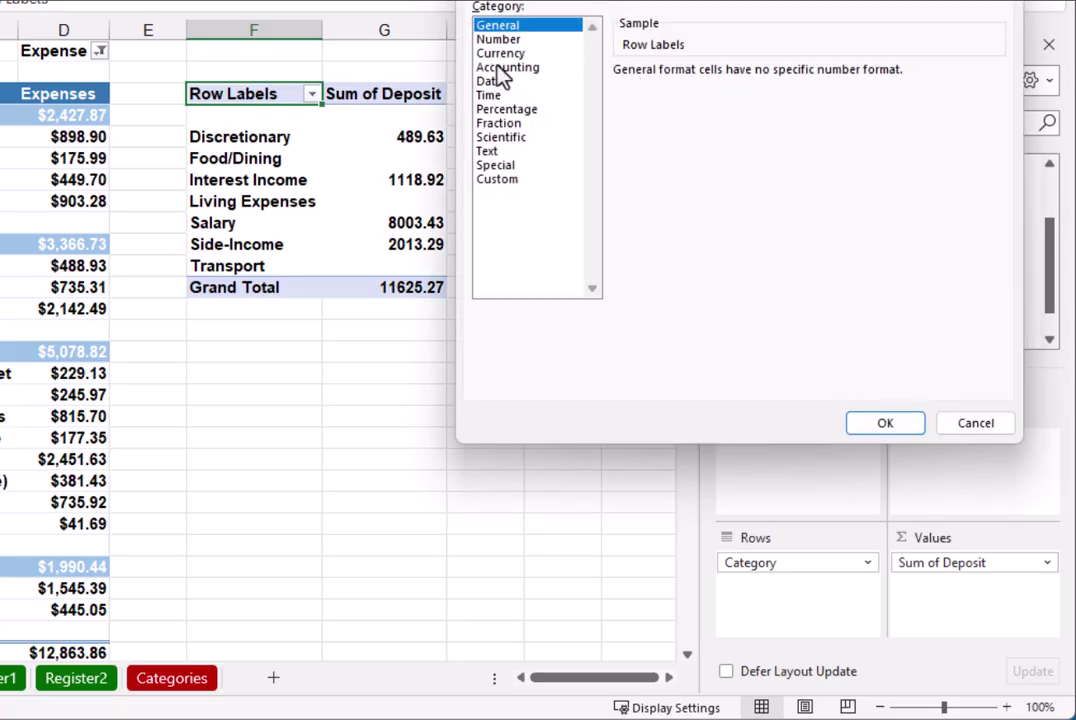
left_click(514, 54)
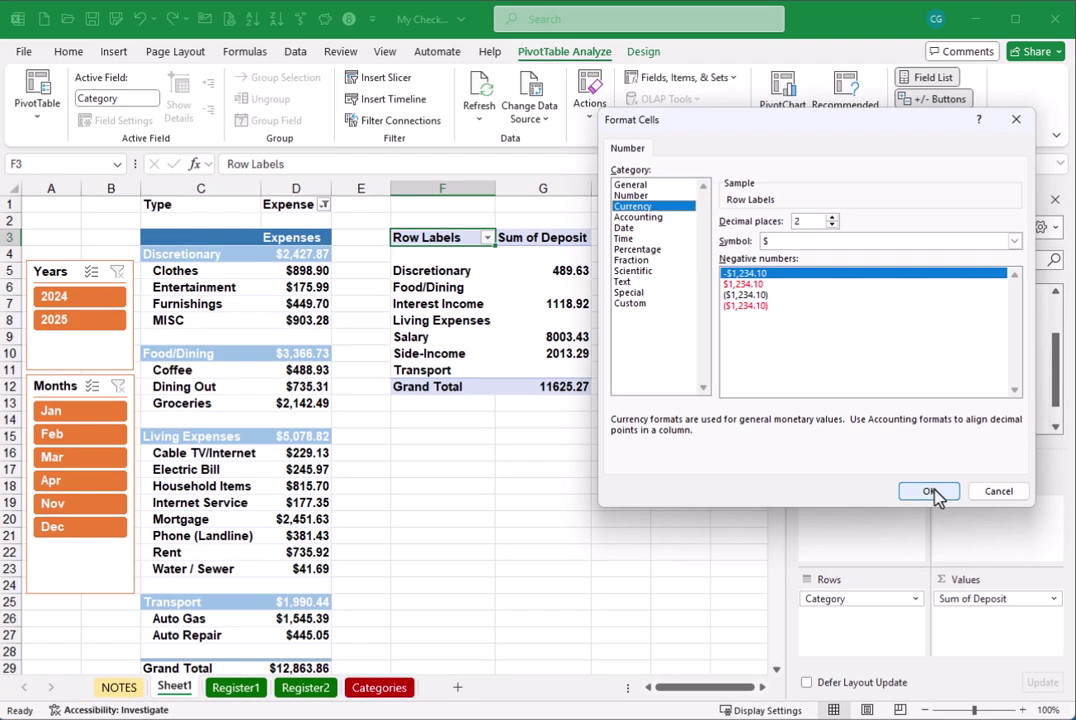
left_click(885, 423)
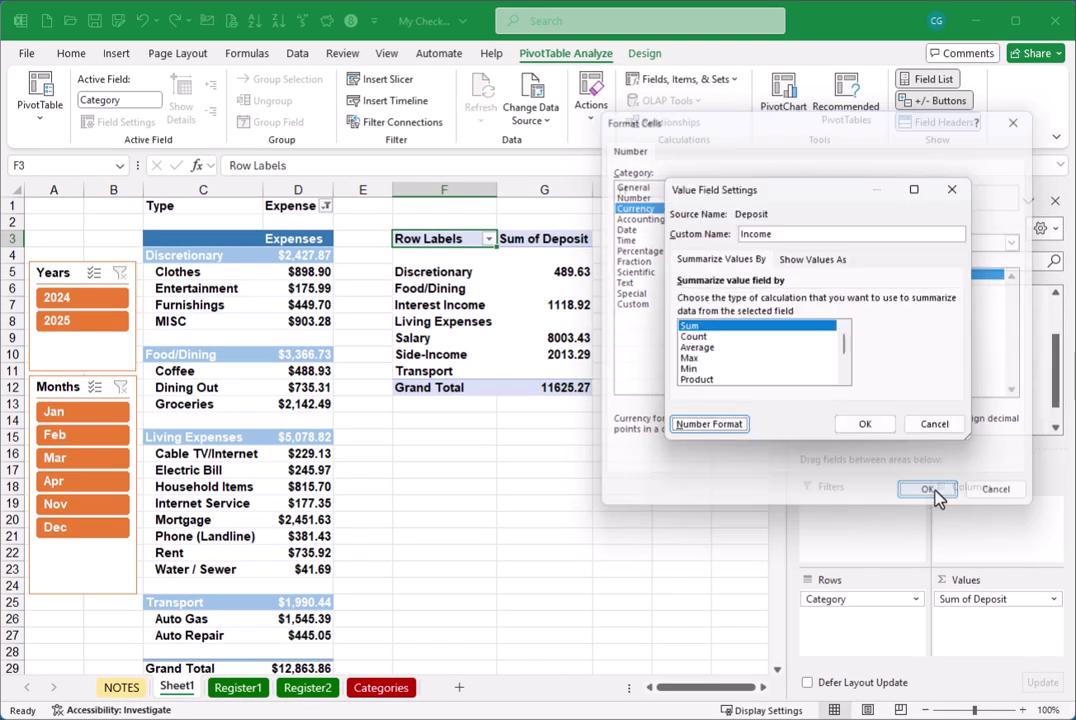
left_click(878, 428)
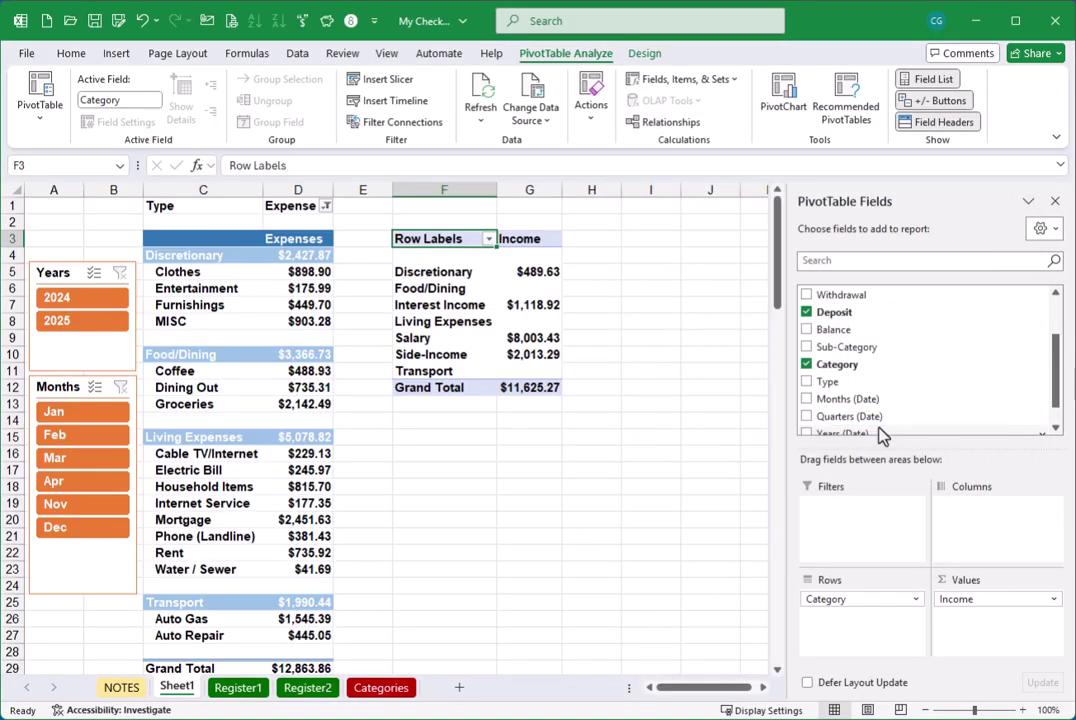
Step: Apply the blue Medium style matching Expenses and nest Sub-Category under Category in Rows
left_click(438, 275)
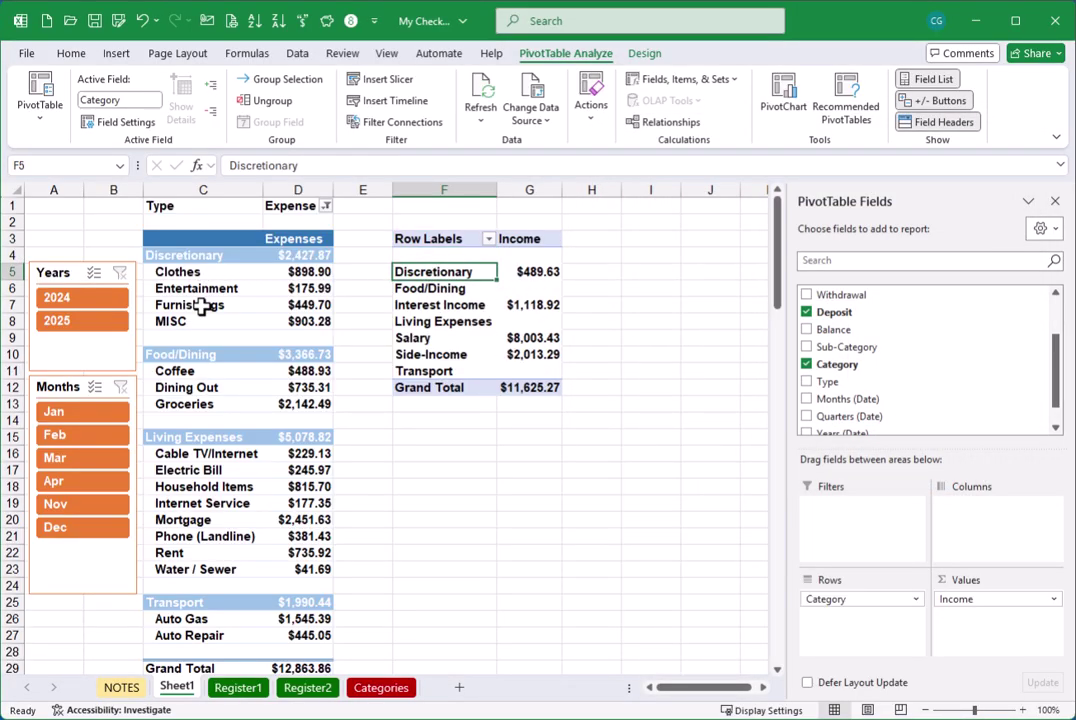
left_click(645, 55)
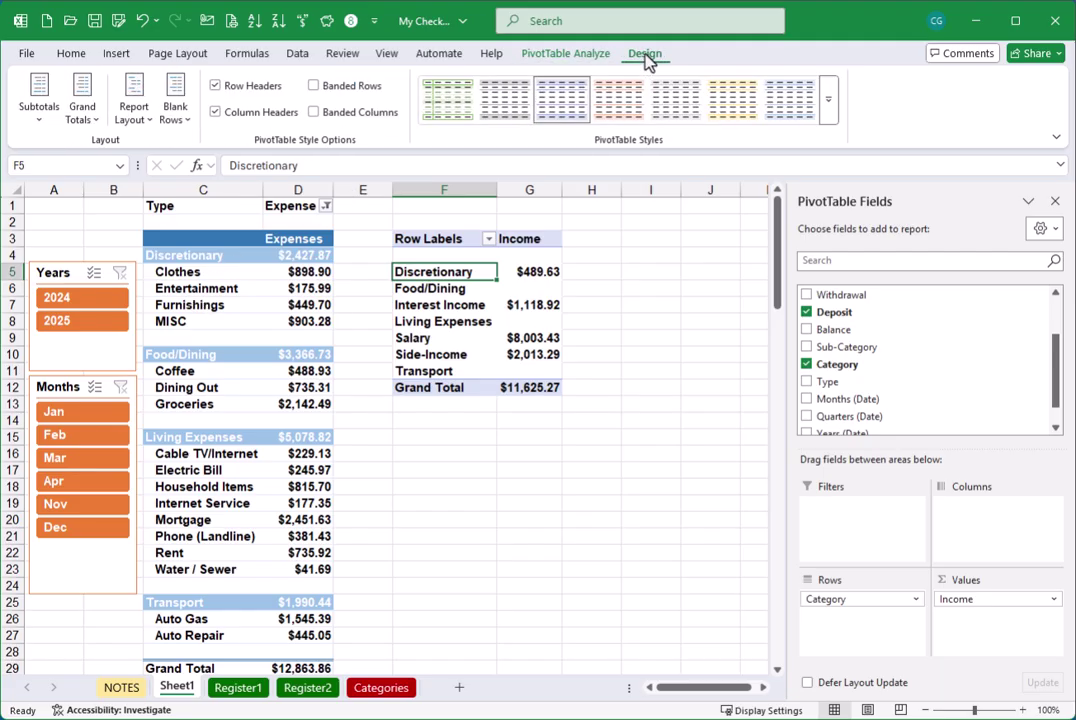
left_click(829, 108)
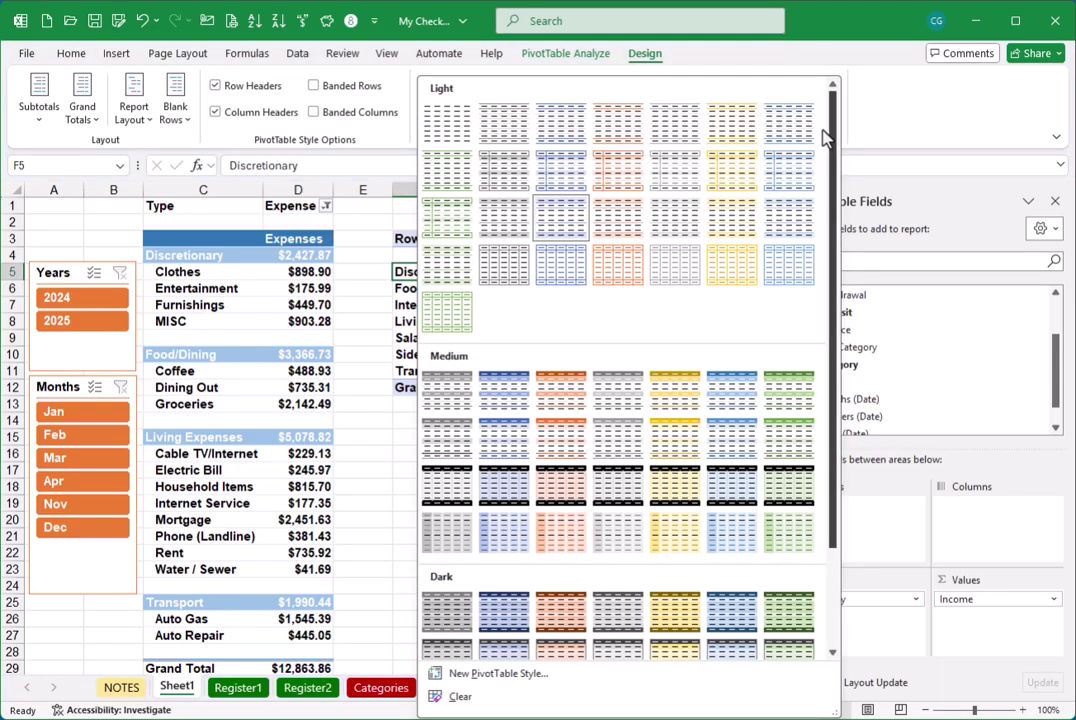
left_click(731, 391)
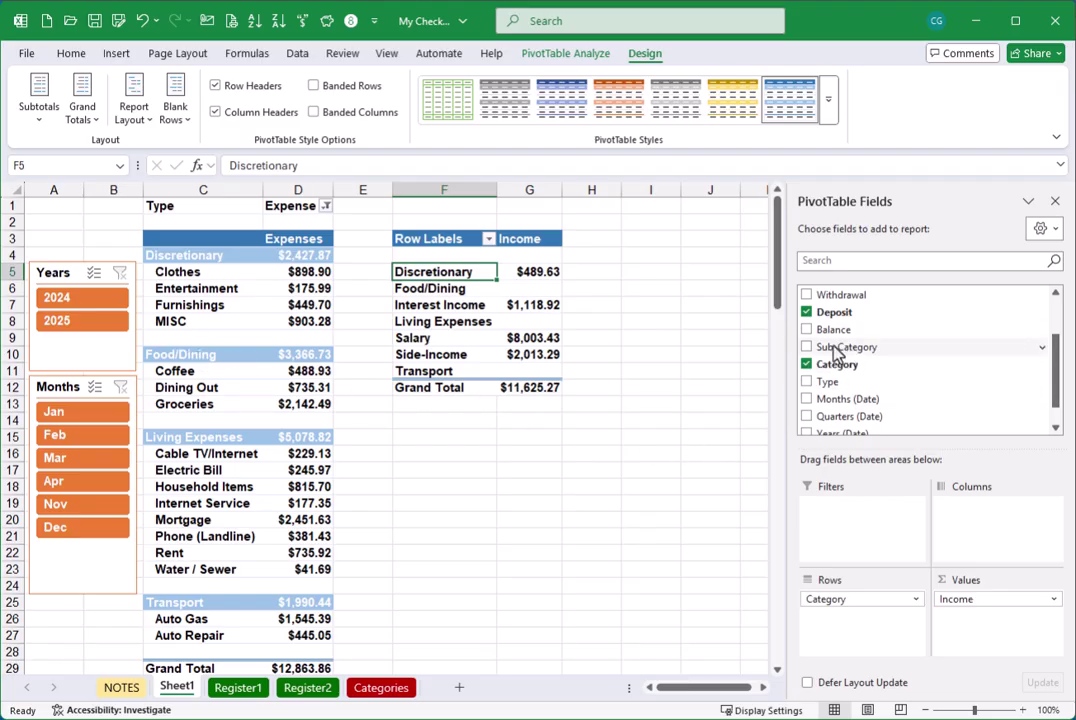
left_click_drag(843, 355, 847, 634)
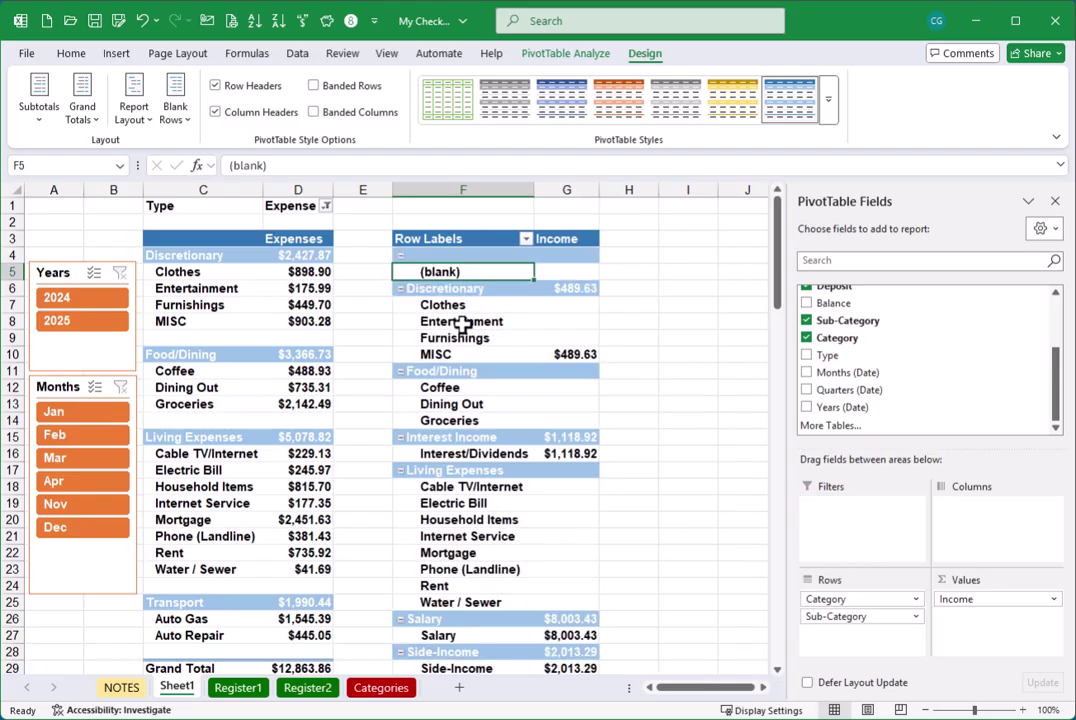
Step: Turn off the +/- Buttons and Field Headers on the Income pivot
left_click(560, 55)
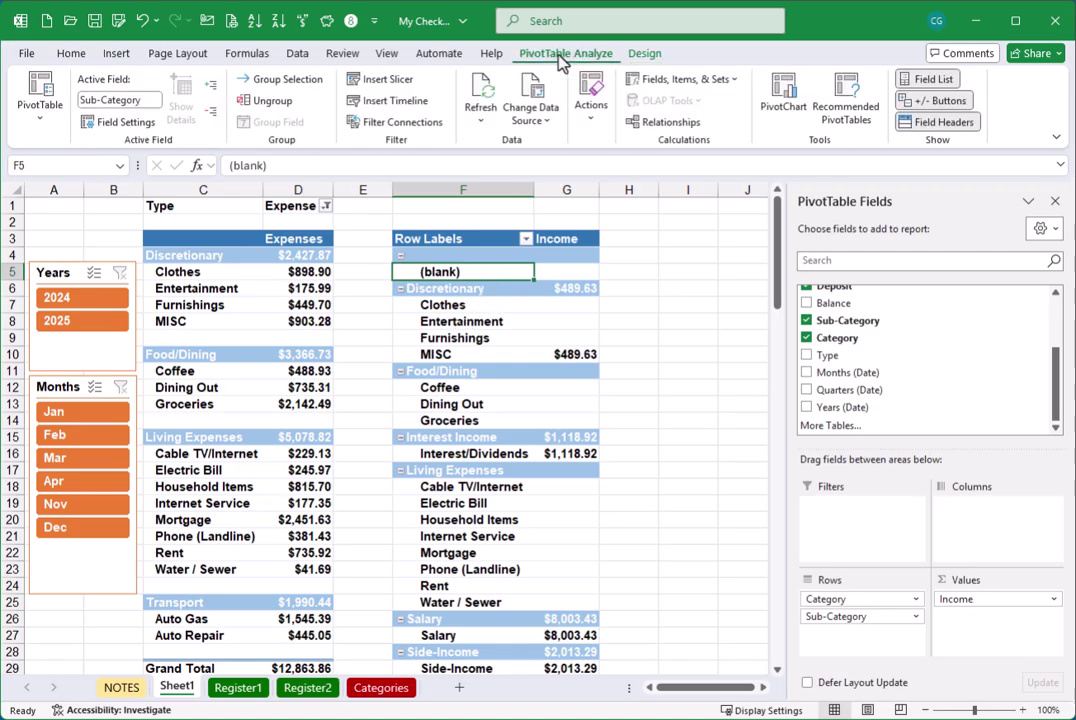
left_click(933, 101)
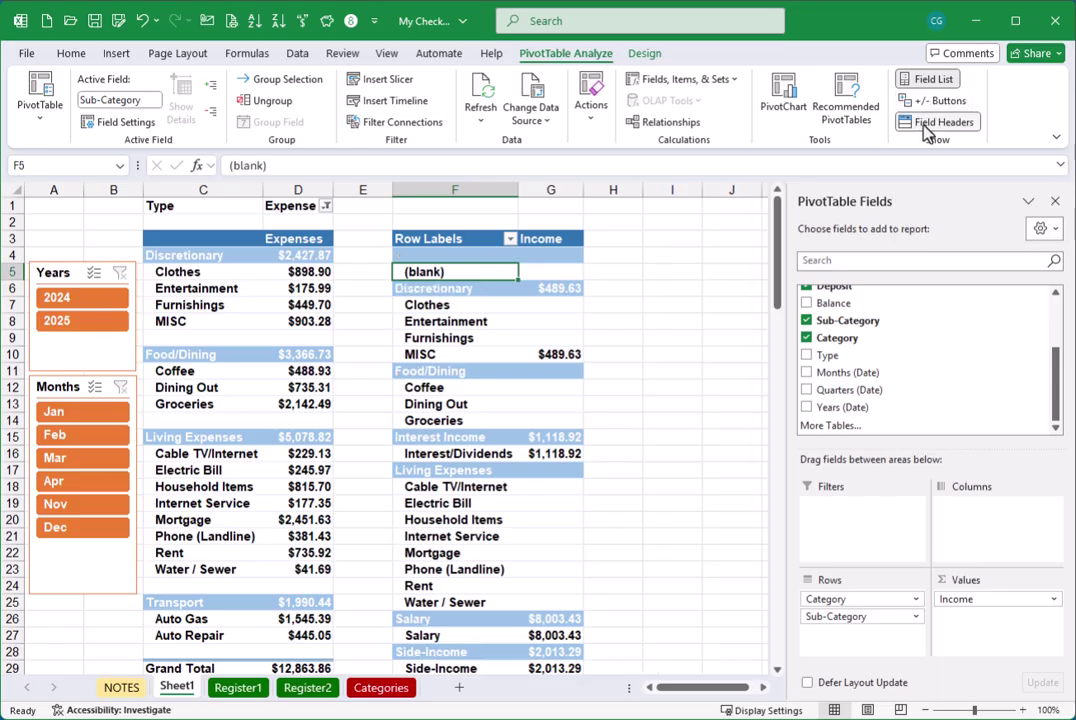
left_click(940, 124)
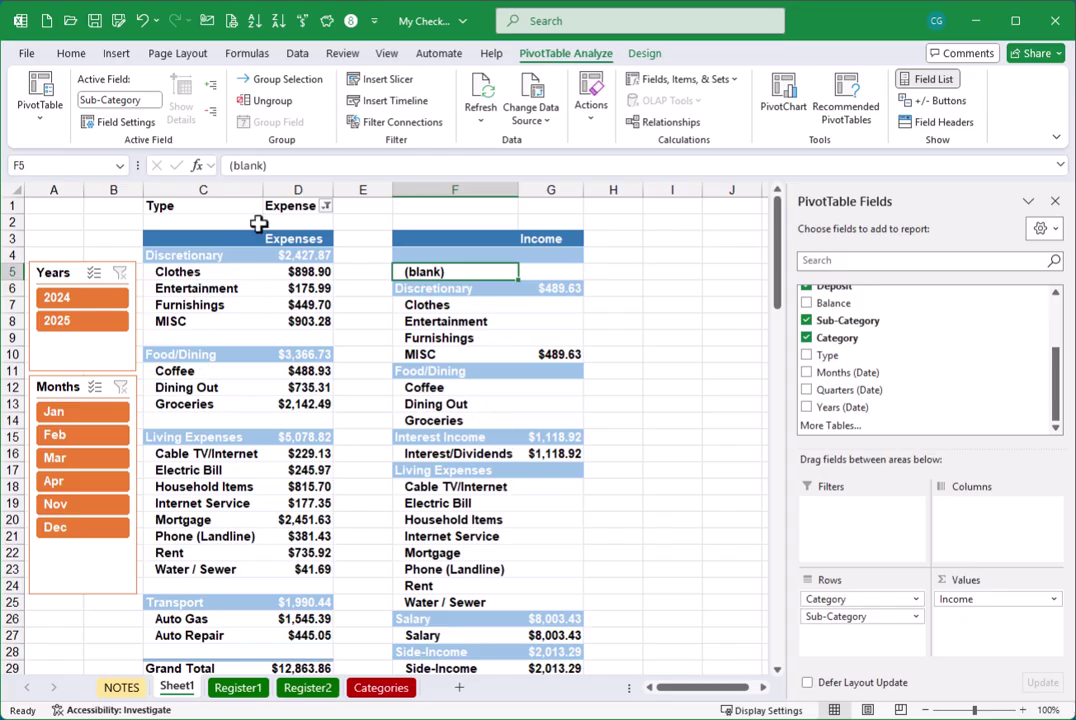
Step: Add Type as a filter on the Income pivot and show only Income, totaling $11,135.64
left_click(200, 289)
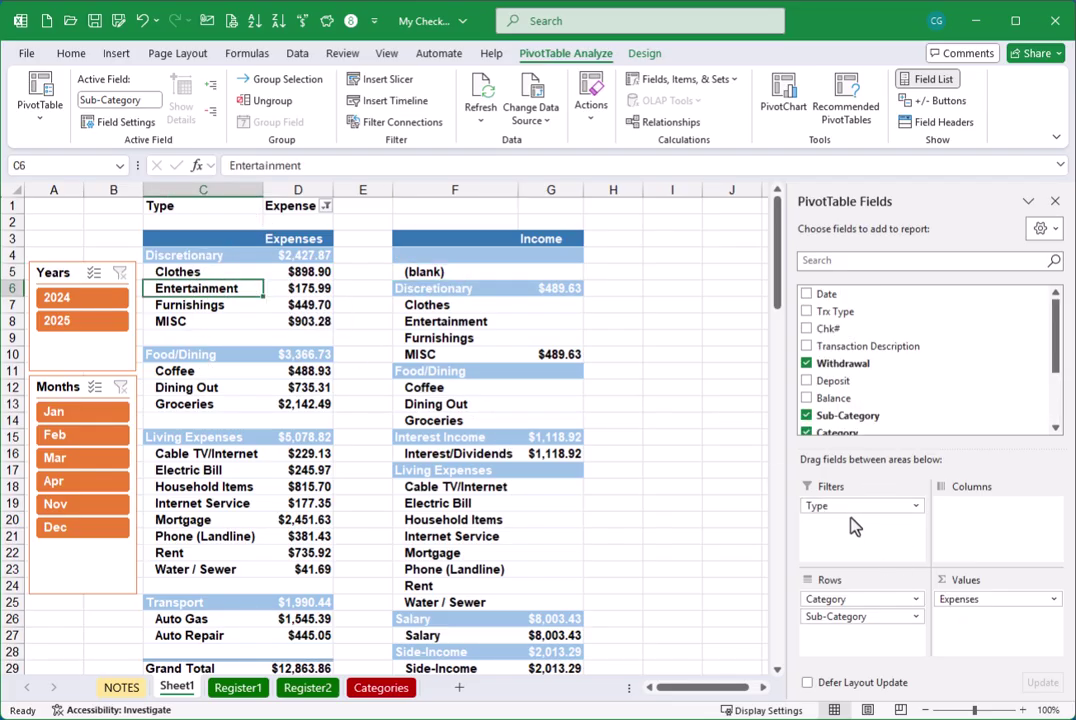
left_click(437, 324)
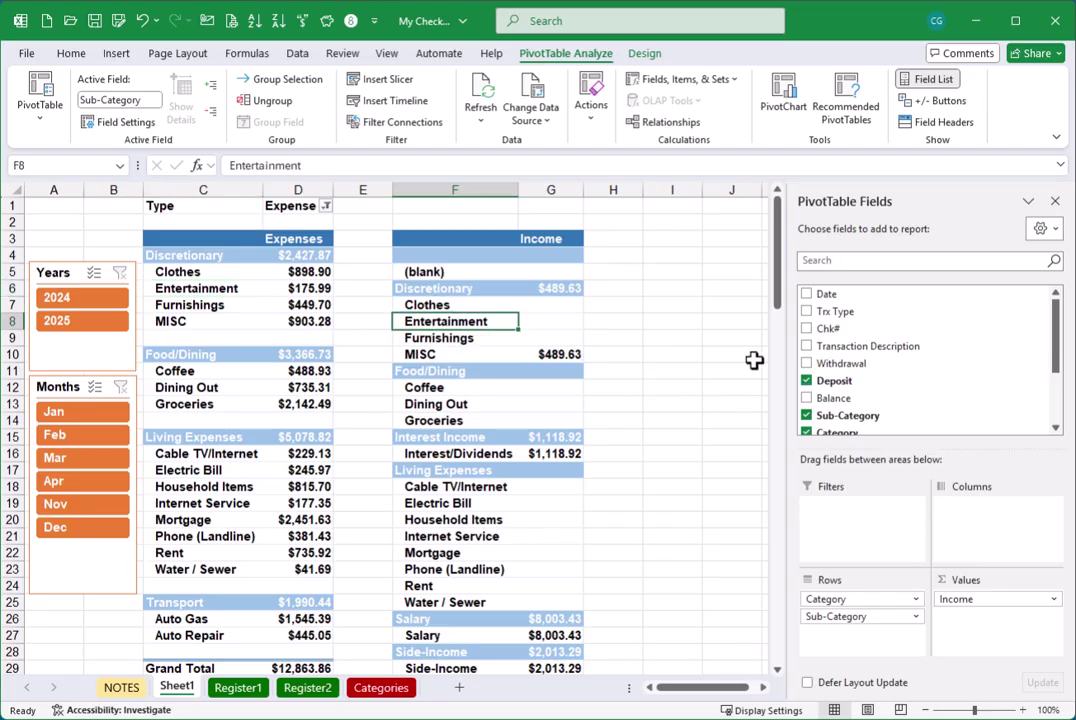
scroll(880, 400, "down", 2)
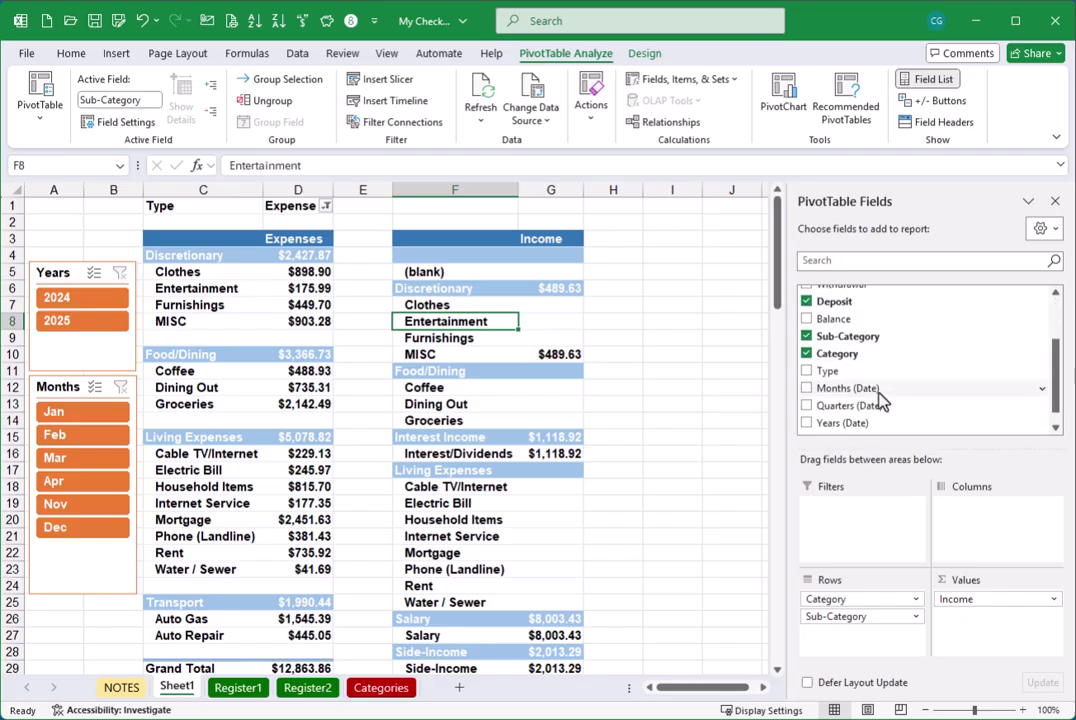
left_click_drag(833, 365, 845, 522)
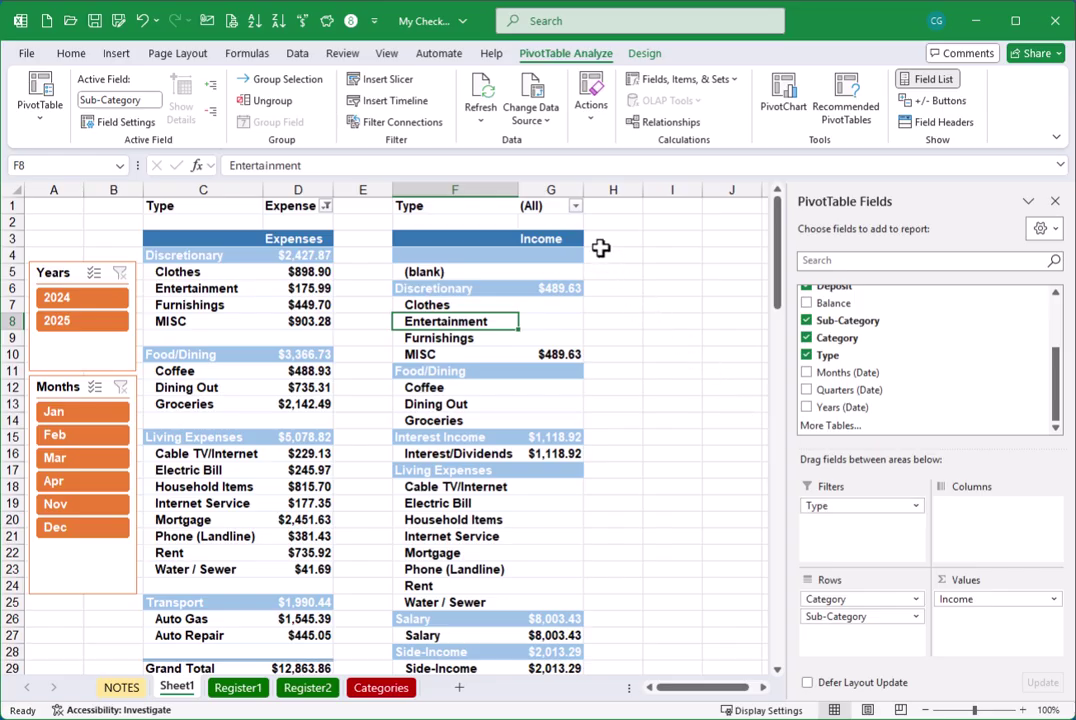
left_click(576, 207)
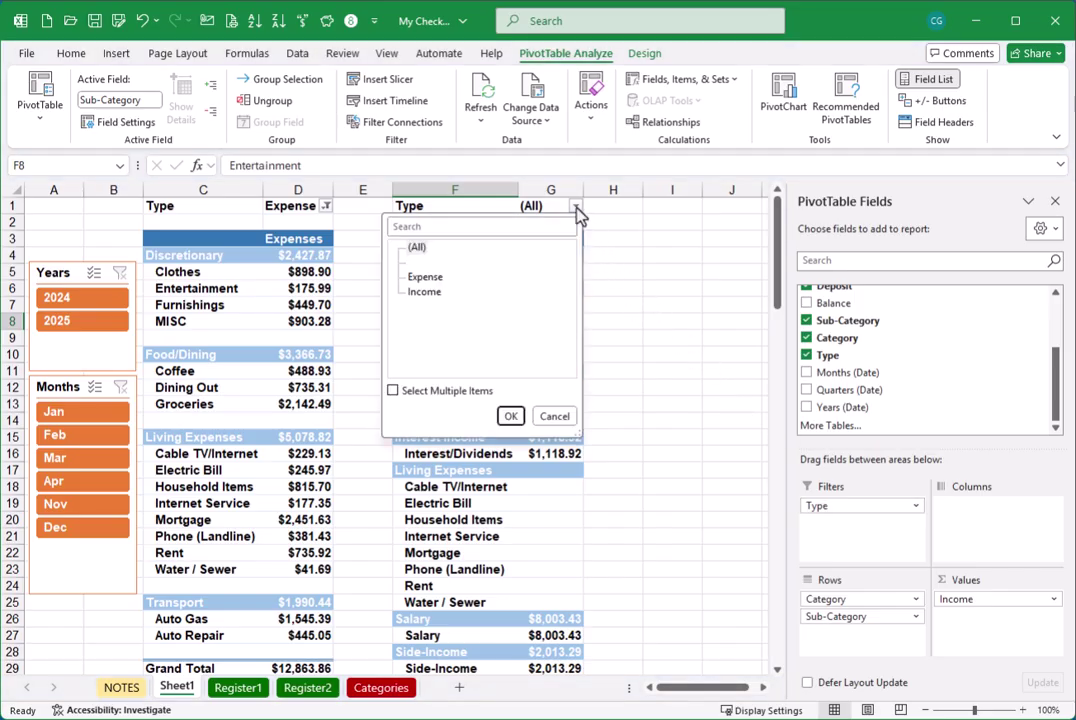
left_click(426, 292)
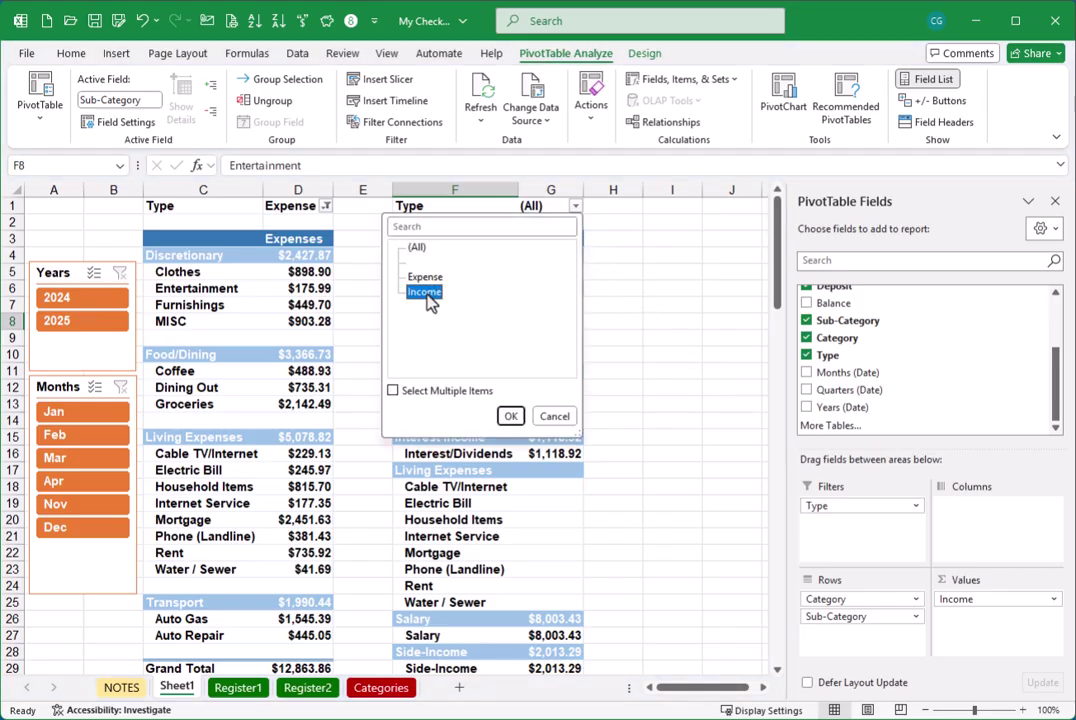
left_click(510, 417)
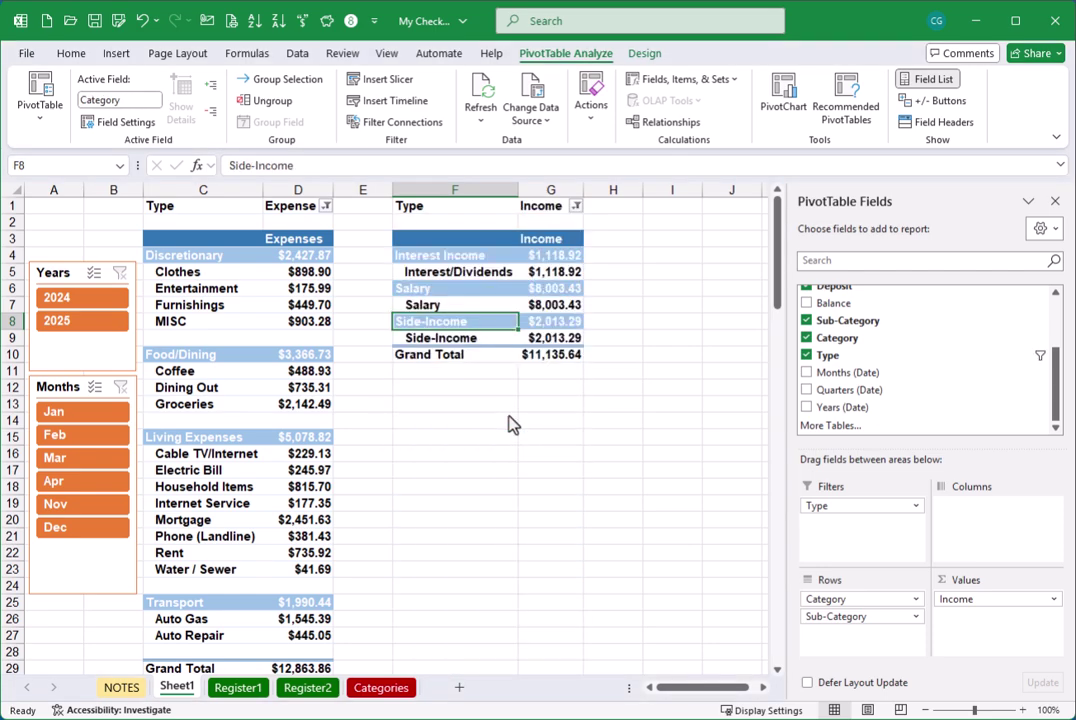
Step: Insert a blank line after each category in the Income pivot
left_click(444, 272)
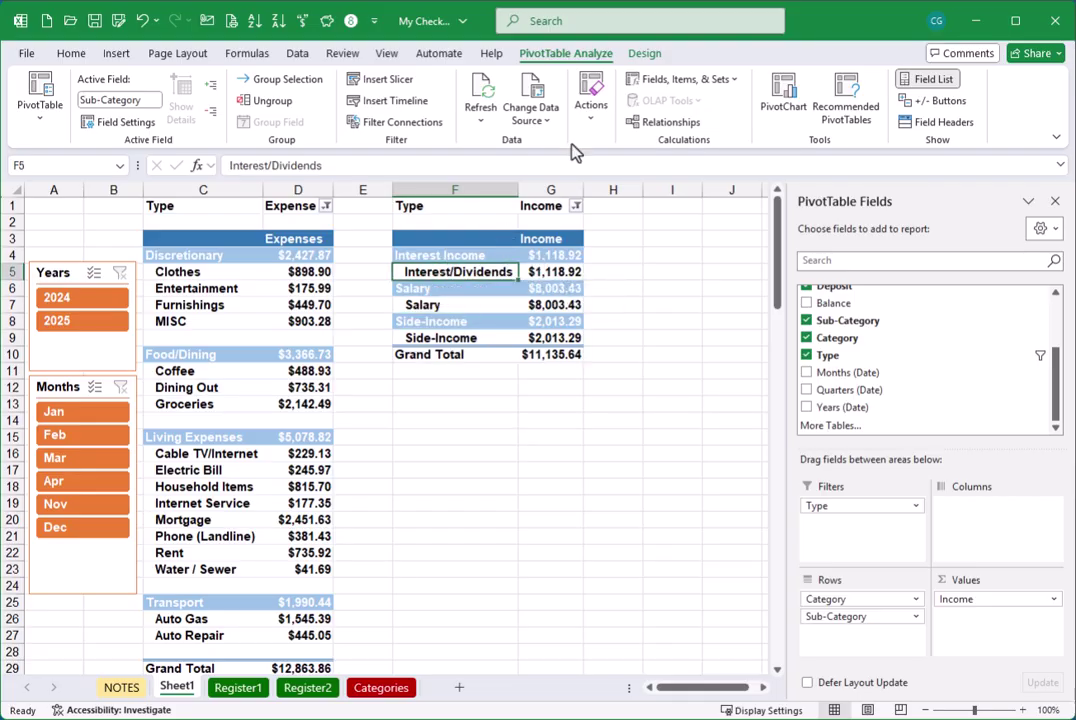
left_click(653, 60)
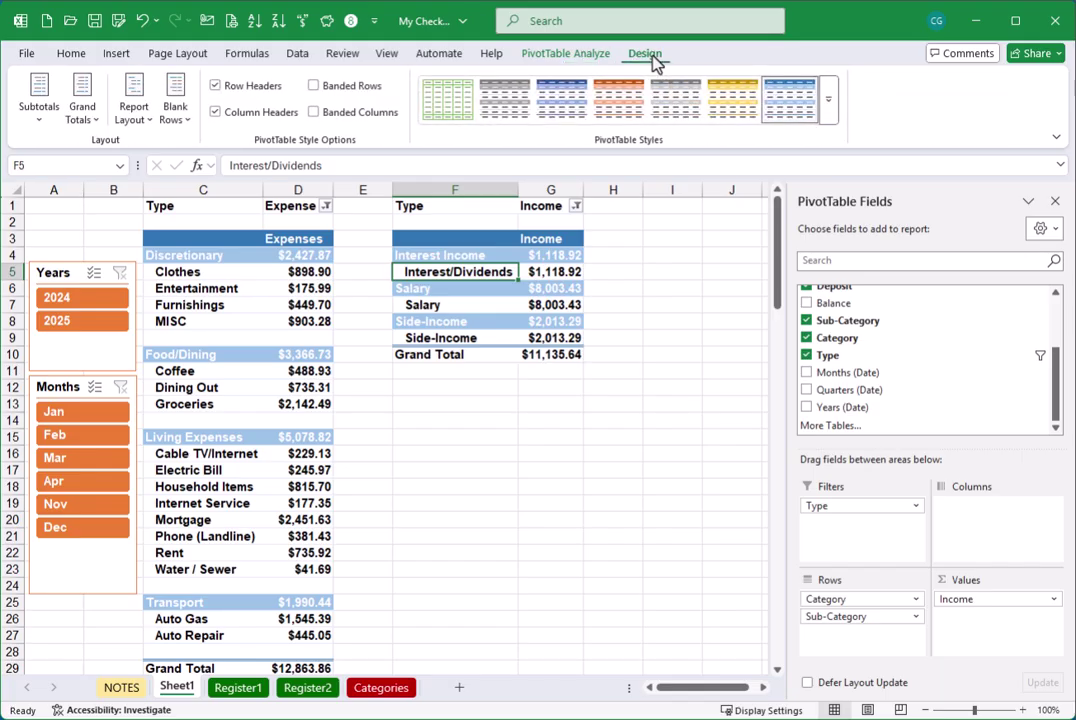
left_click(175, 108)
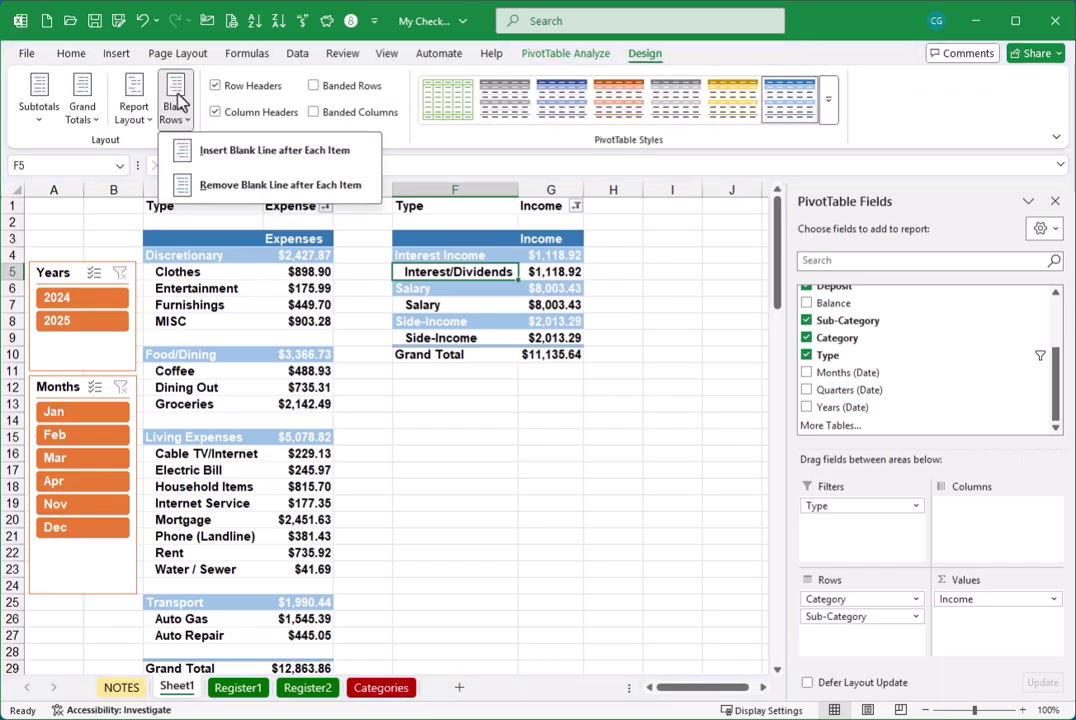
left_click(252, 151)
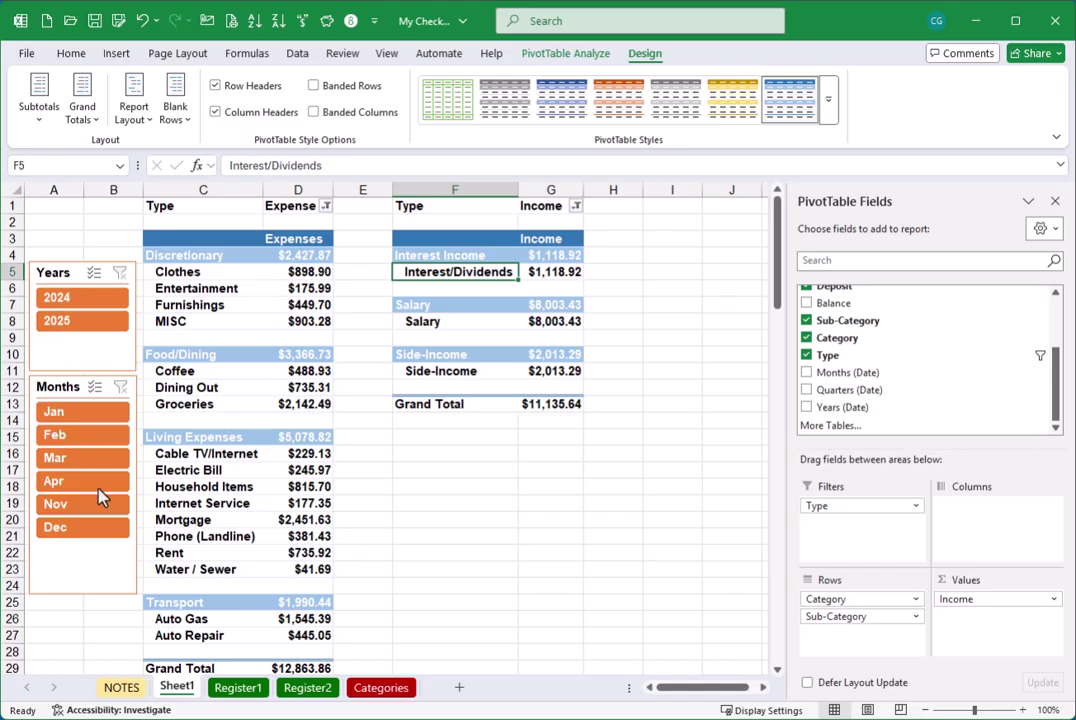
Step: Try the Years slicer with 2025 and 2024, then clear the year filter
left_click(84, 328)
left_click(79, 300)
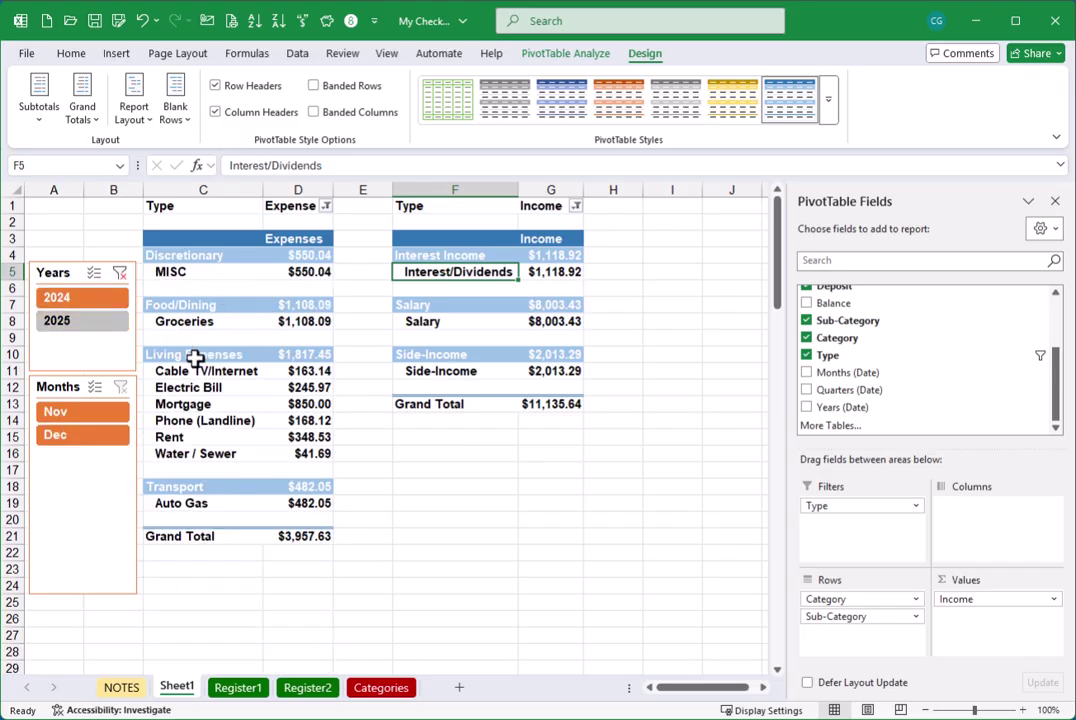
left_click(82, 322)
left_click(119, 273)
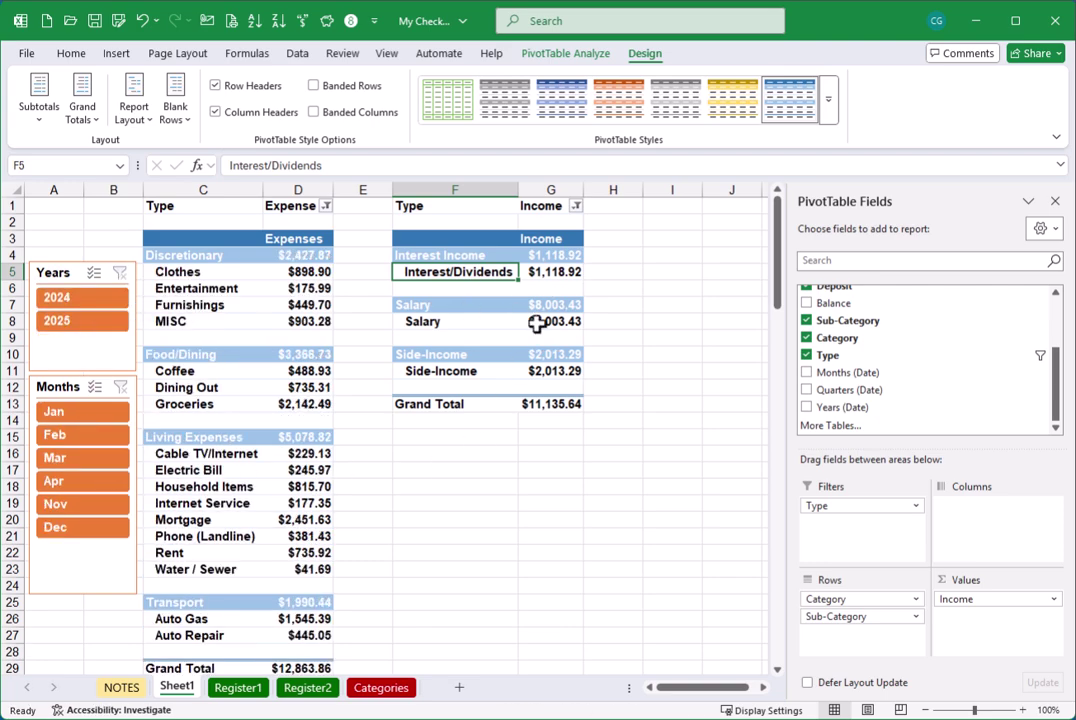
Step: Connect the Years slicer to the Income pivot via Report Connections
left_click(70, 350)
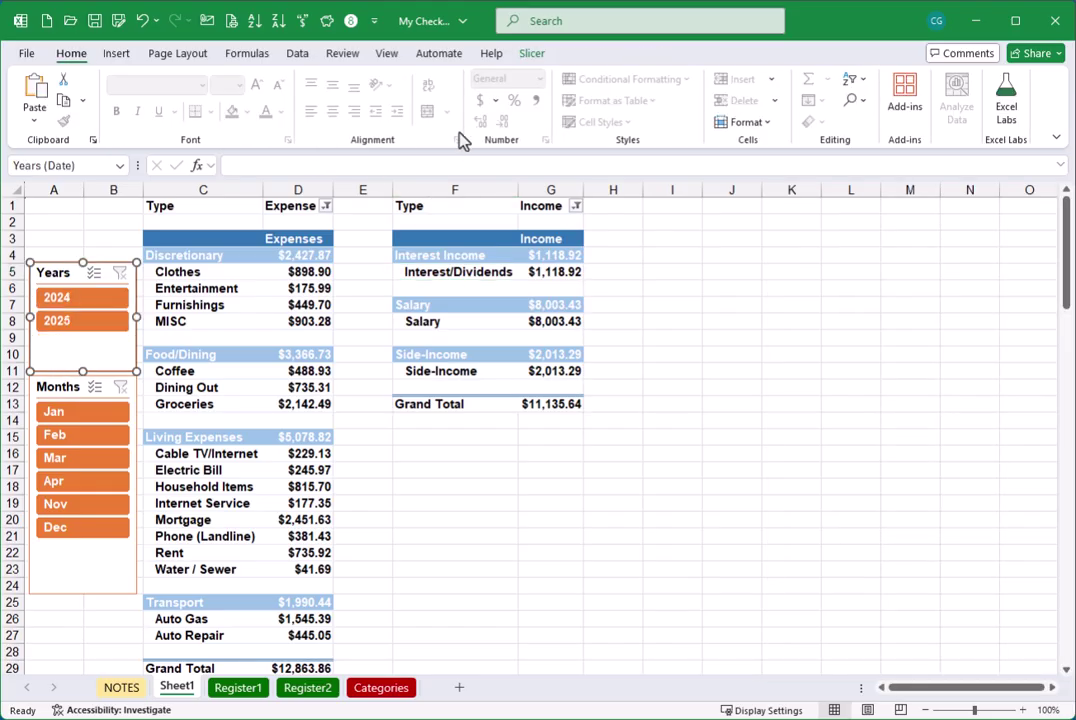
left_click(532, 55)
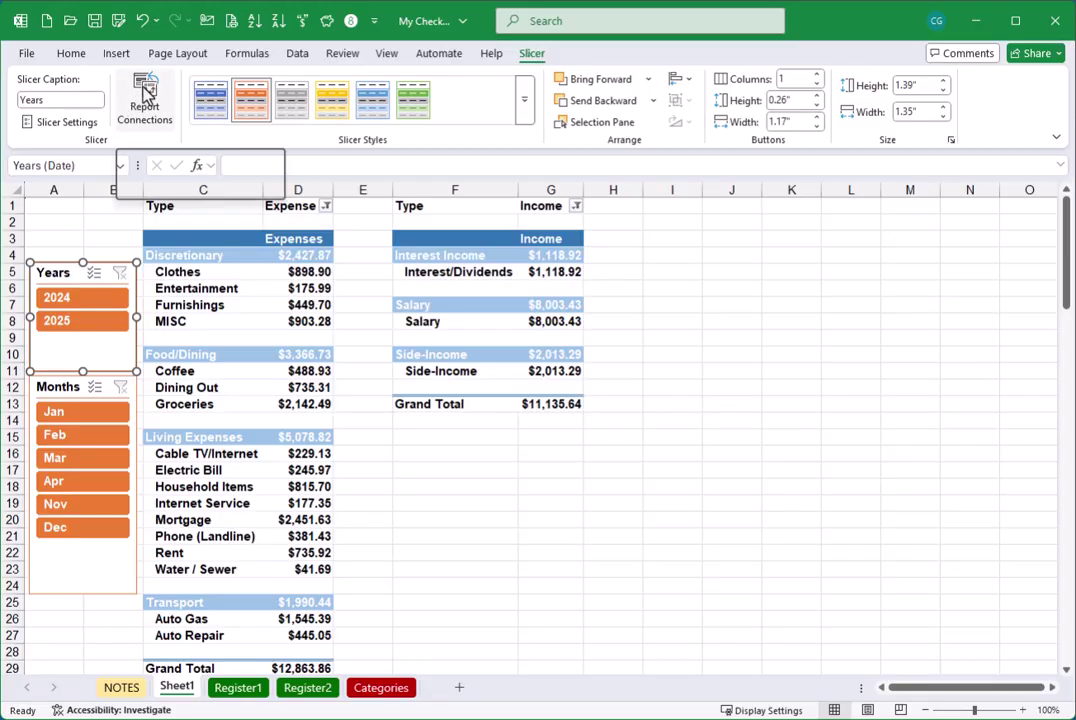
right_click(102, 350)
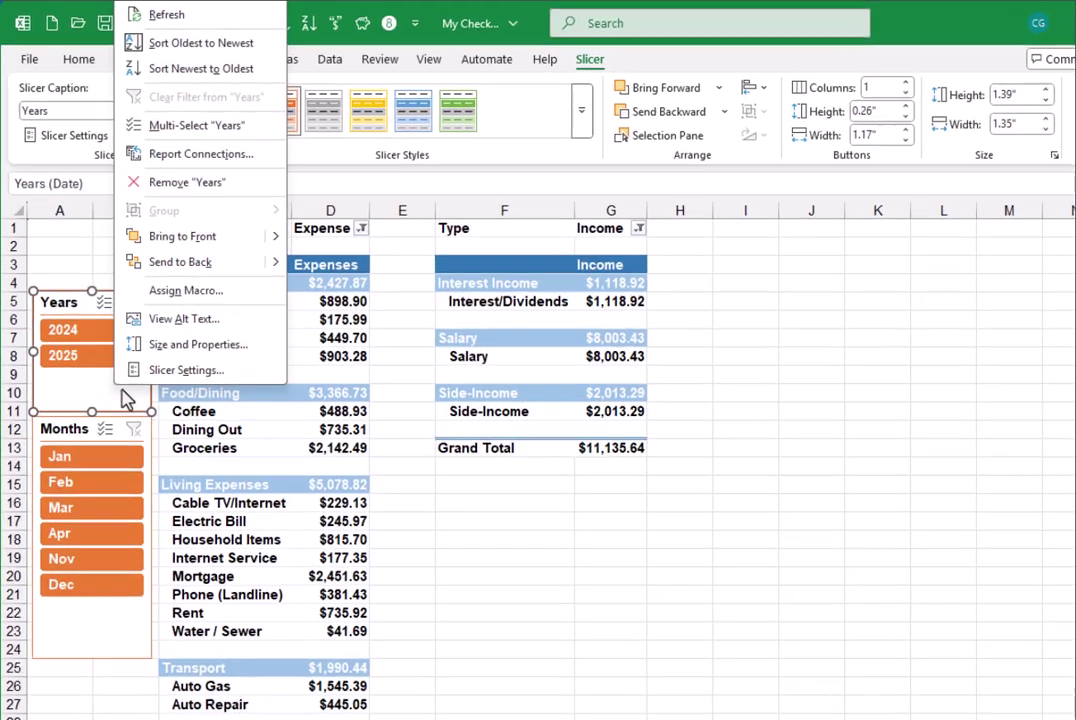
left_click(84, 360)
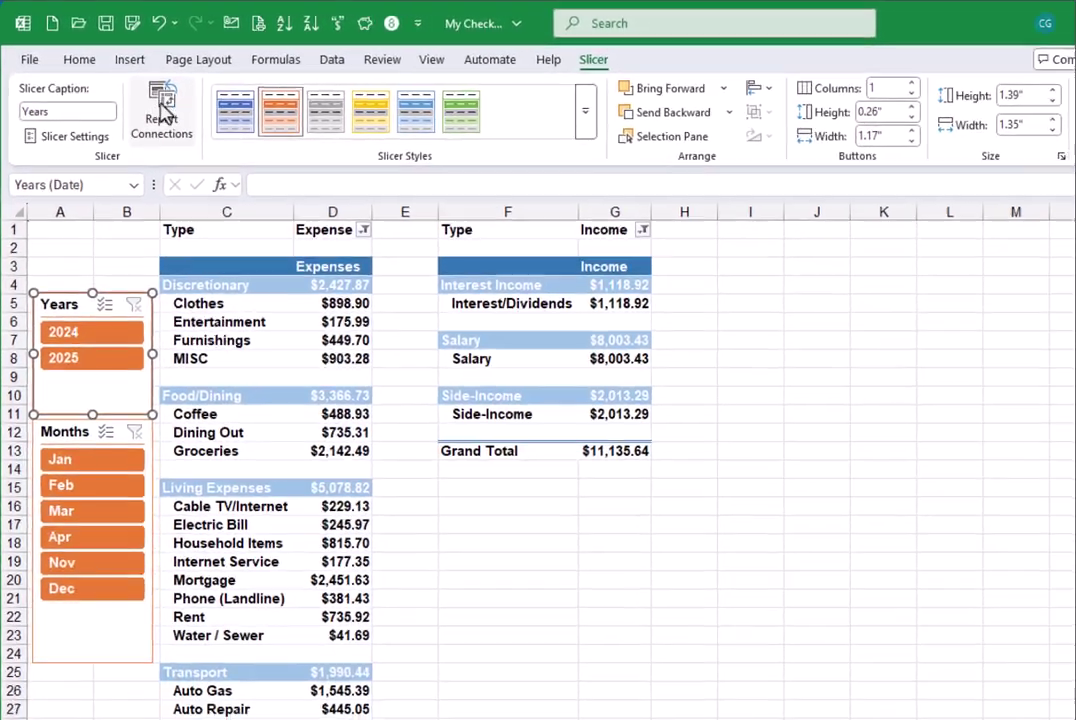
left_click(180, 140)
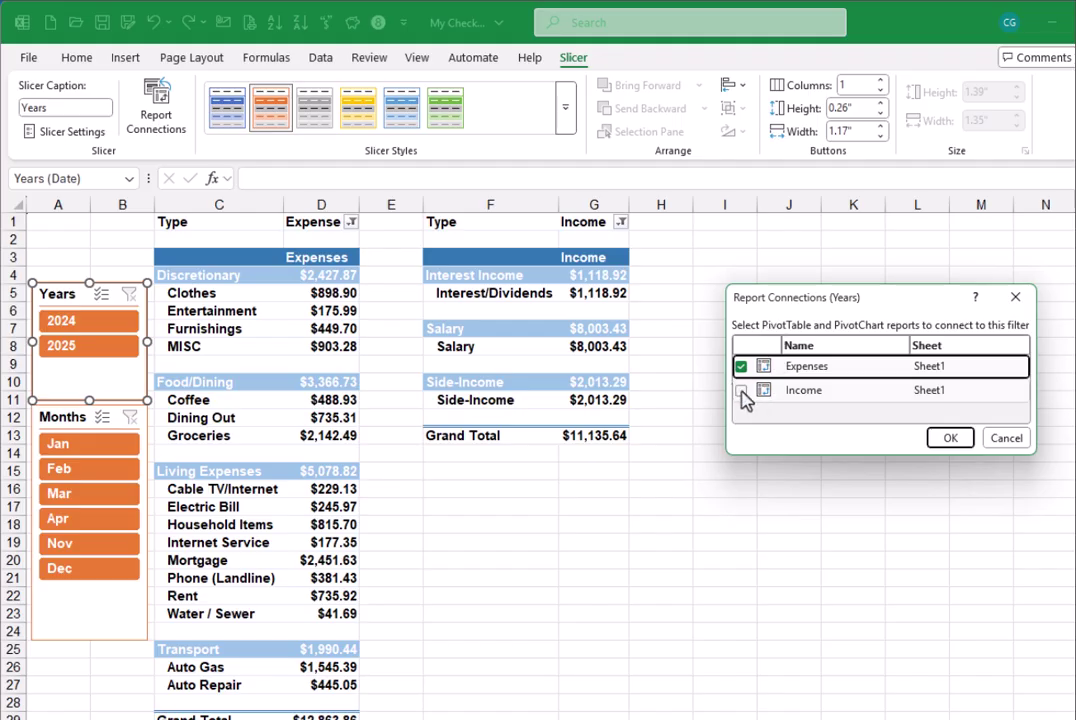
left_click(740, 391)
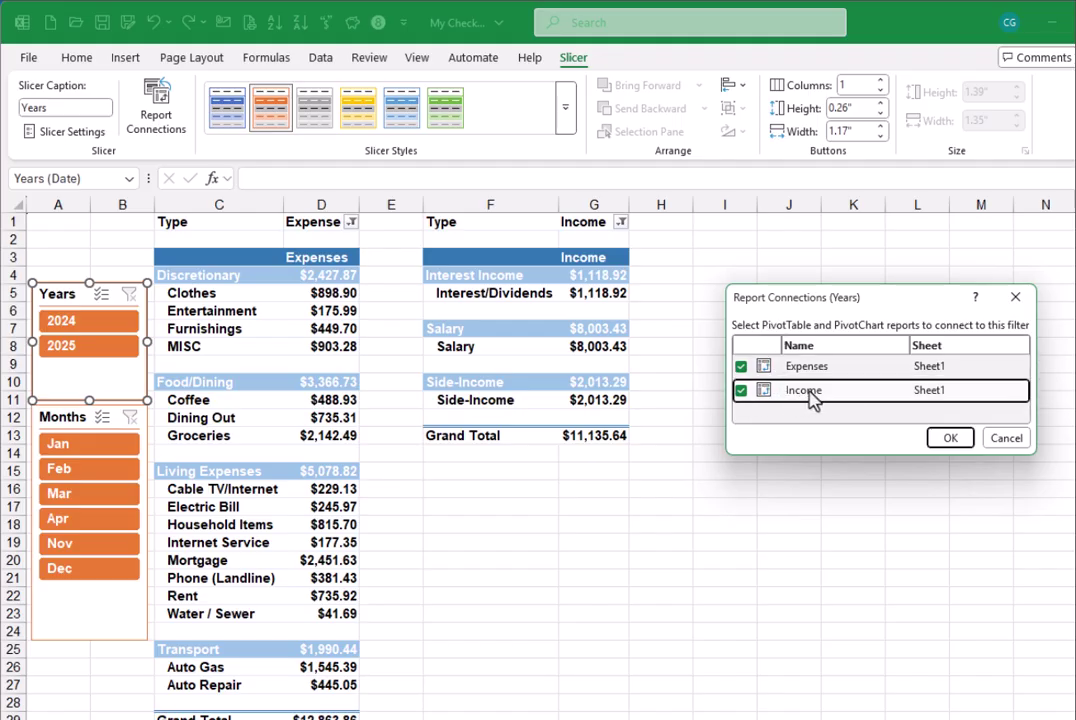
left_click(950, 438)
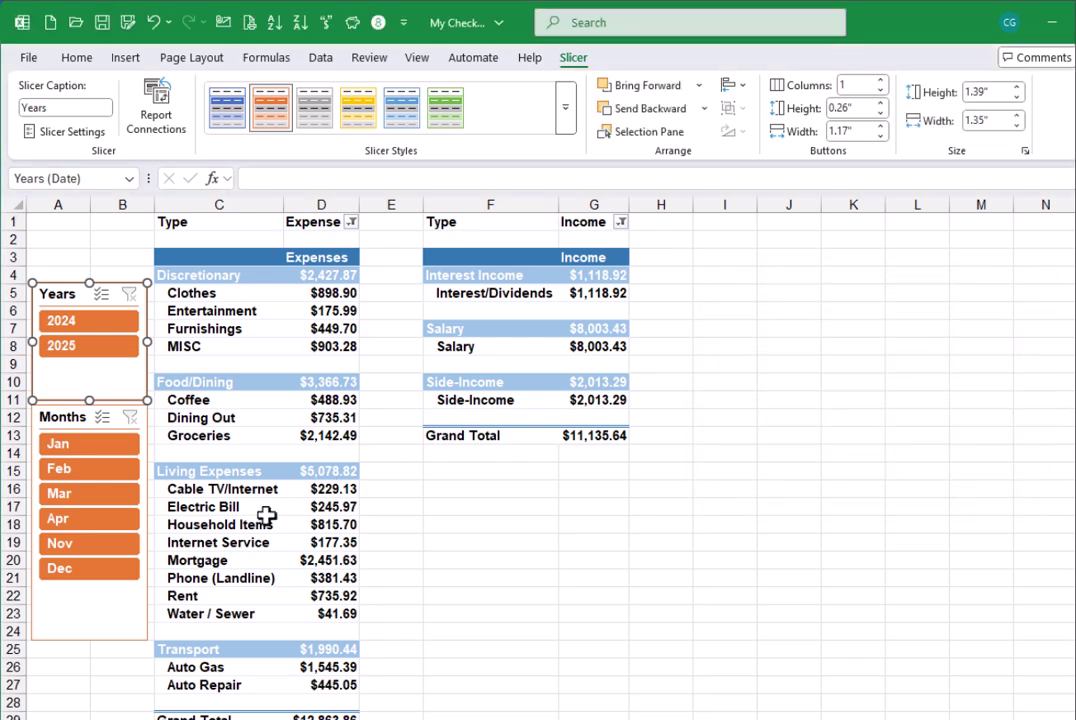
Step: Connect the Months slicer to the Income pivot as well
left_click(88, 610)
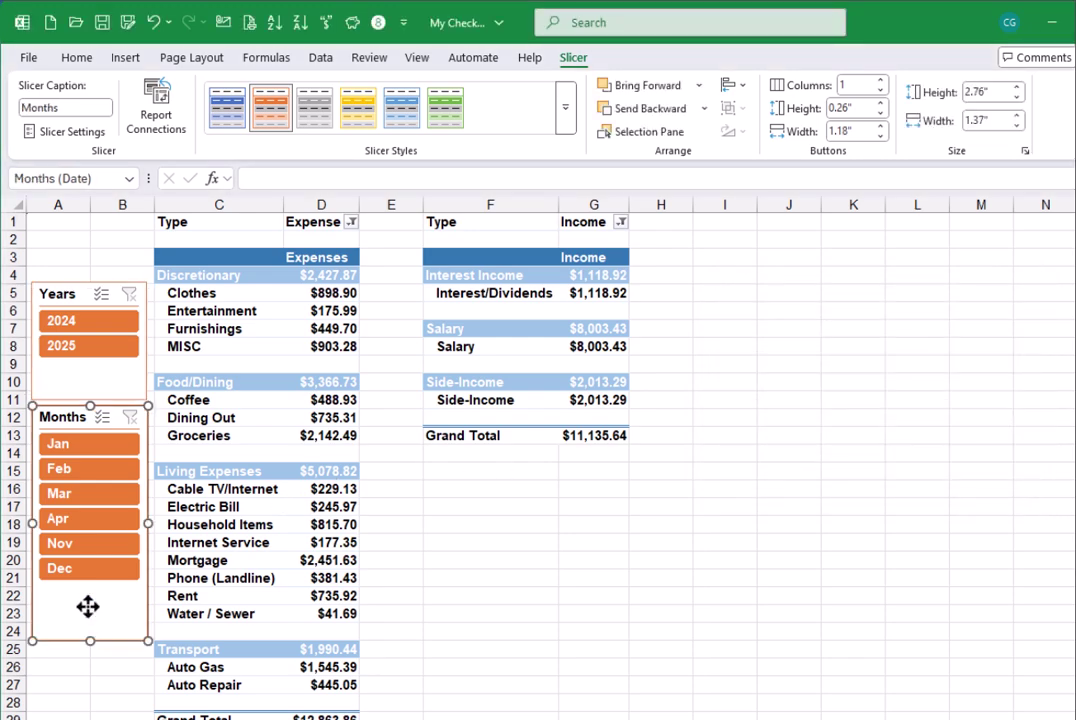
left_click(158, 110)
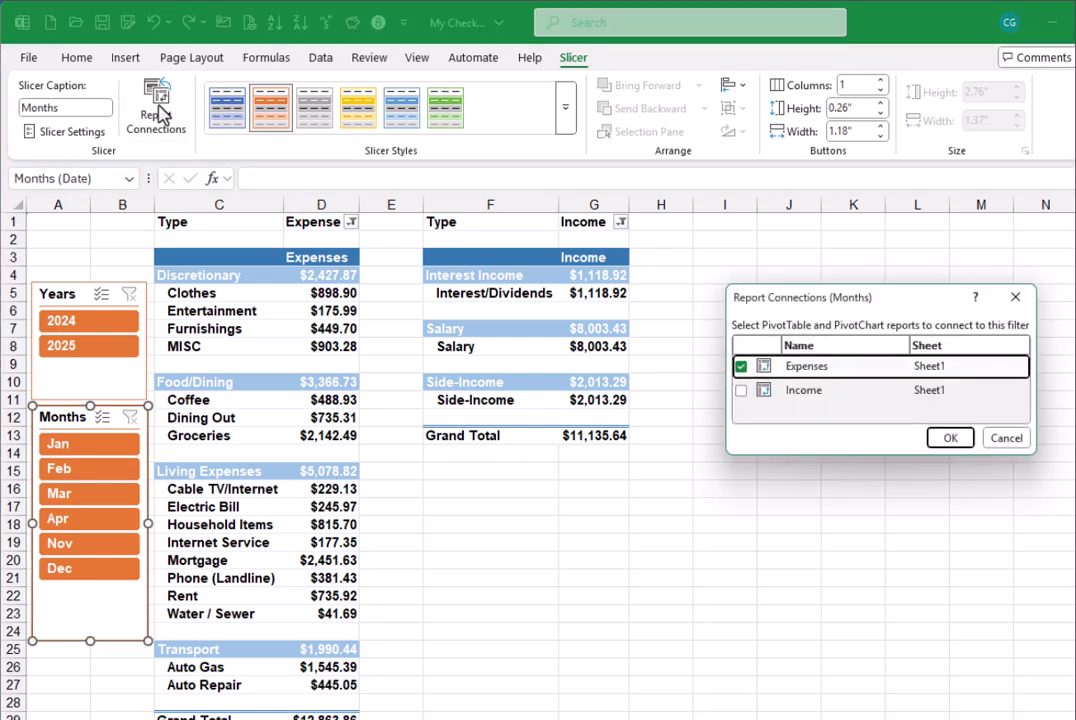
left_click(741, 391)
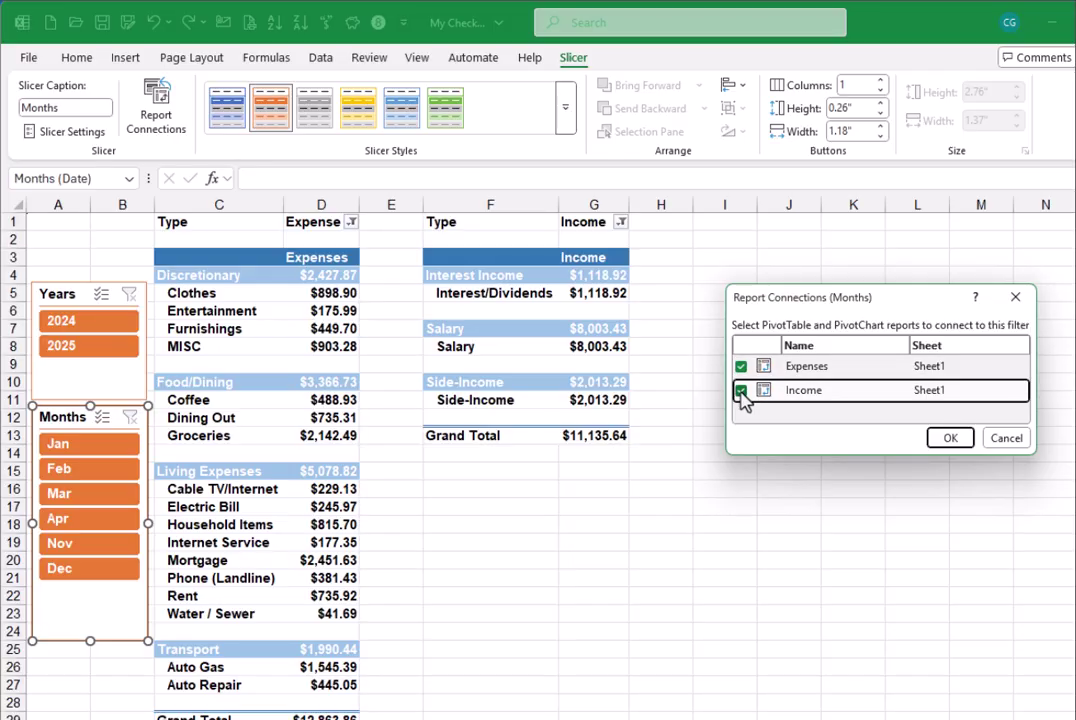
left_click(950, 439)
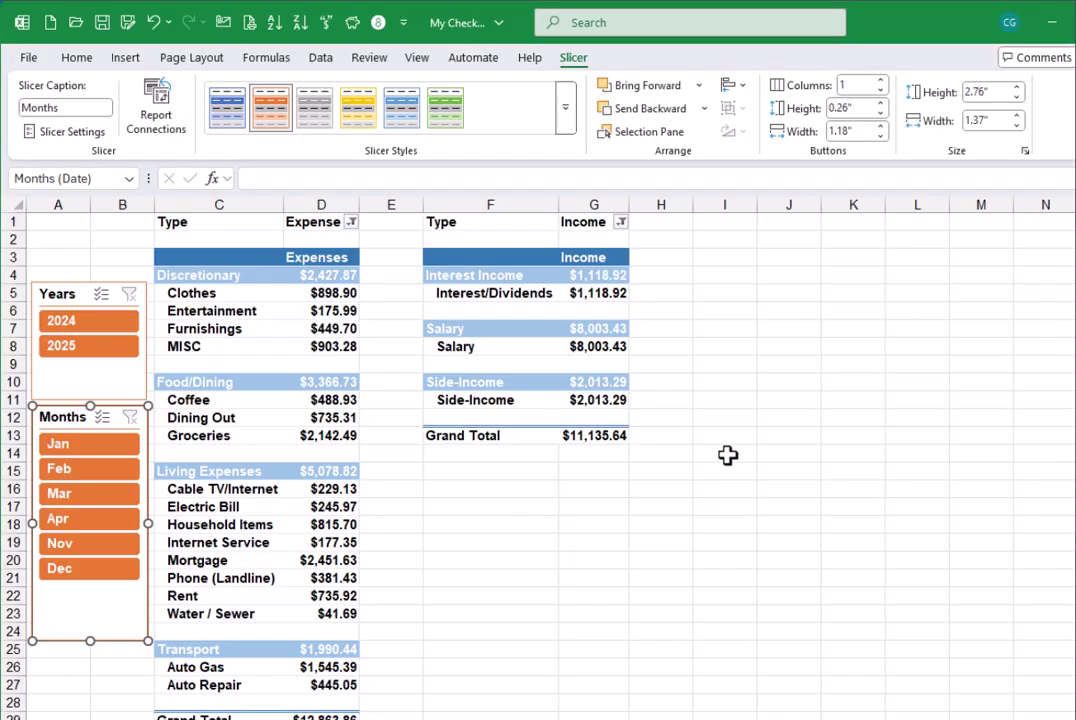
Step: Check both pivots filter together with 2025 and 2024, then clear the year filter
left_click(91, 356)
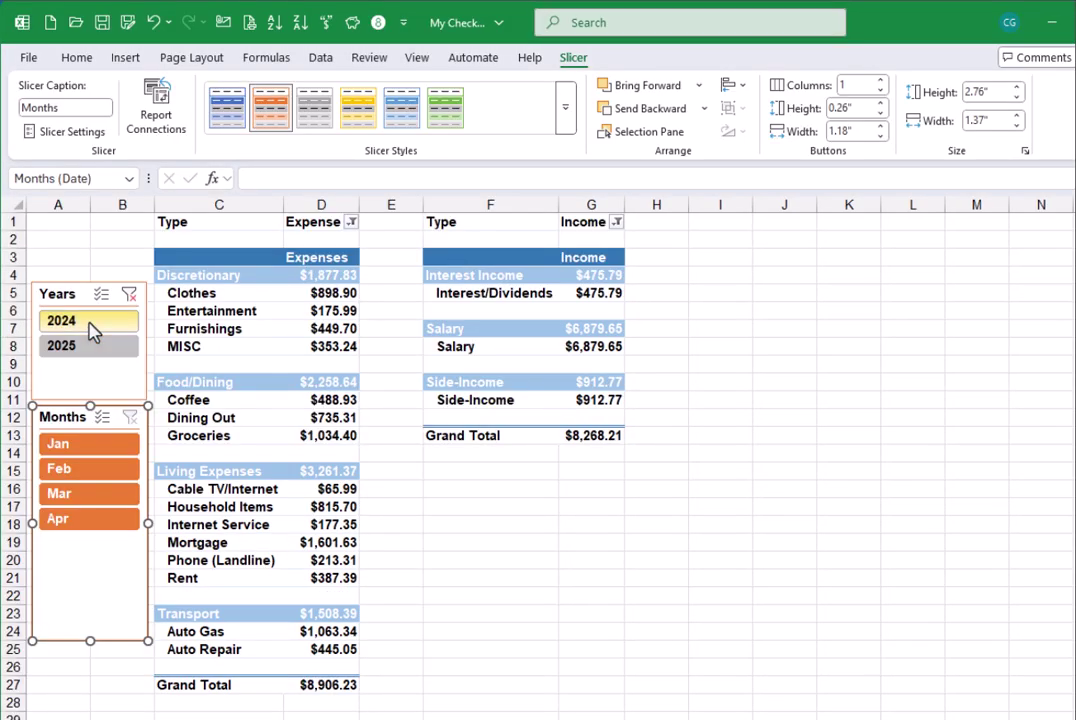
left_click(60, 321)
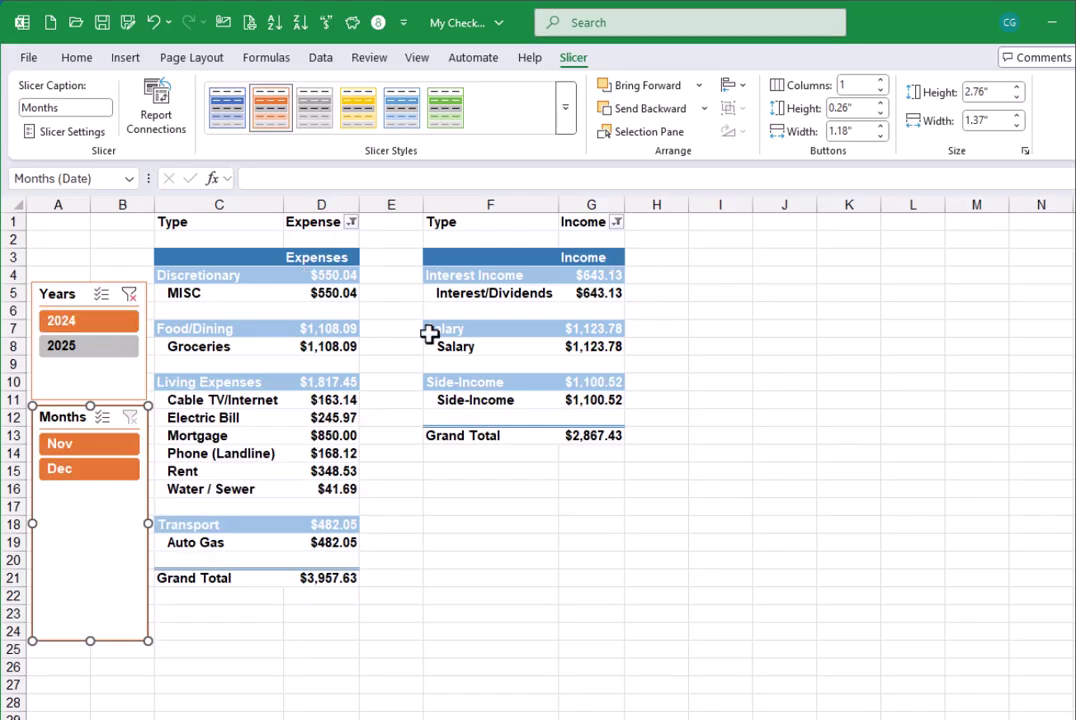
left_click(104, 348)
left_click(130, 295)
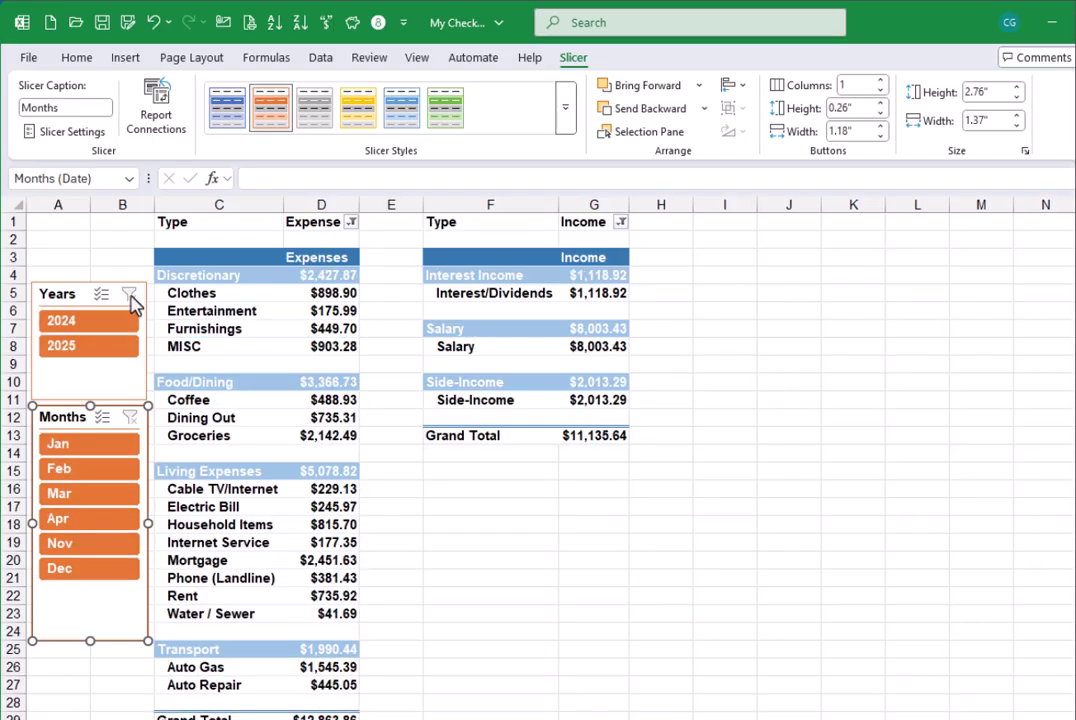
Step: Deselect the slicer and switch to the excel-checkbook.com 2025 register page in Chrome
key("Escape")
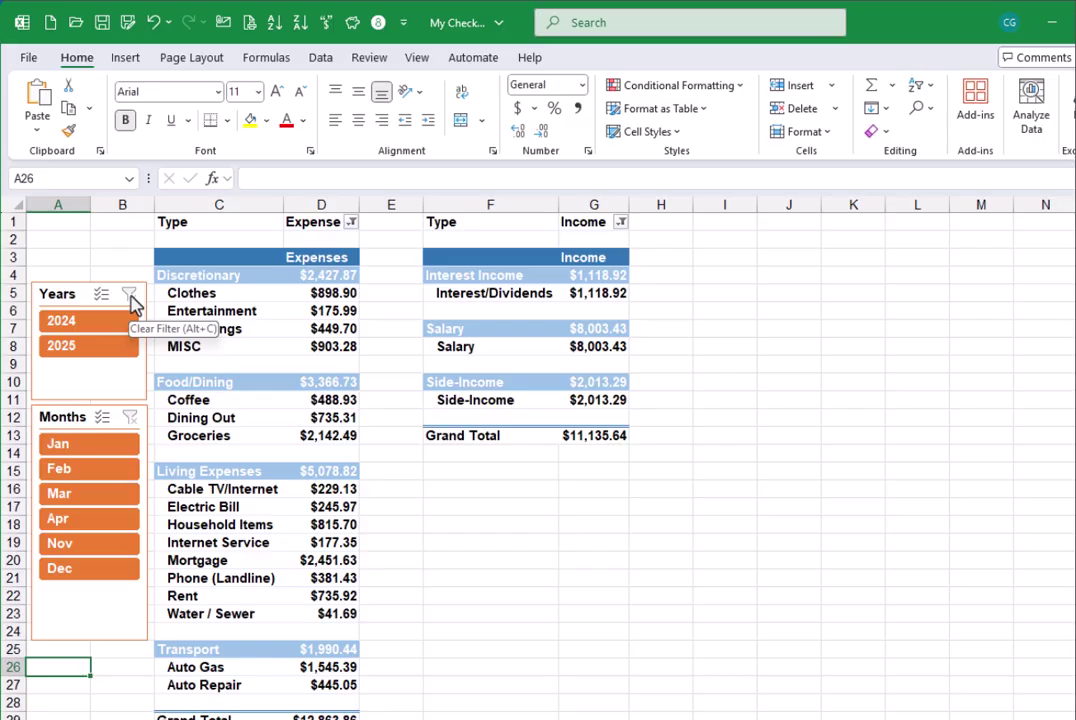
key("alt+Tab")
mouse_move(470, 205)
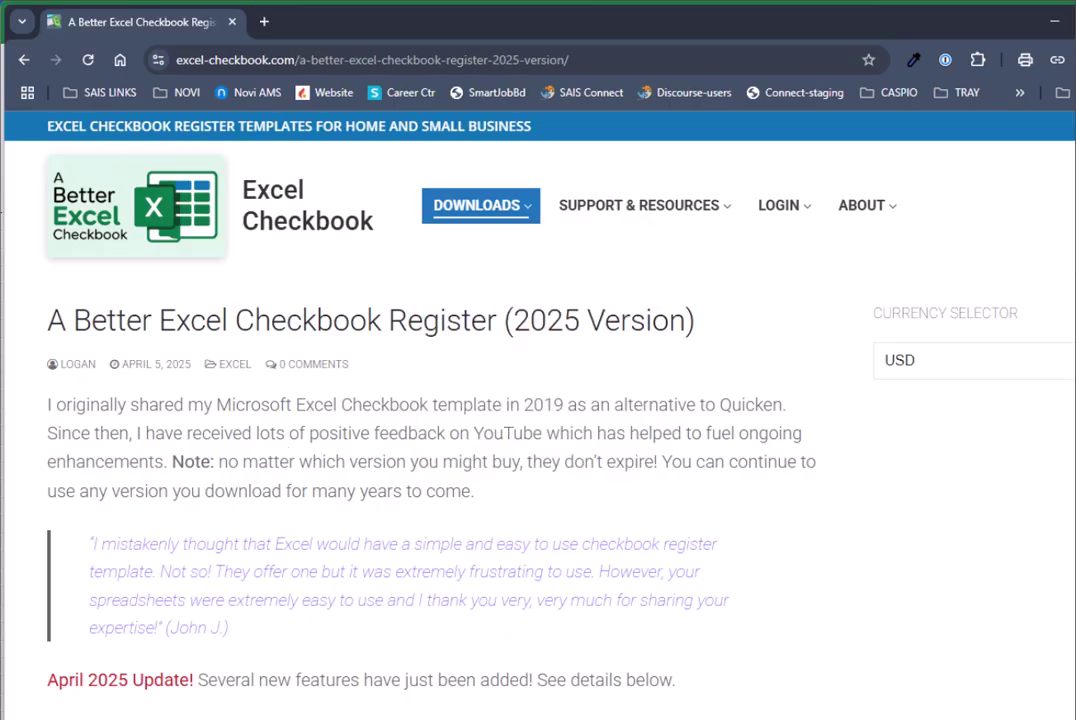
Step: Scroll past the features list to the Reporting for Banking Accounts dashboard screenshot
scroll(538, 420, "down", 10)
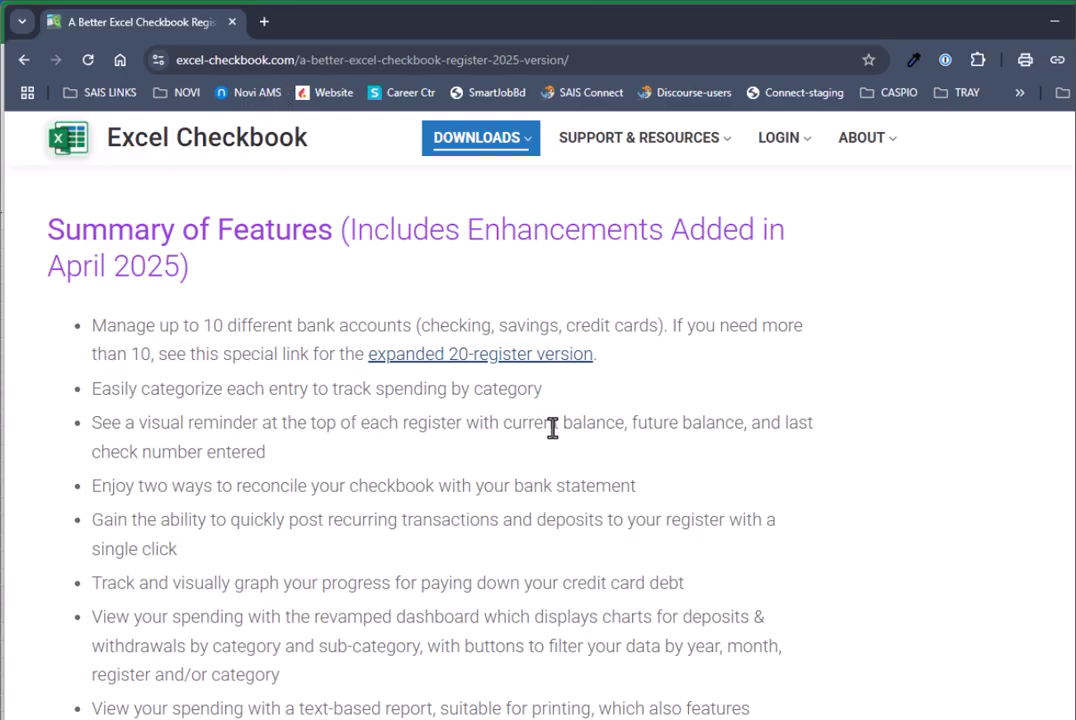
scroll(583, 427, "down", 5)
scroll(586, 432, "down", 3)
scroll(590, 437, "down", 7)
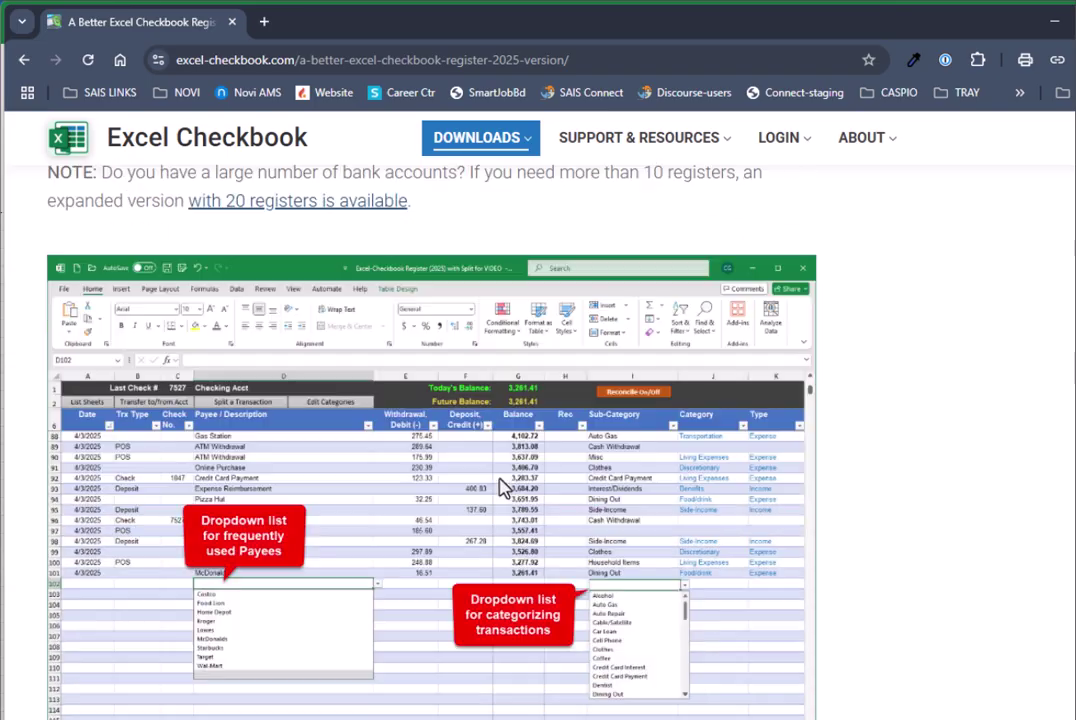
scroll(563, 486, "down", 20)
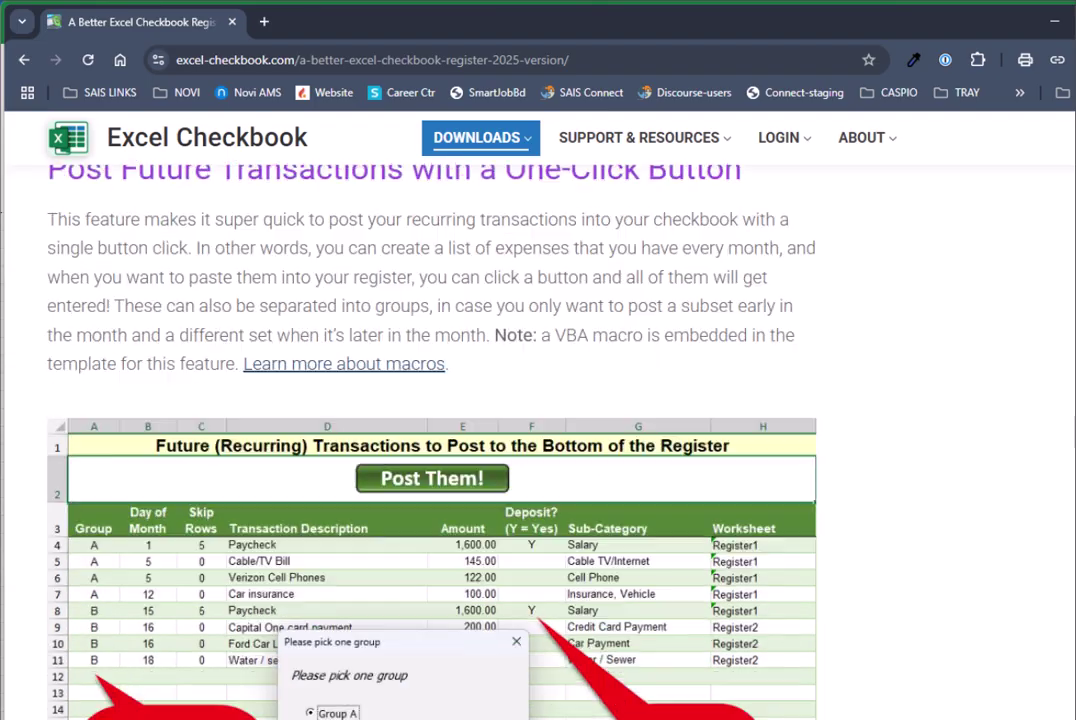
scroll(447, 432, "down", 3)
scroll(447, 432, "up", 4)
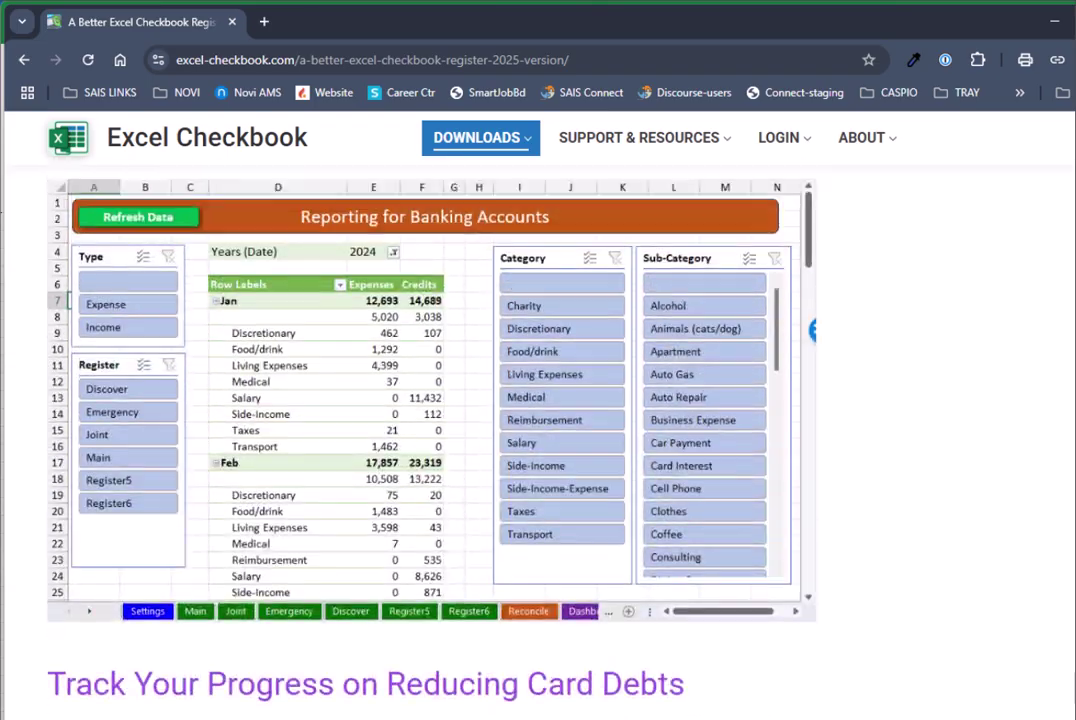